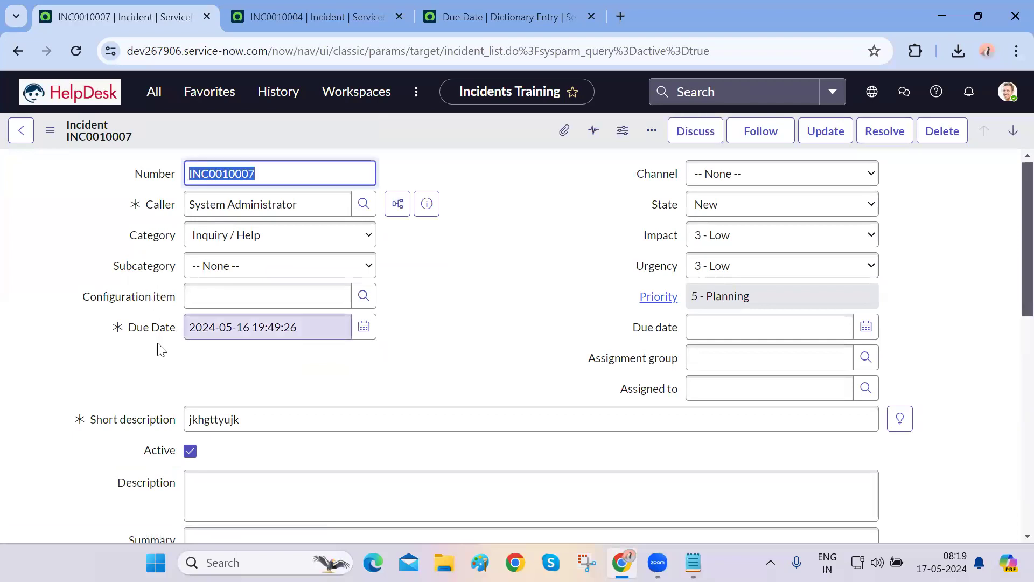
Open the dictionary entry of the incident's Due Date field, make the field non-mandatory and save the entry.
right_click(148, 332)
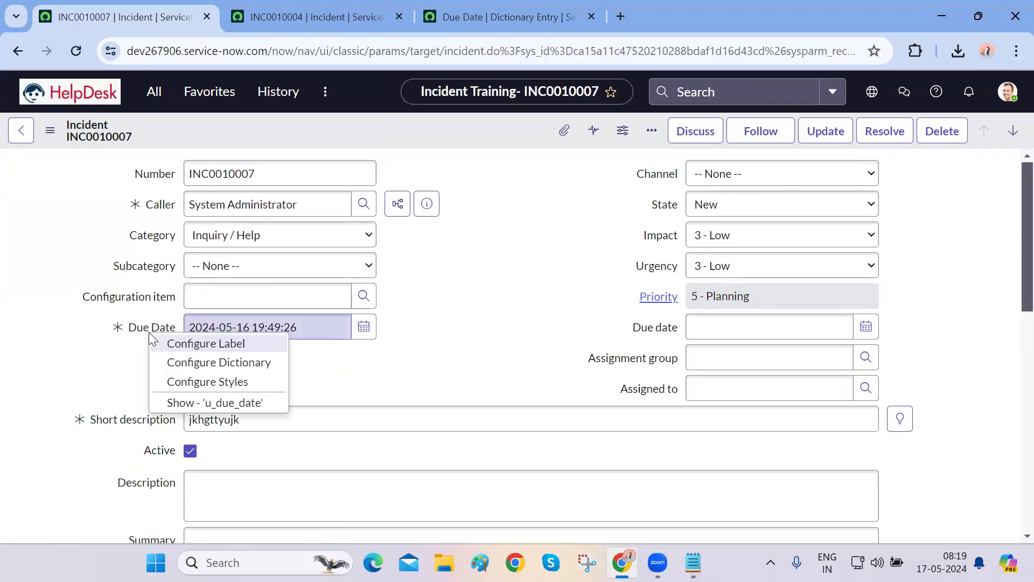
left_click(192, 366)
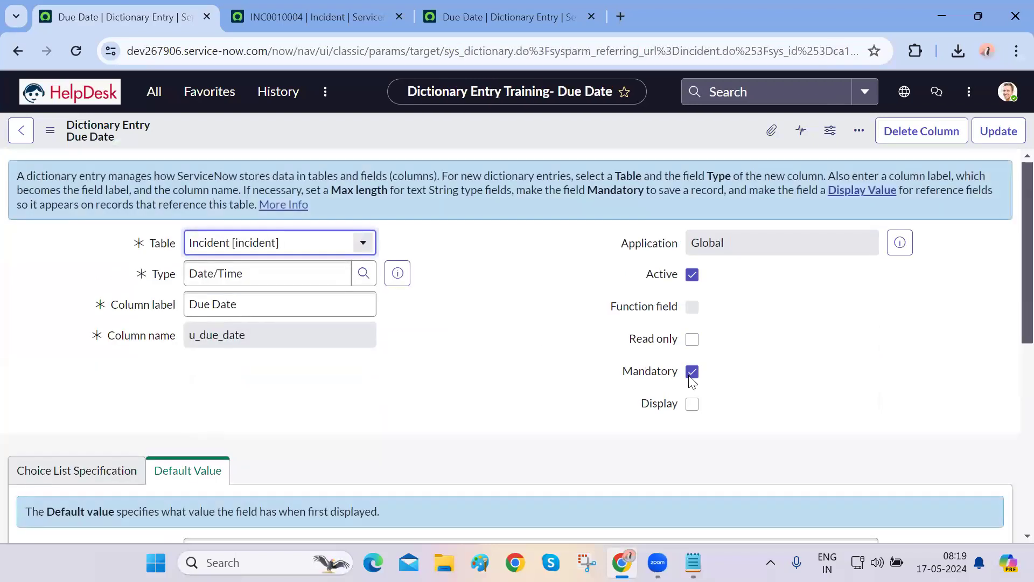
left_click(692, 373)
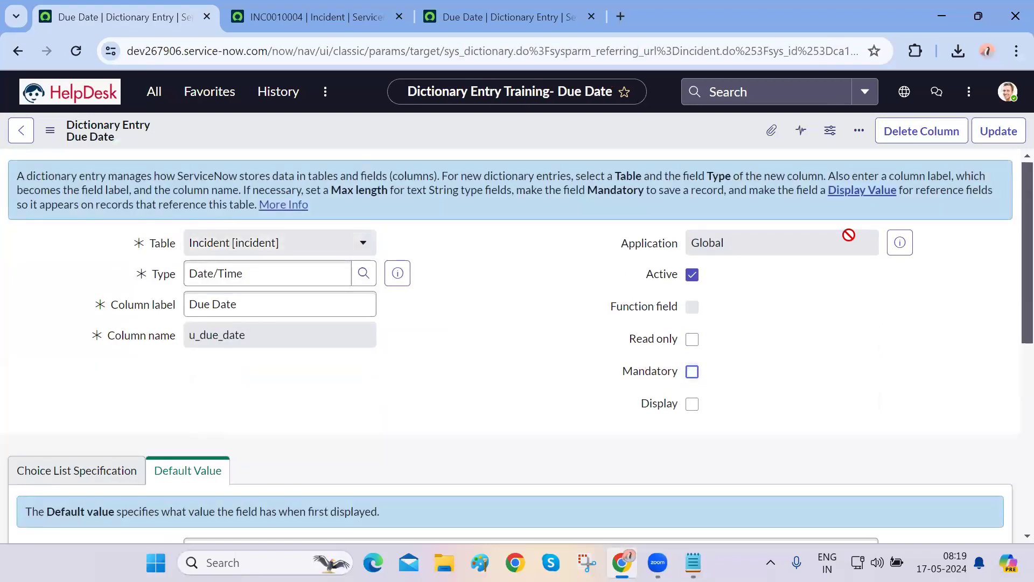
right_click(652, 136)
left_click(680, 146)
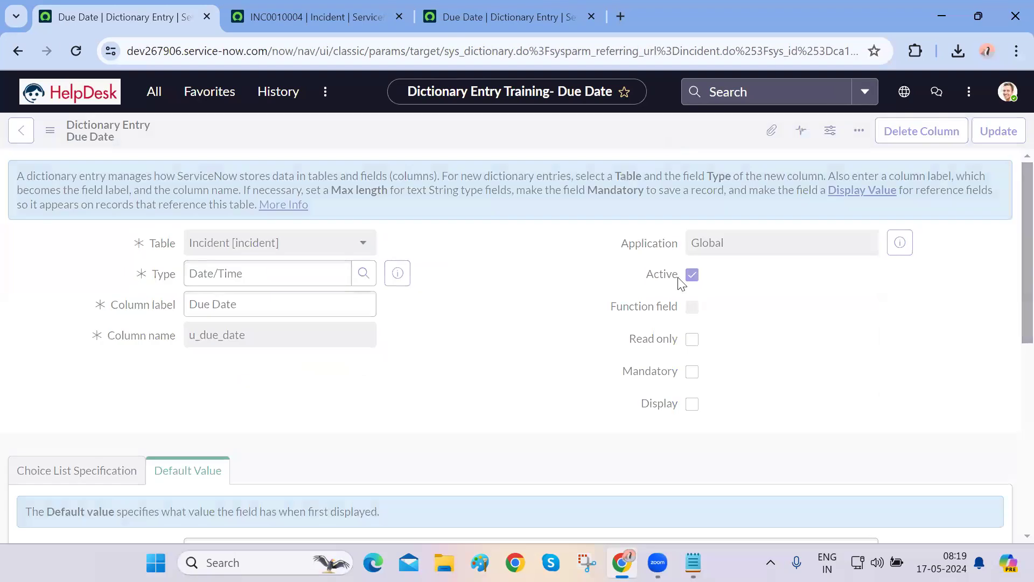
Switch to Notepad and review the task about bringing the Service and Service Offering fields back using Form Designer.
left_click(693, 562)
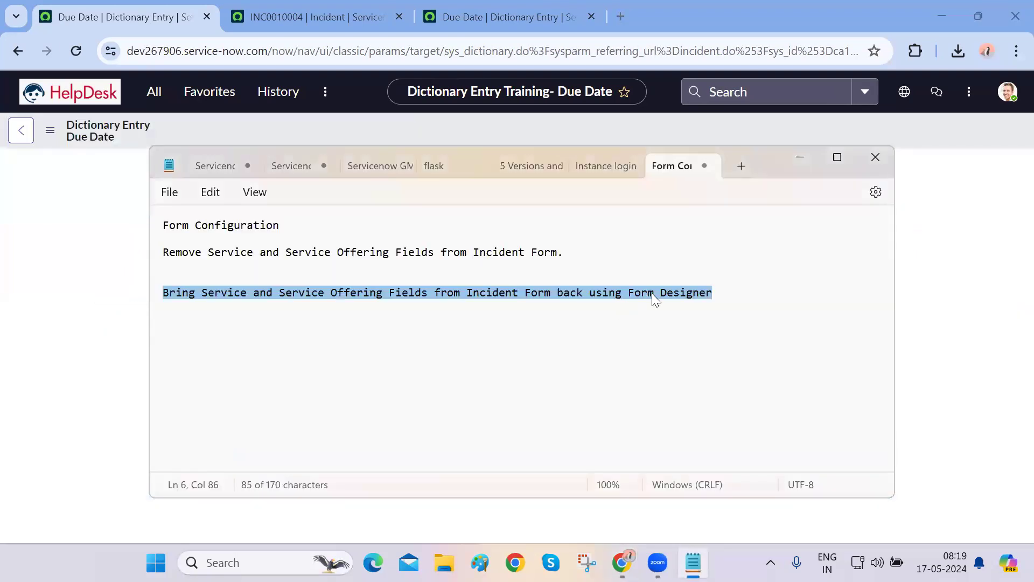
left_click(641, 298)
left_click_drag(201, 292, 537, 298)
left_click(737, 307)
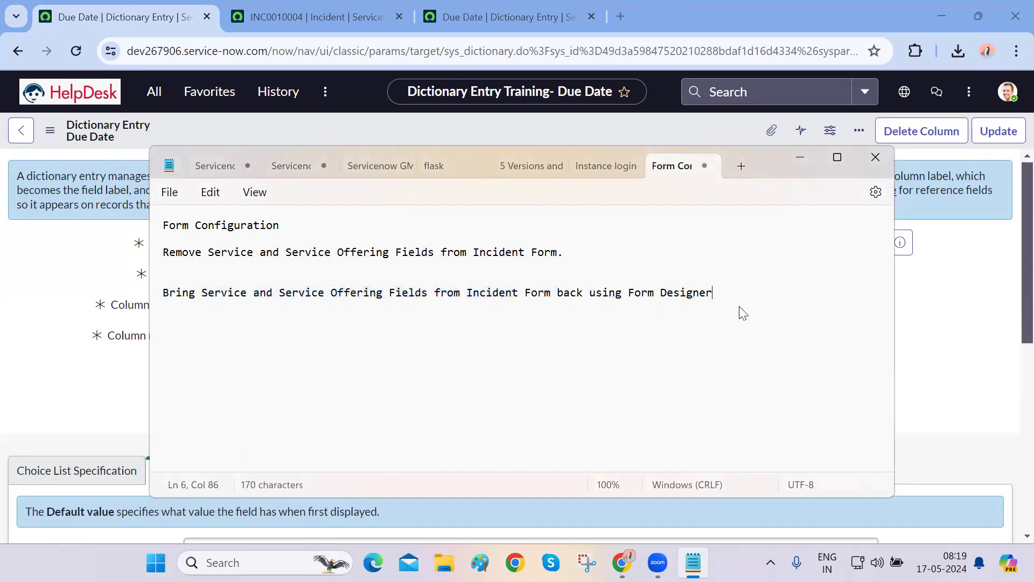
left_click(468, 269, "shift")
left_click(469, 270)
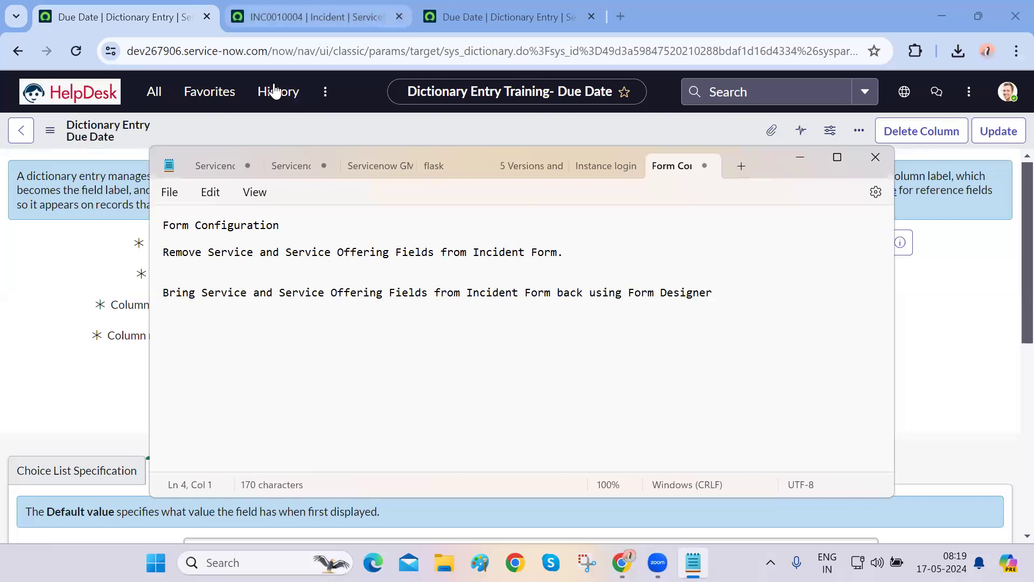
Reload incident INC0010004 in Chrome and open its form in Form Design, declining Form Builder with "Don't show me this again".
left_click(286, 17)
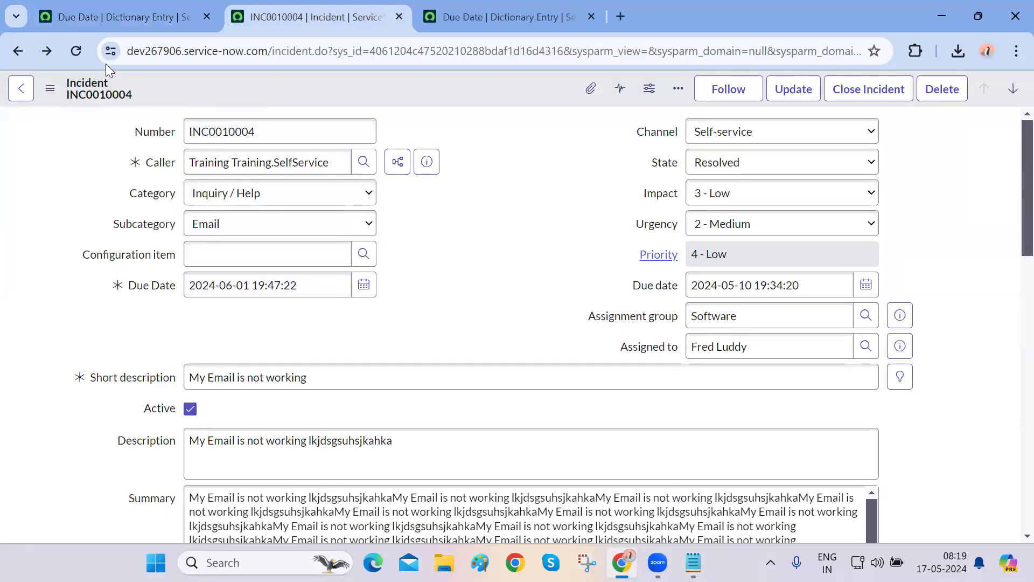
left_click(81, 52)
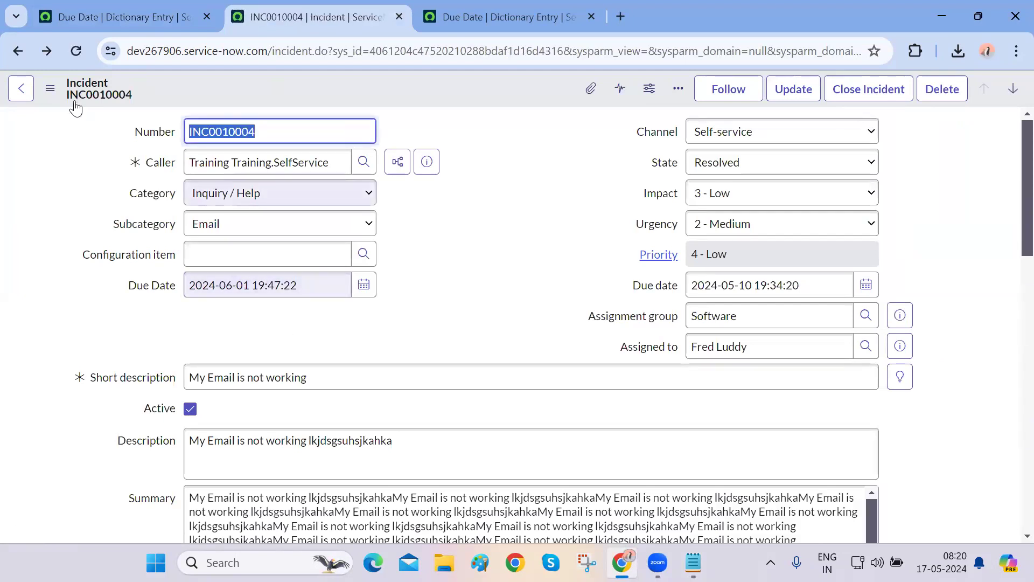
left_click(54, 92)
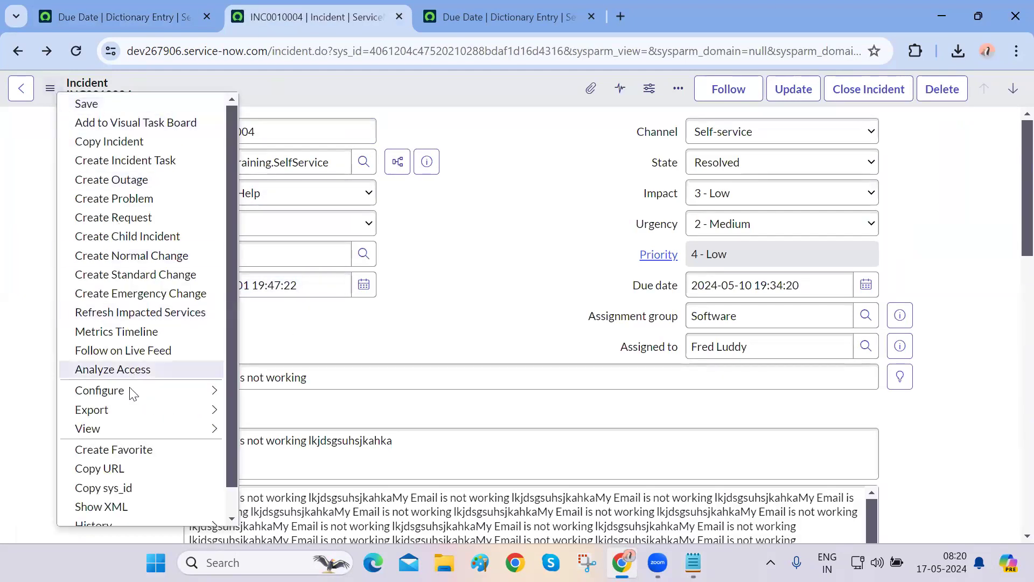
mouse_move(130, 389)
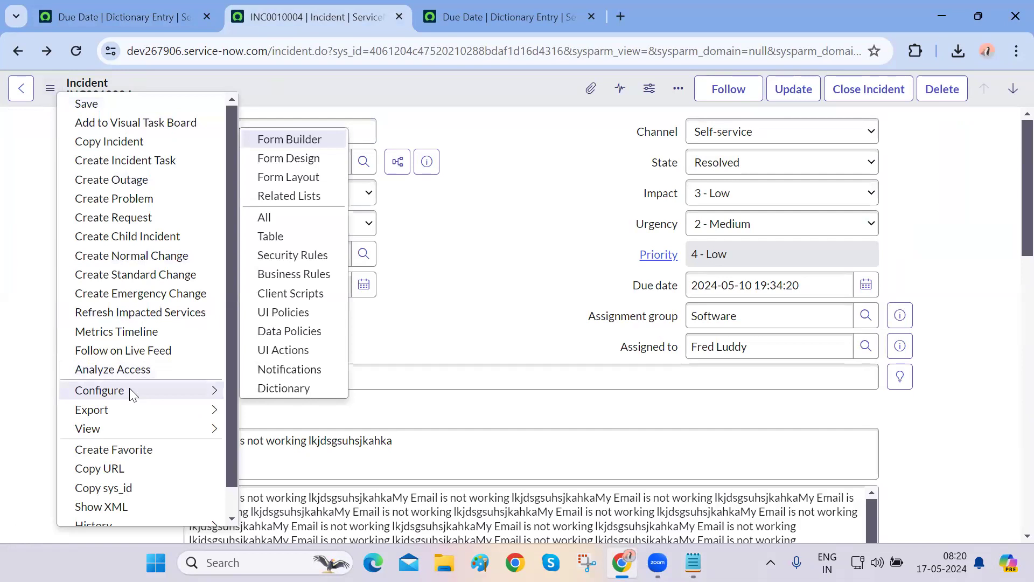
left_click(299, 156)
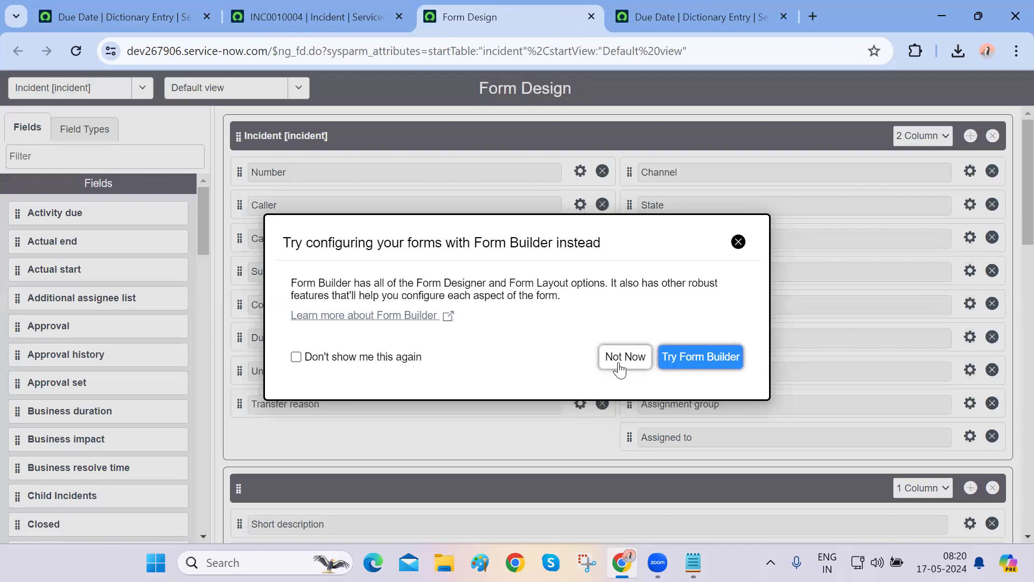
left_click(396, 359)
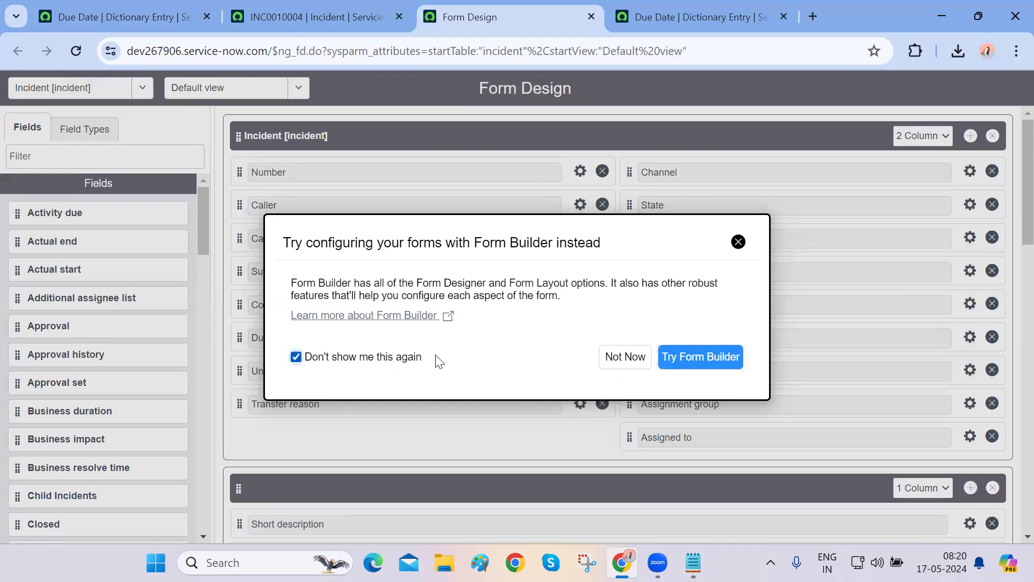
left_click(621, 355)
left_click(703, 129)
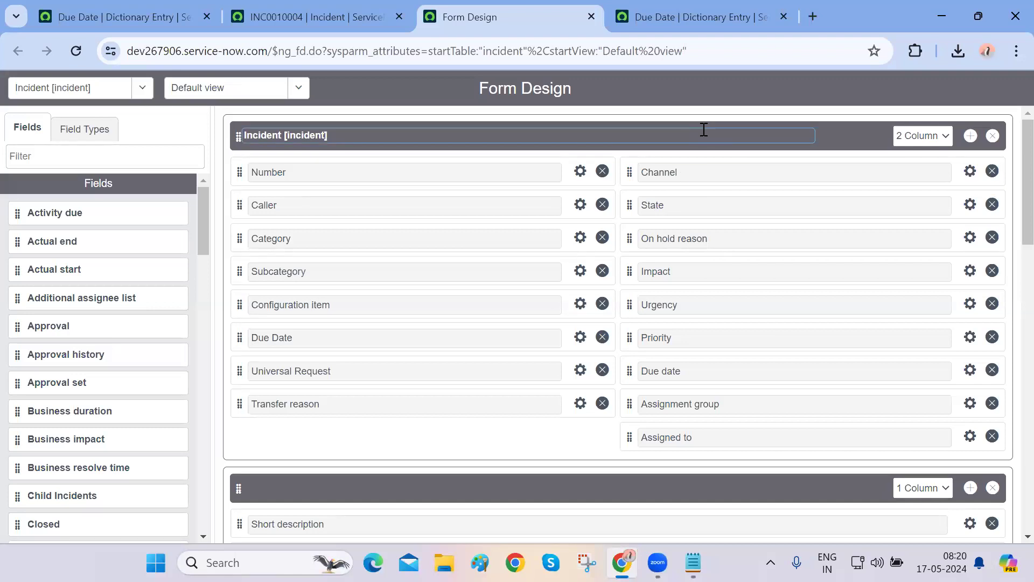
left_click(725, 90)
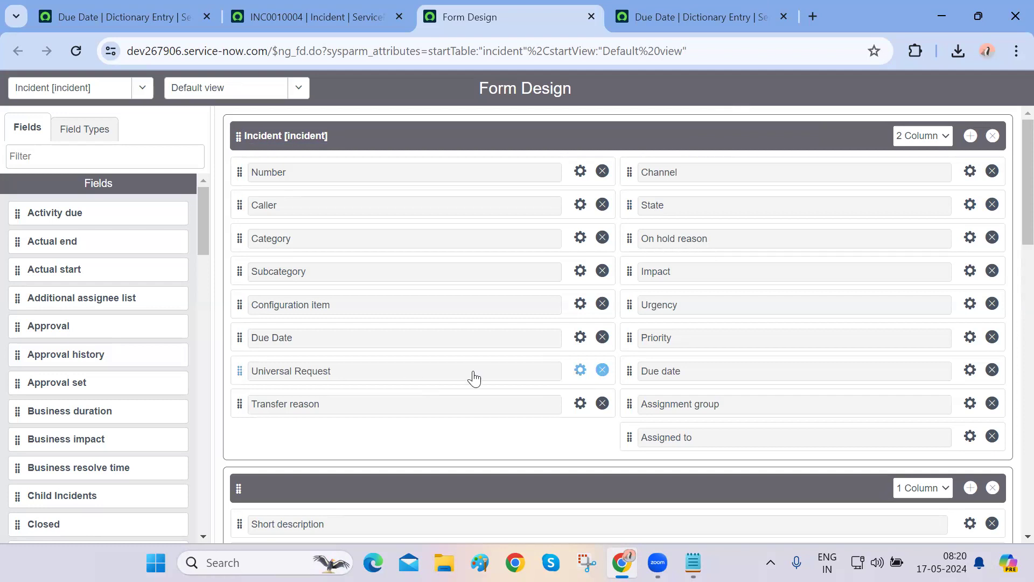
left_click_drag(236, 399, 286, 403)
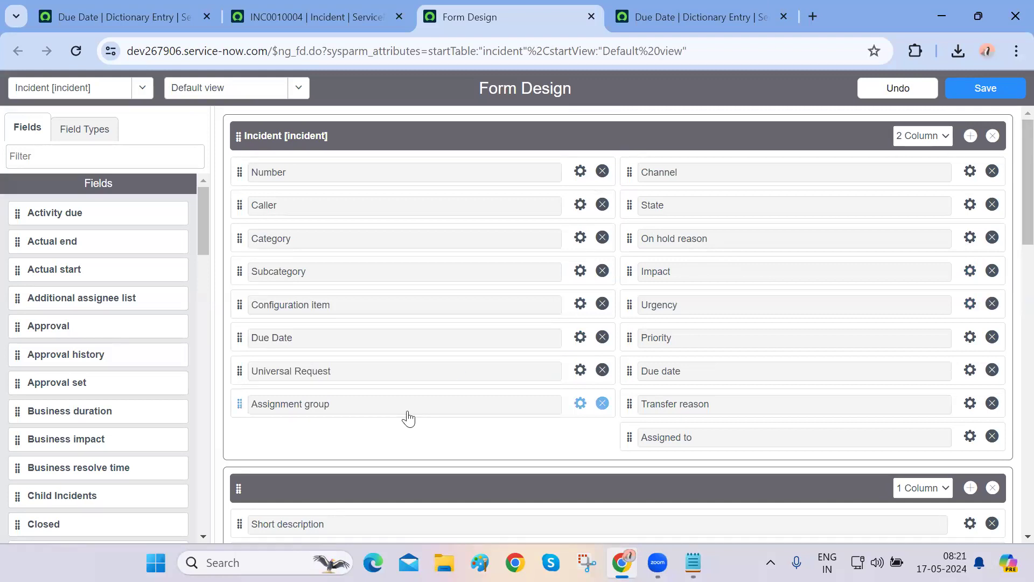
left_click(903, 91)
left_click(903, 90)
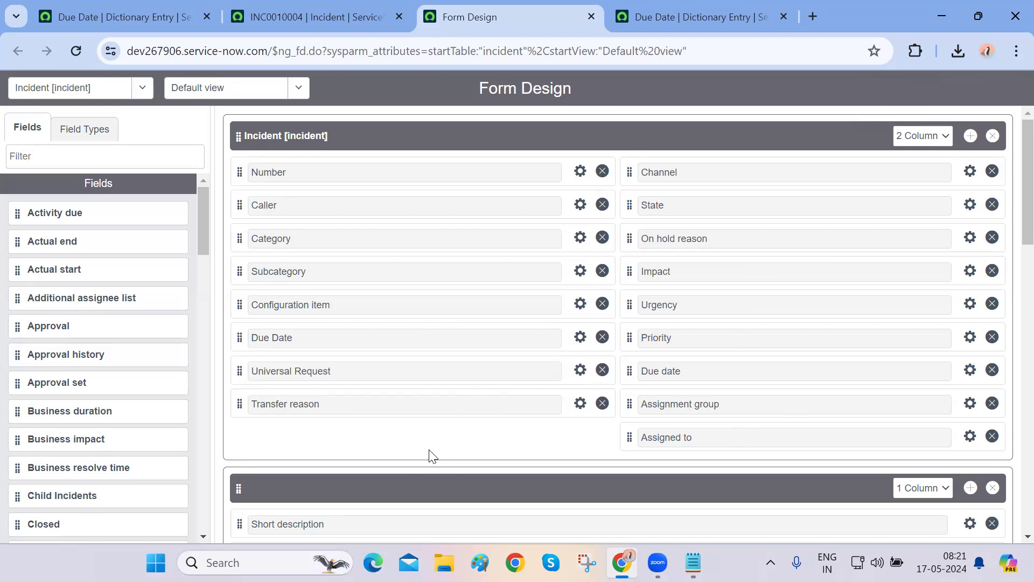
Remove Due Date and Due date from the Incident section and Due date from Related Records, and save the form design.
left_click(603, 338)
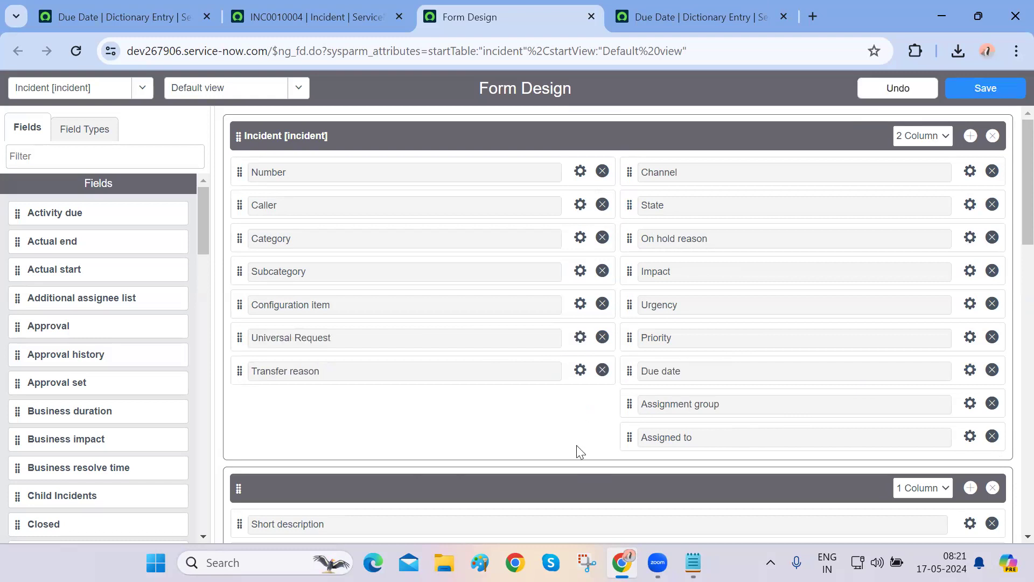
left_click(993, 371)
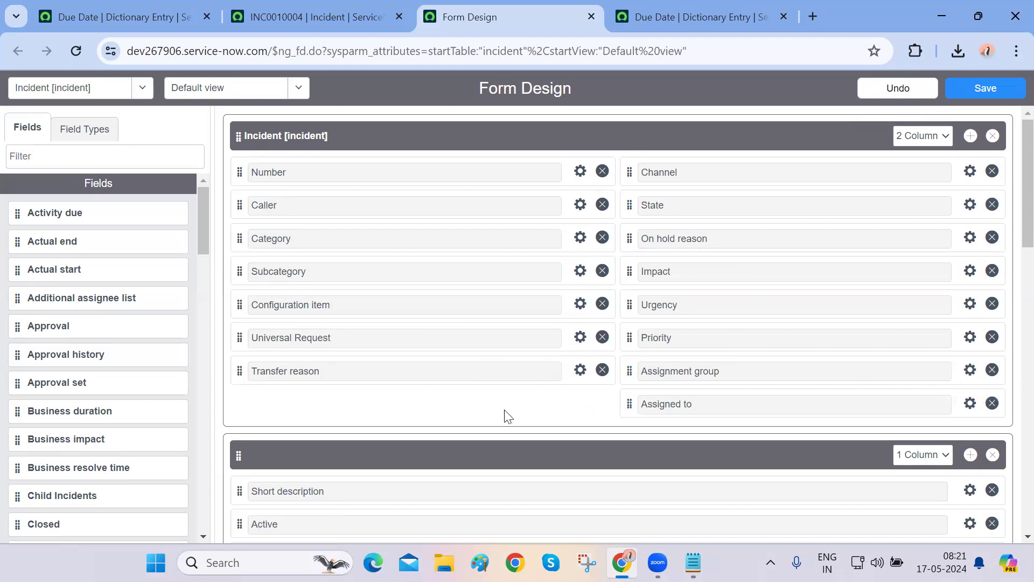
scroll(505, 416, "down", 5)
scroll(504, 415, "down", 5)
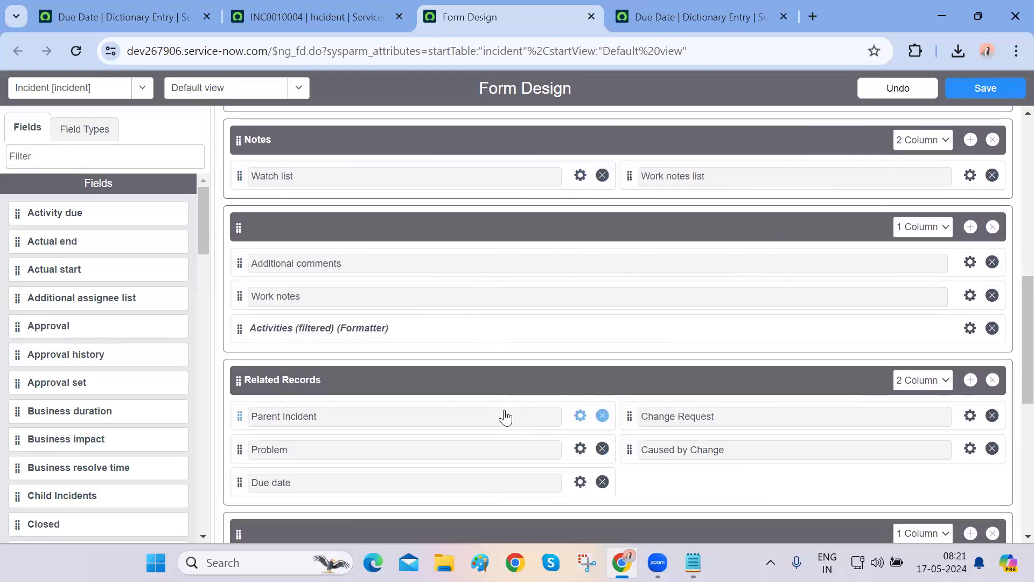
left_click(603, 481)
scroll(445, 423, "up", 10)
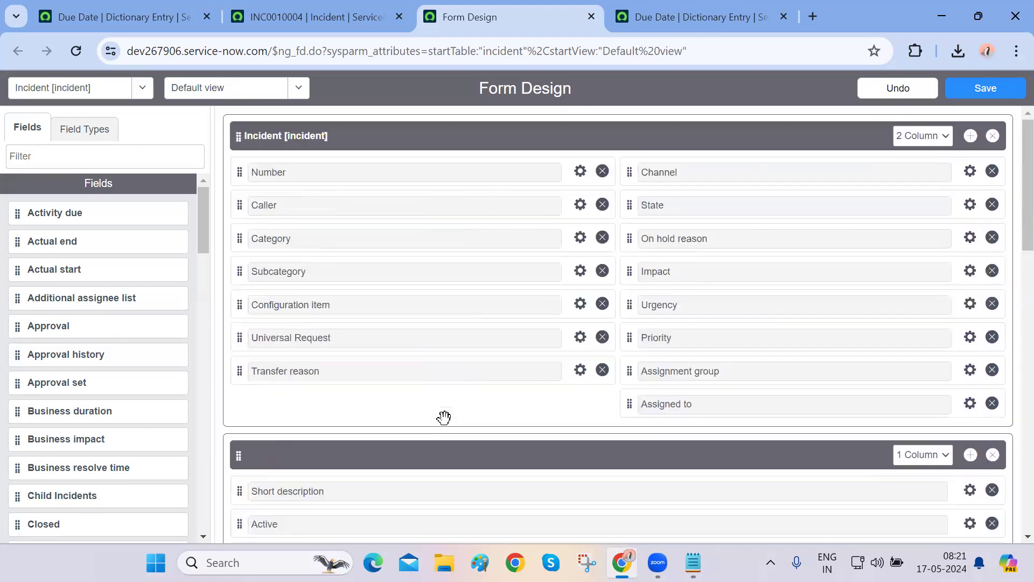
left_click(990, 90)
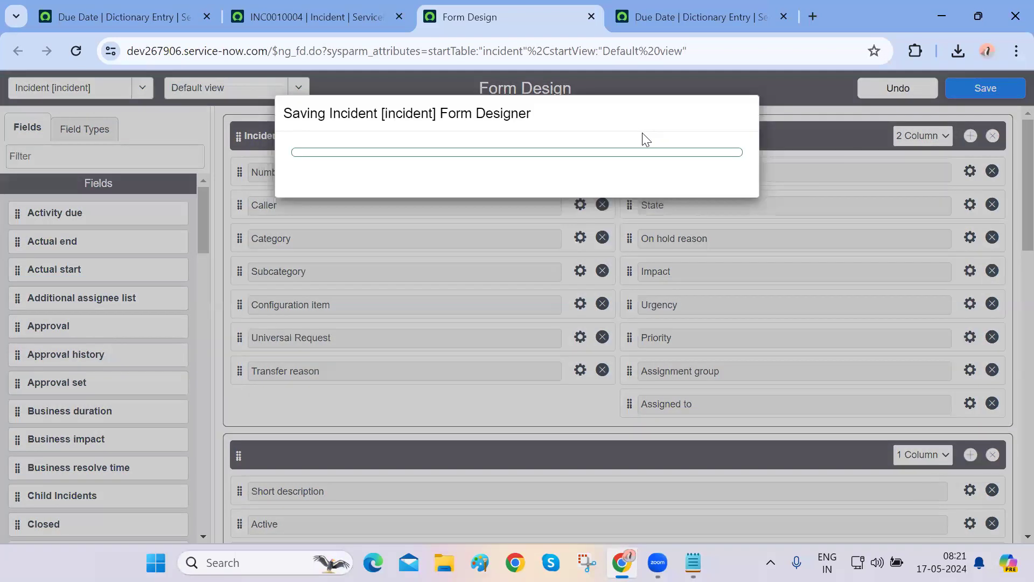
Reload incident INC0010004 and check its main fields, Resolution Information, Notes and Related Records for the removed due date fields.
left_click(288, 25)
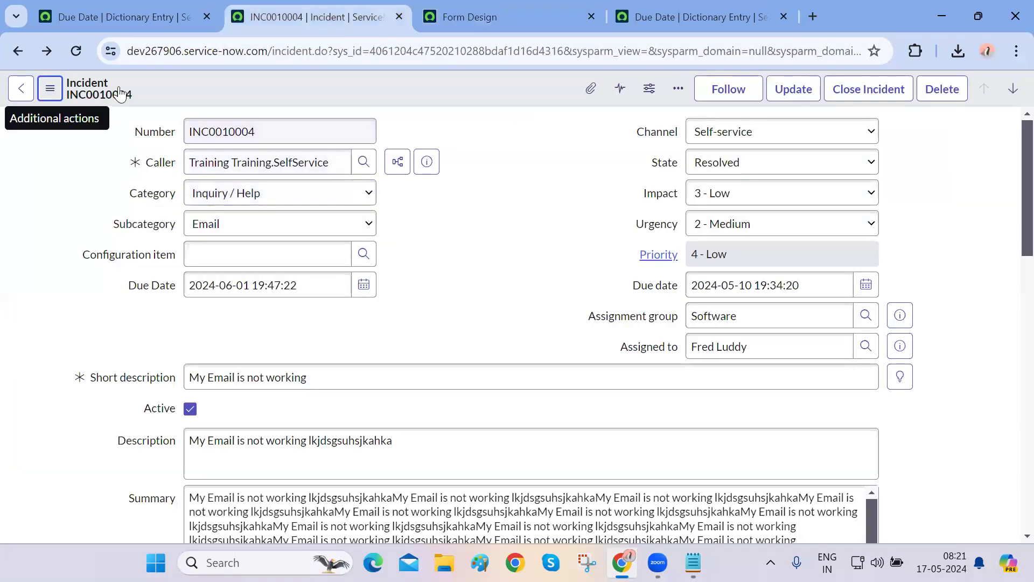
left_click(76, 51)
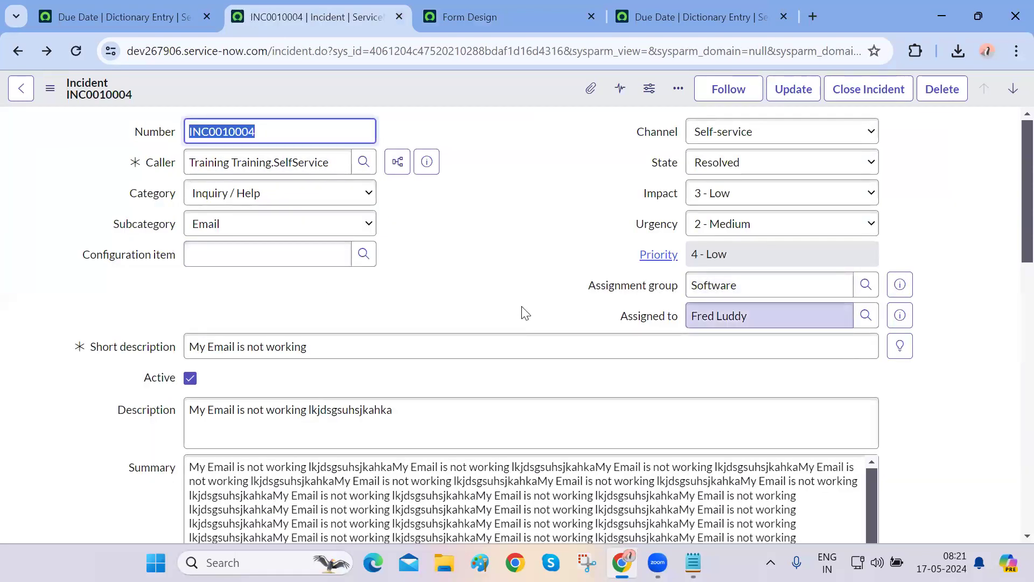
scroll(526, 312, "down", 12)
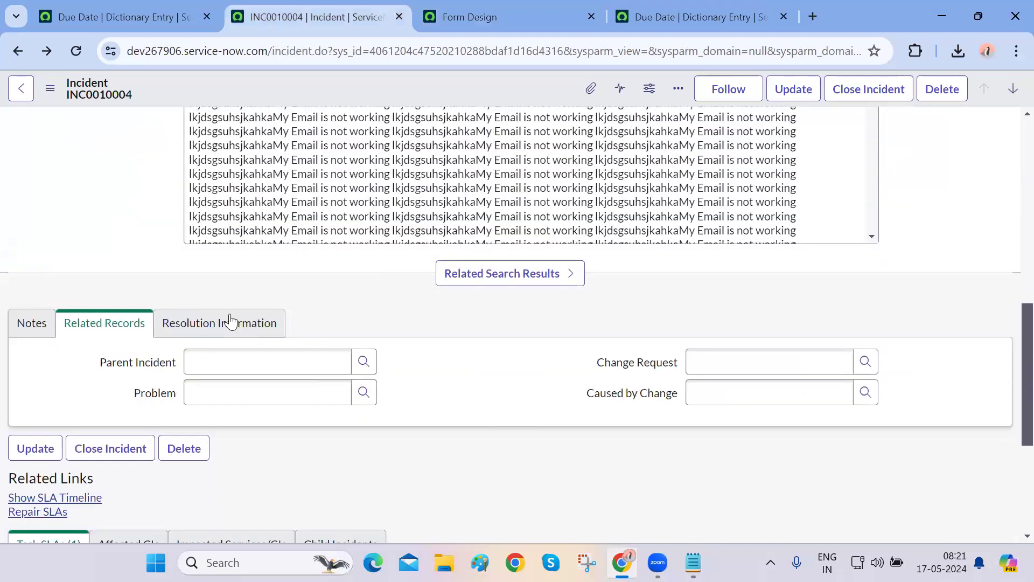
left_click(214, 262)
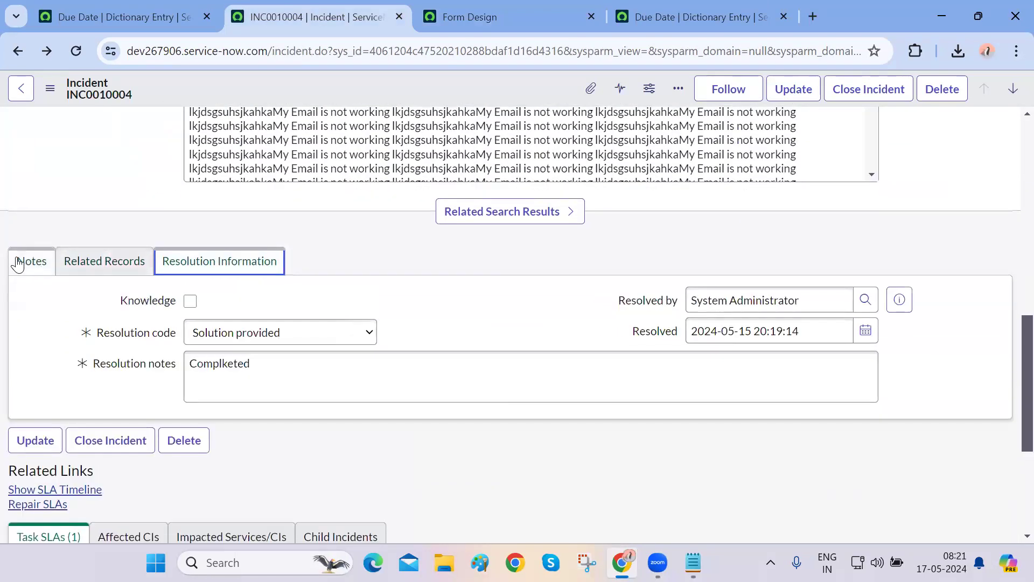
left_click(20, 261)
left_click(103, 263)
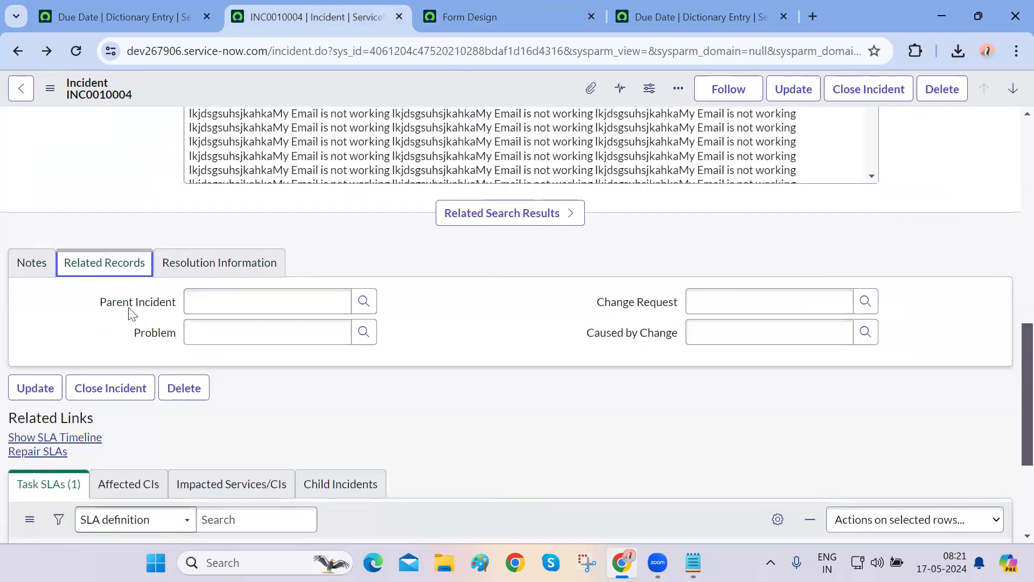
scroll(162, 296, "up", 6)
Return to Form Design and filter the available fields by "service".
key("ctrl+Tab")
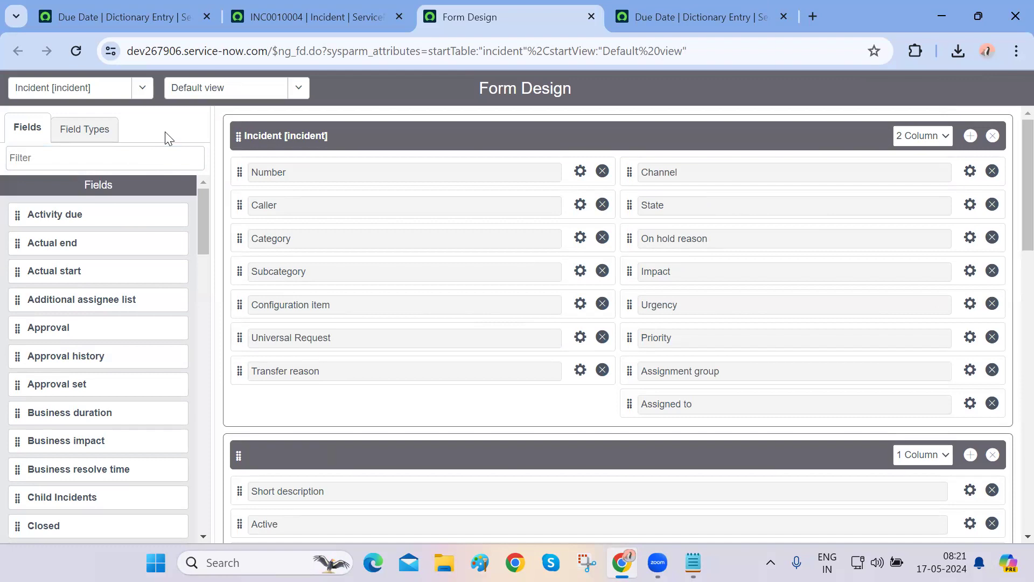
scroll(75, 392, "down", 15)
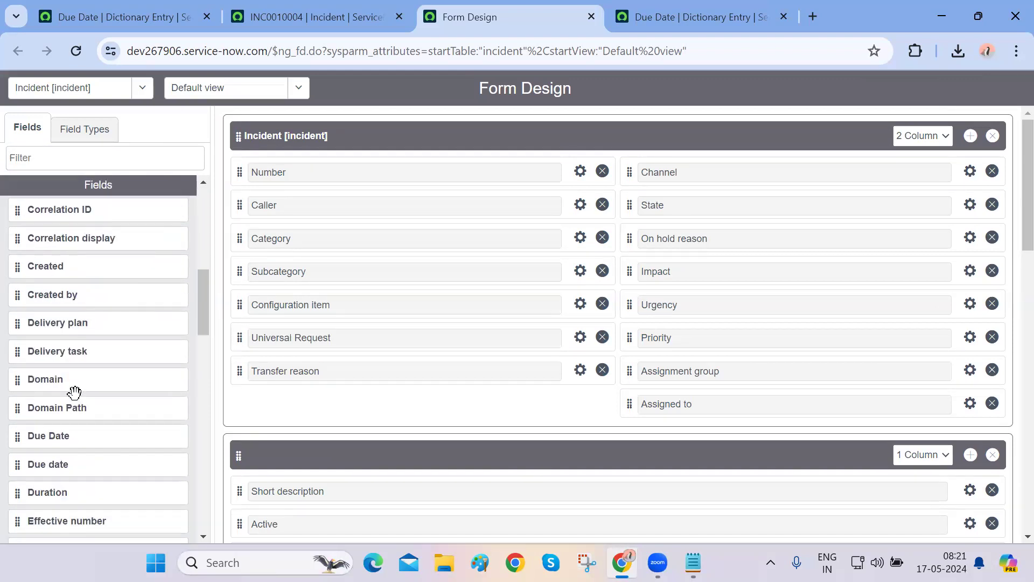
scroll(74, 391, "down", 10)
scroll(74, 391, "up", 20)
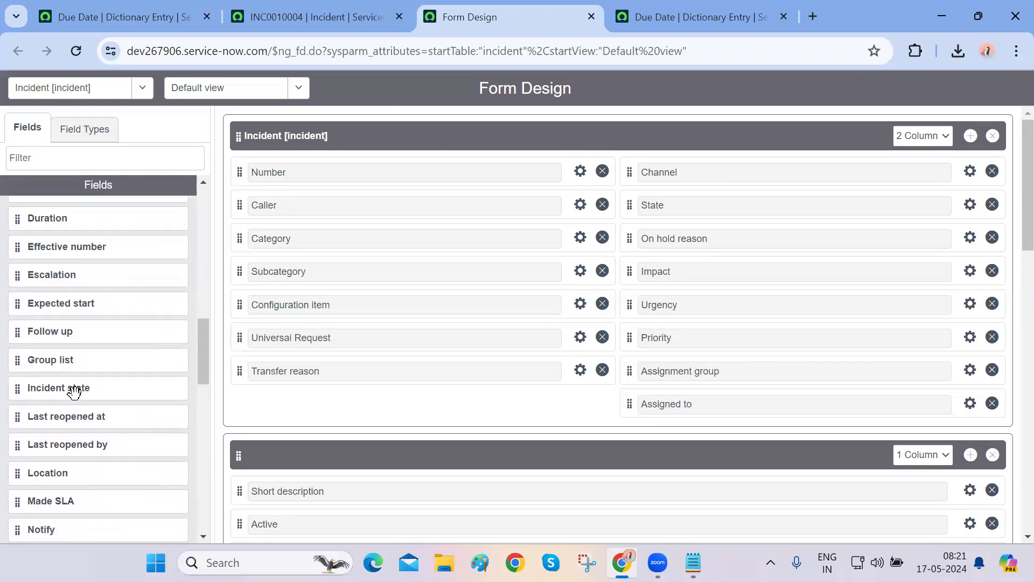
scroll(75, 392, "up", 2)
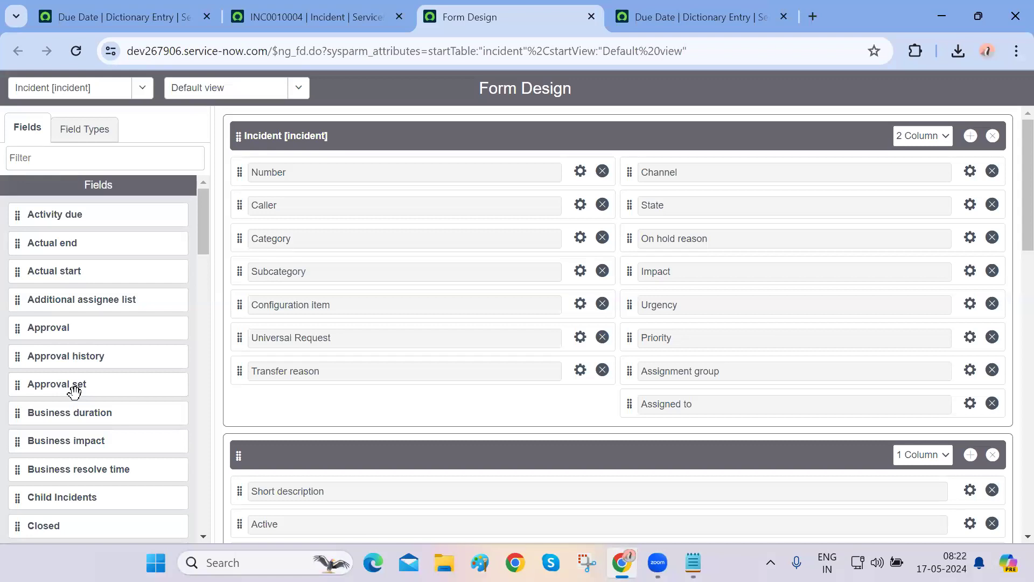
left_click(105, 159)
type("service")
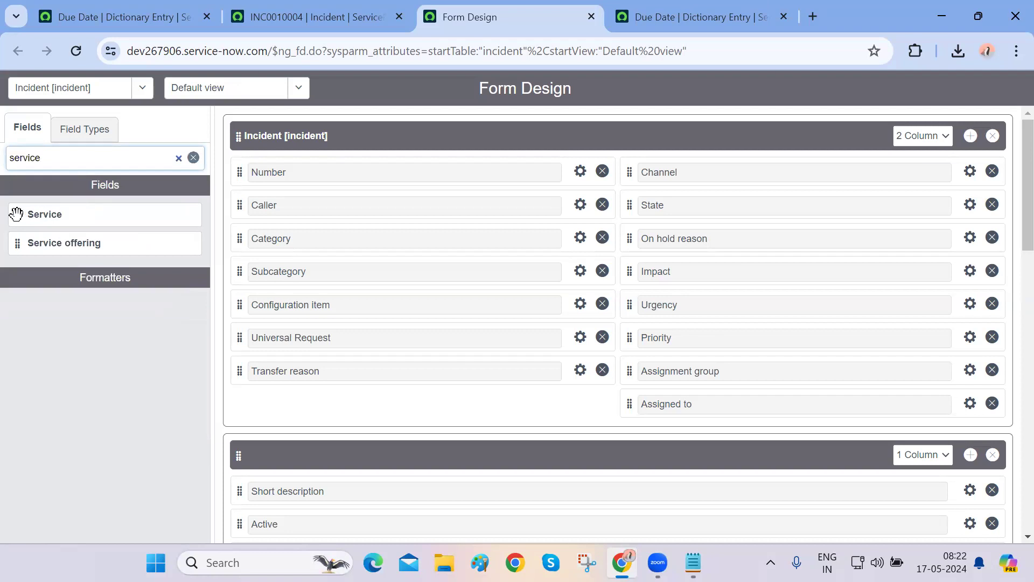
Add Service and Service offering below Configuration item in the Incident section, save the design, and reload incident INC0010004.
left_click_drag(16, 214, 240, 337)
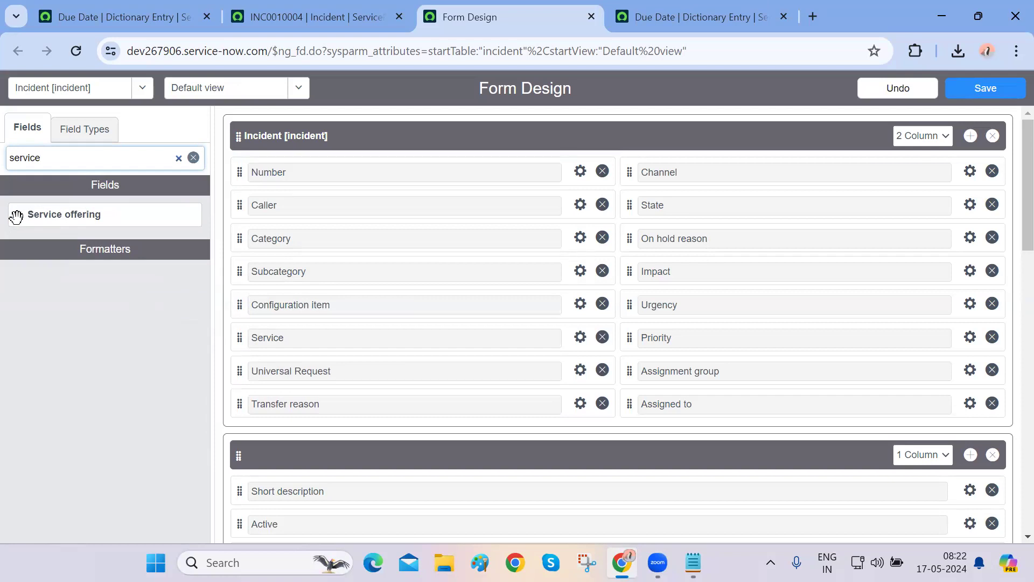
left_click_drag(15, 215, 259, 381)
left_click(997, 87)
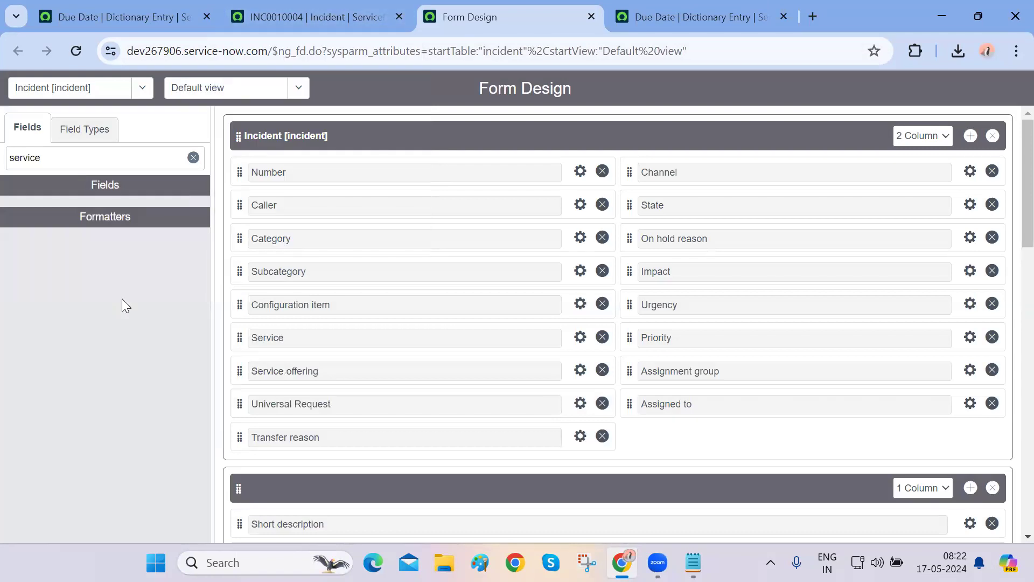
key("ctrl+shift+Tab")
left_click(75, 52)
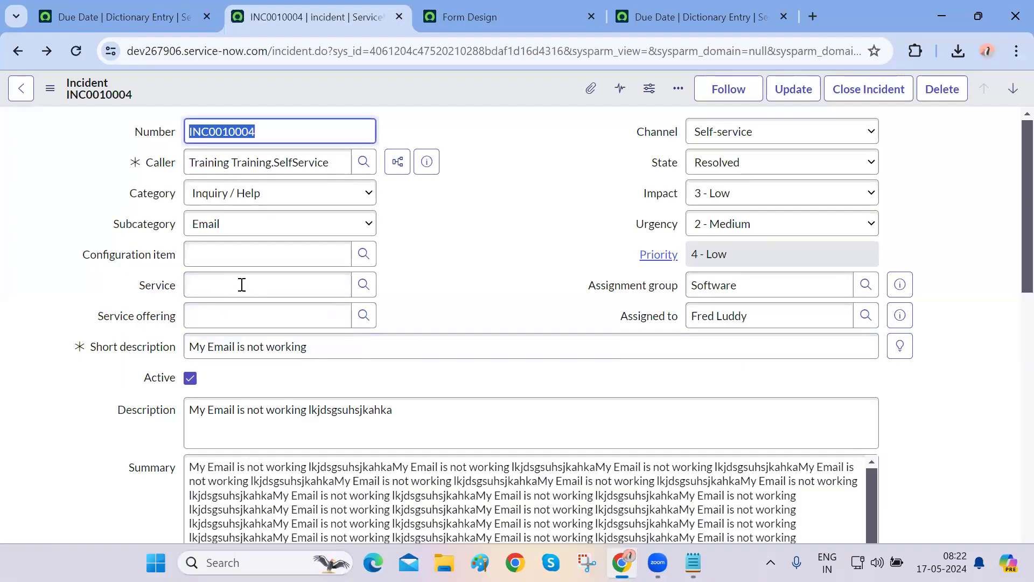
Examine the restored Service and Service offering fields and the Active field on incident INC0010004.
left_click(237, 286)
left_click(250, 319)
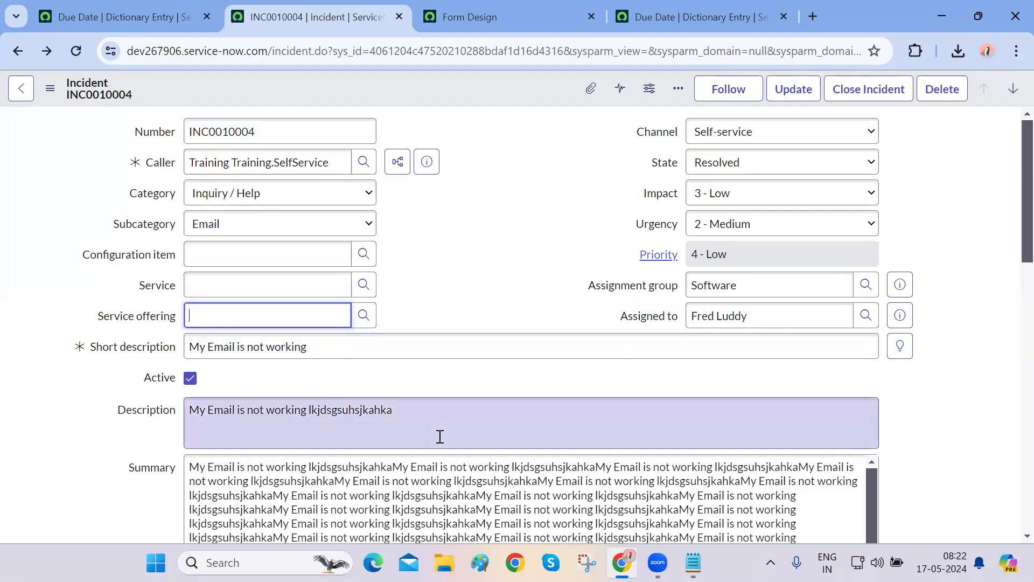
scroll(440, 437, "down", 15)
scroll(439, 438, "up", 15)
left_click(946, 236)
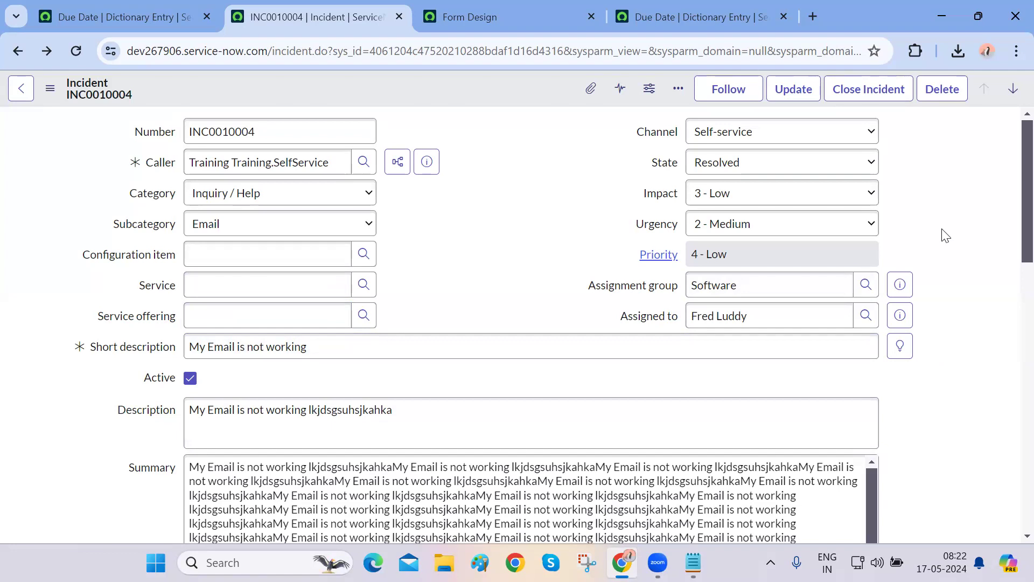
left_click_drag(180, 380, 249, 384)
left_click(138, 384)
left_click(121, 437)
Open the Incident table's configuration record from incident INC0010004.
left_click(50, 88)
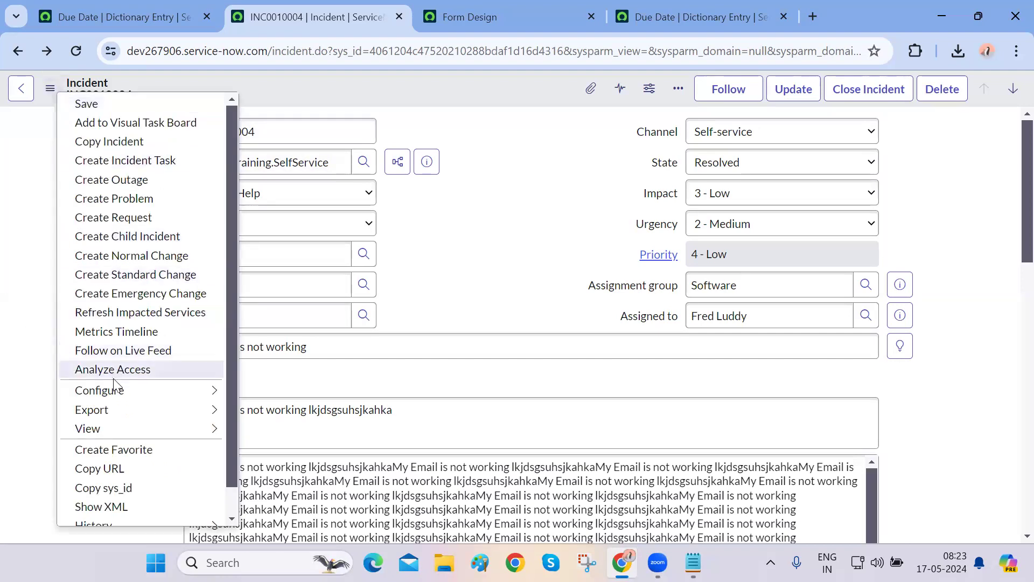
left_click(277, 375)
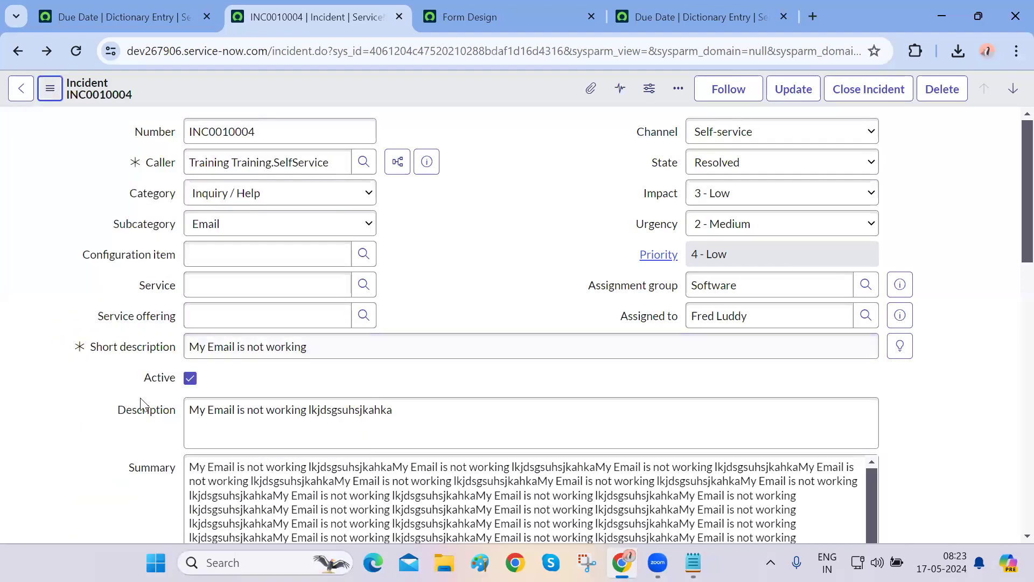
left_click(50, 88)
mouse_move(132, 393)
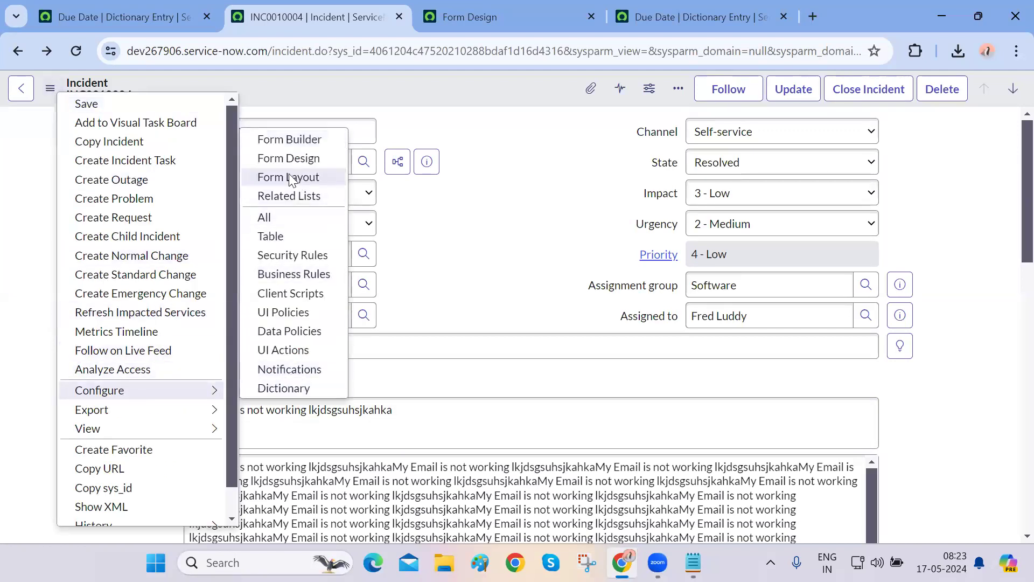
left_click(271, 237)
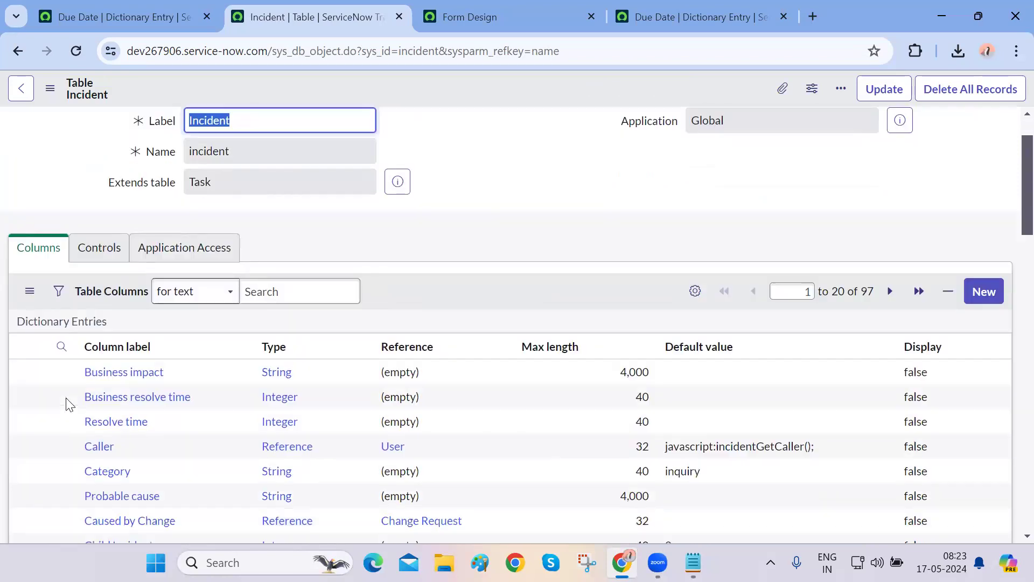
Filter the Incident table's columns to labels starting with "service".
scroll(62, 372, "down", 1)
left_click(62, 313)
left_click(87, 342)
type("service")
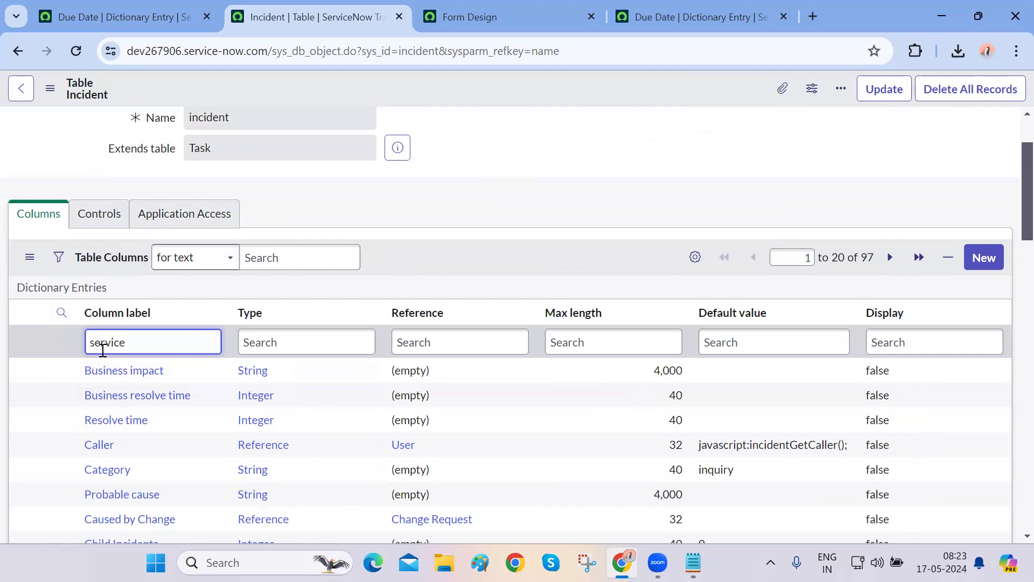
key("Return")
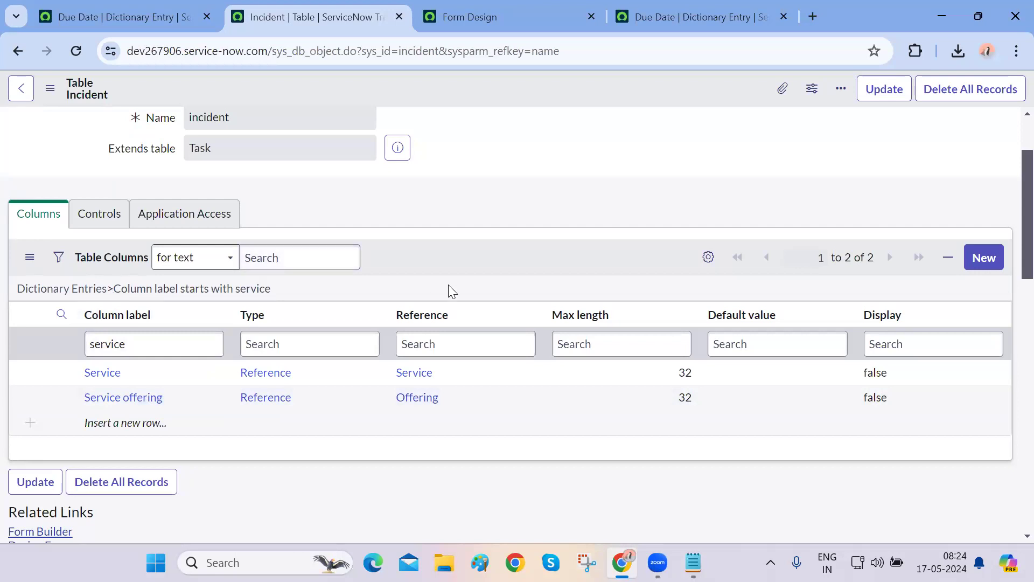
Clear the column filter and check how many columns the Incident table has in total.
scroll(200, 466, "down", 5)
scroll(201, 466, "up", 8)
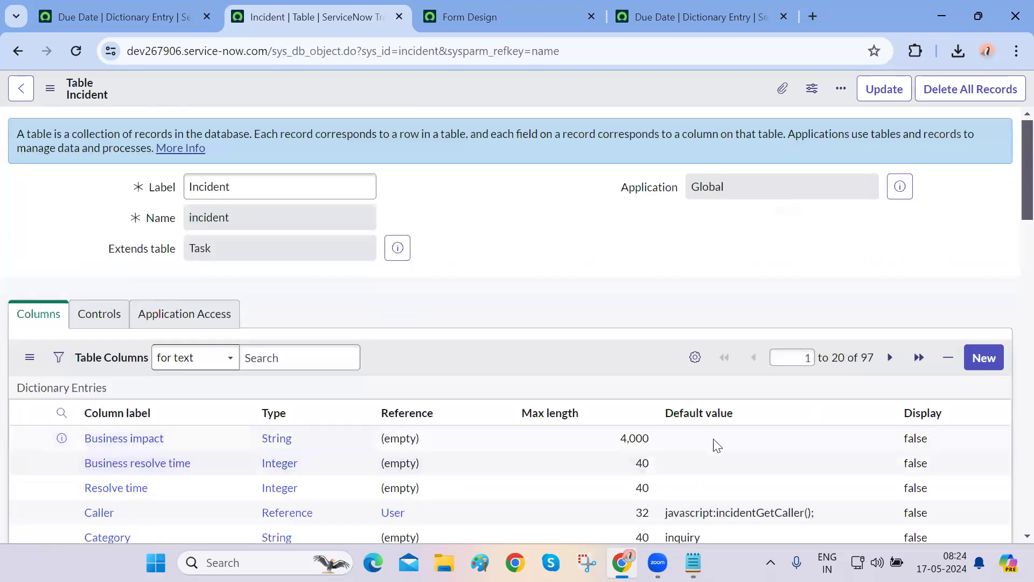
left_click_drag(875, 360, 825, 358)
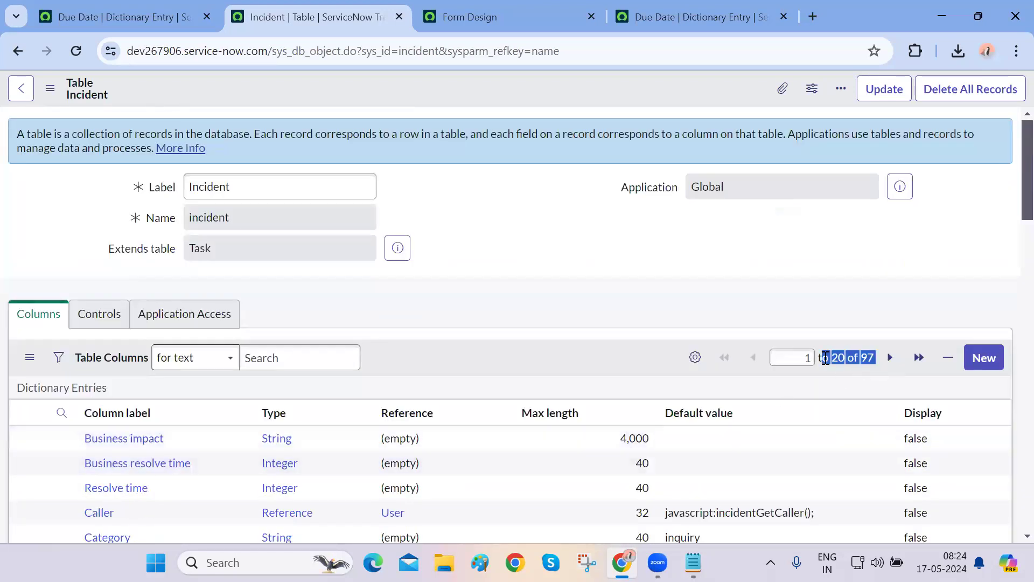
left_click(466, 292)
Return to Form Design, clear the "service" filter and look through the available fields.
key("ctrl+shift+Tab")
key("ctrl+shift+Tab")
key("ctrl+shift+Tab")
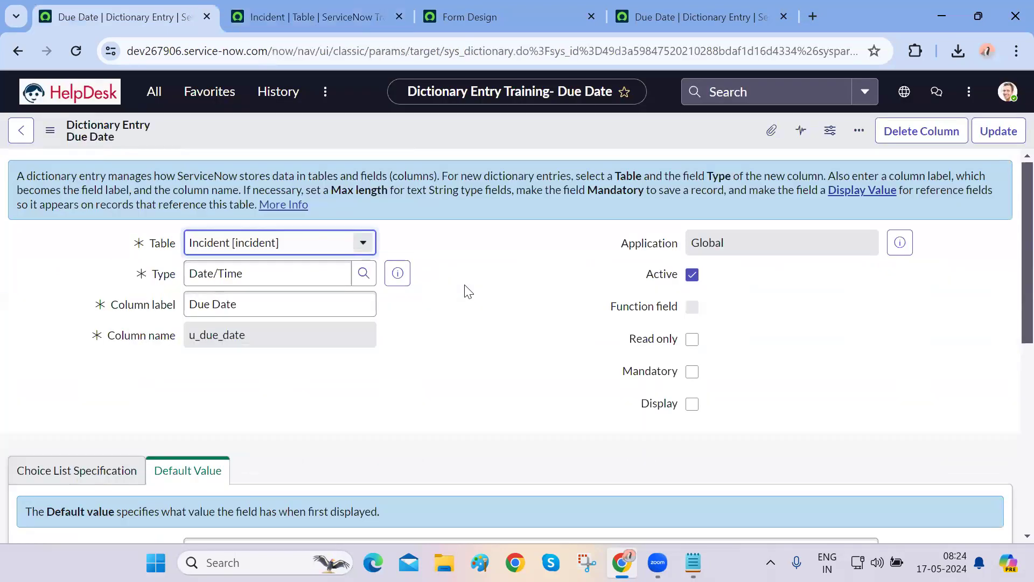
key("ctrl+shift+Tab")
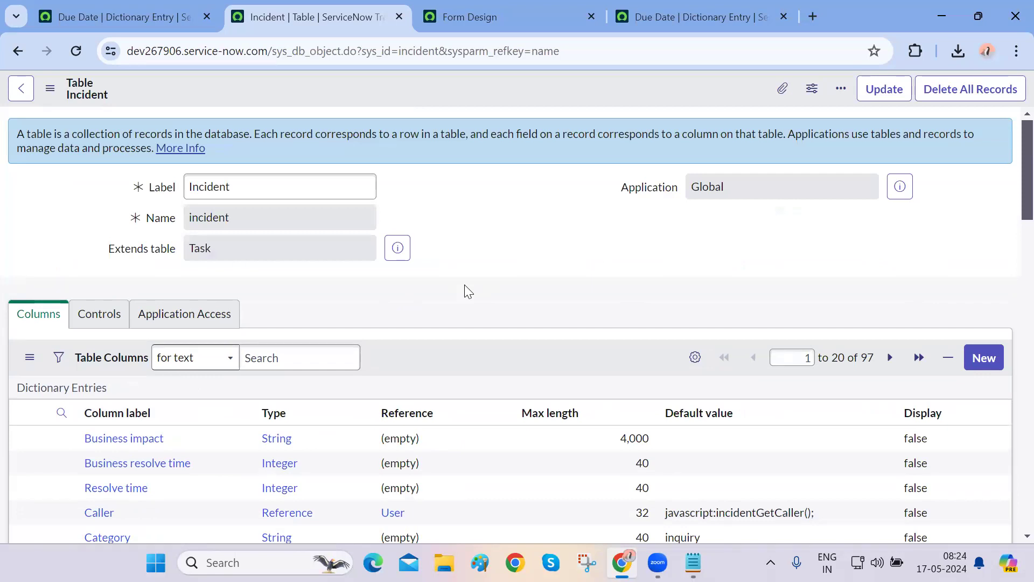
key("ctrl+Tab")
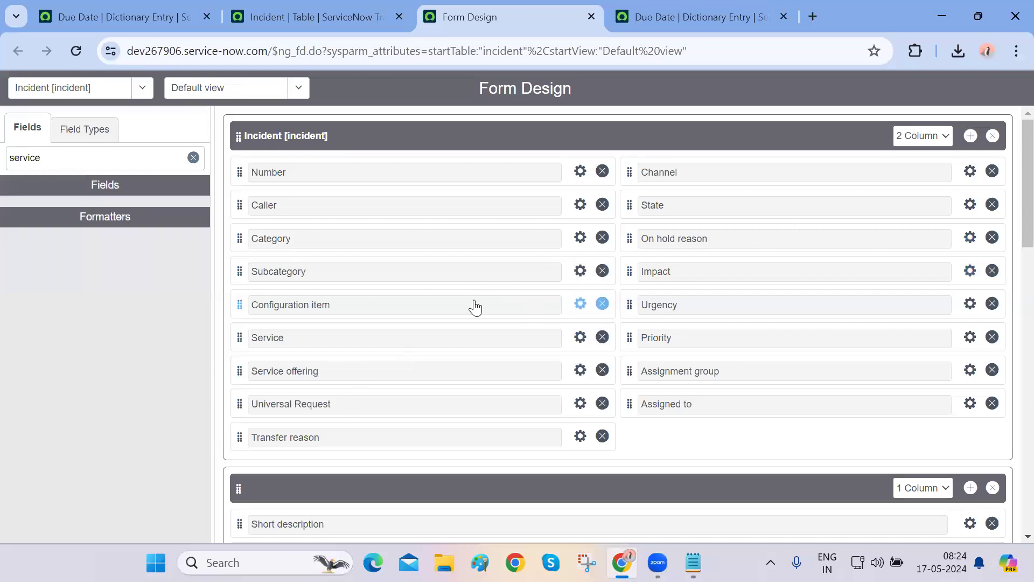
left_click(193, 157)
scroll(76, 394, "down", 1)
scroll(76, 393, "down", 8)
scroll(77, 396, "up", 9)
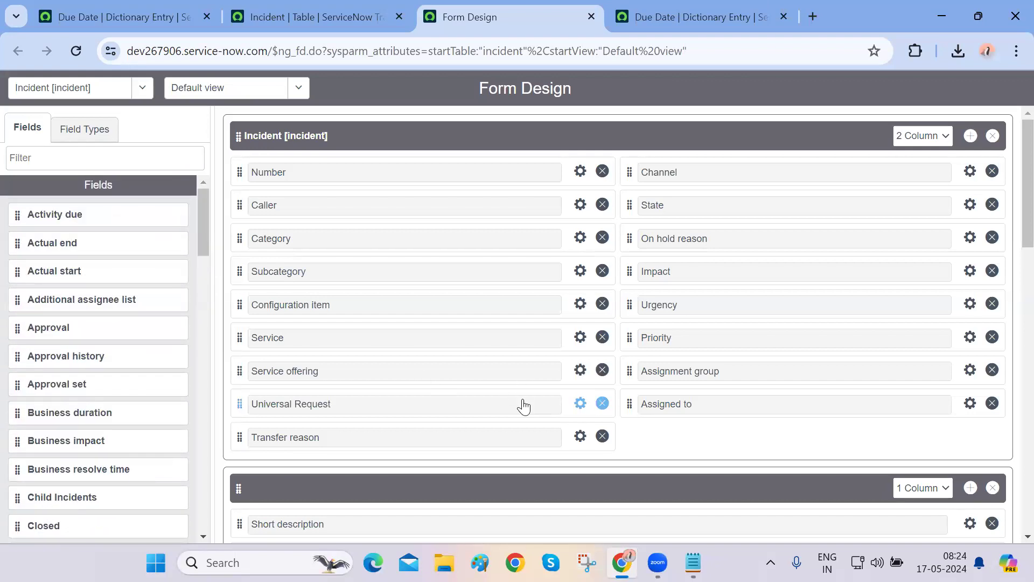
Remove the Active field from the section containing Short description, and review the list of available fields.
scroll(523, 407, "down", 4)
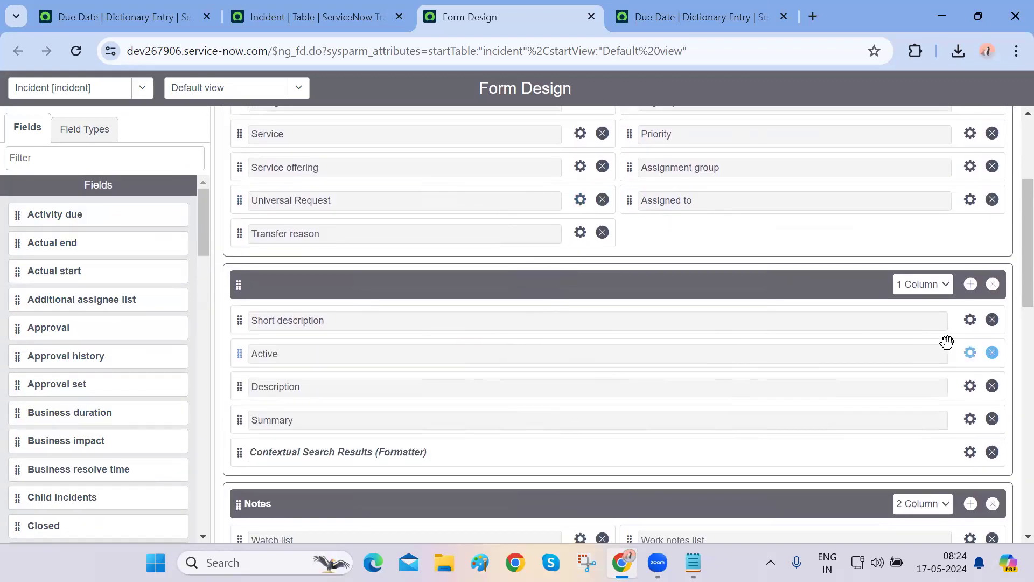
left_click(992, 352)
scroll(480, 418, "up", 1)
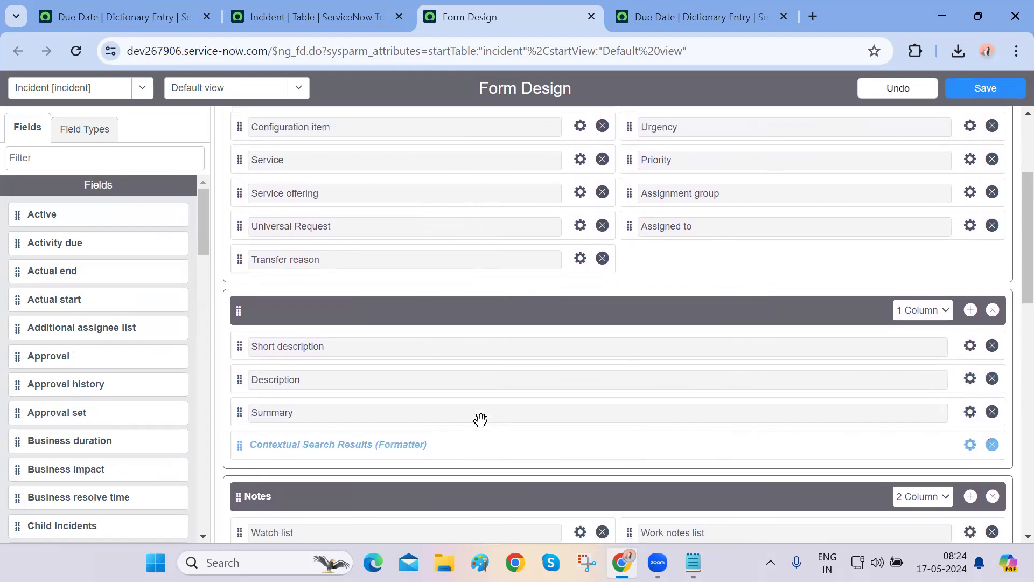
scroll(480, 418, "up", 3)
scroll(76, 410, "down", 15)
scroll(76, 407, "down", 20)
scroll(79, 415, "up", 5)
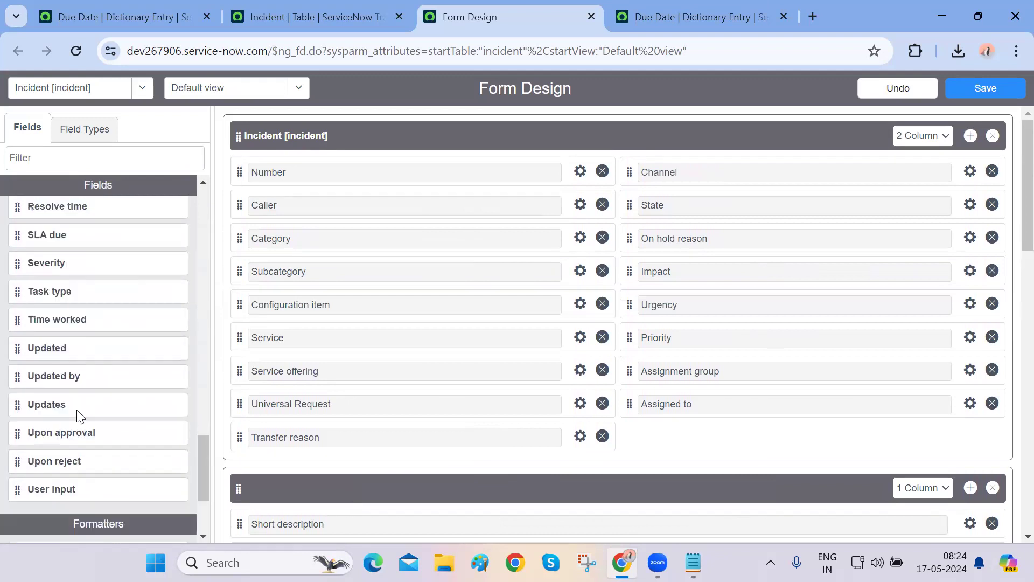
scroll(78, 412, "up", 15)
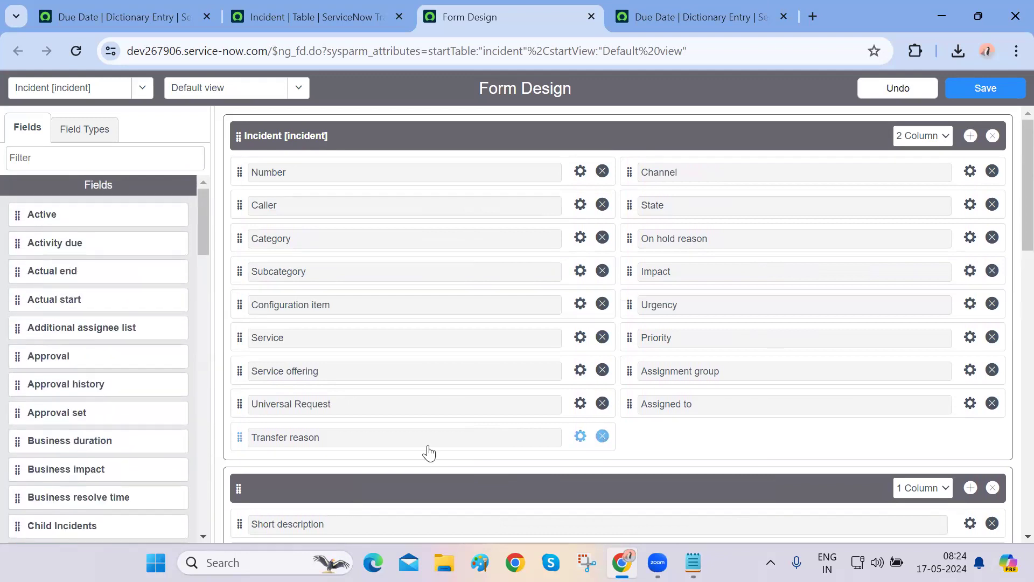
scroll(429, 453, "down", 3)
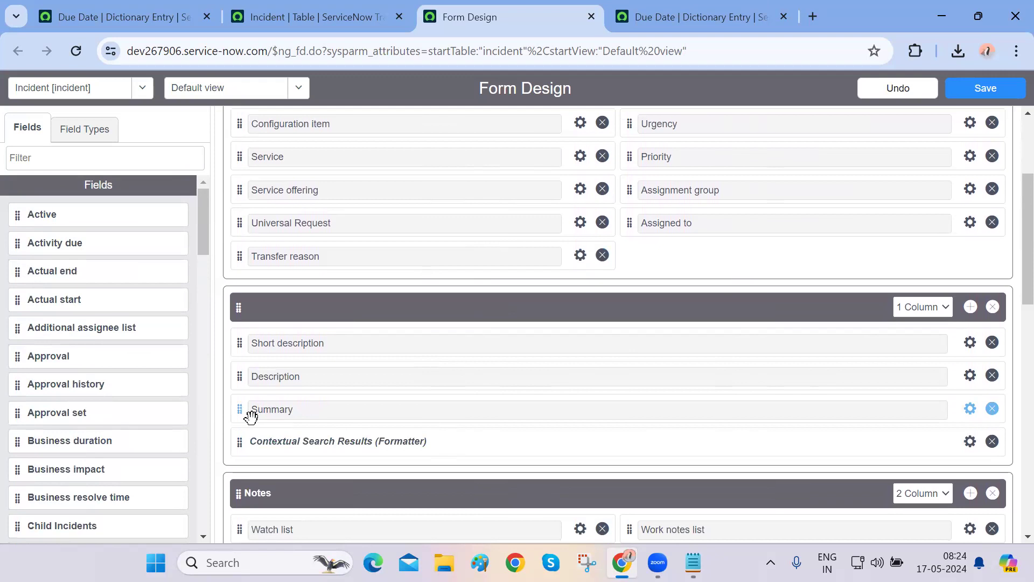
Add a new String field below Assigned to in the Incident section, using the available field types.
left_click(90, 139)
scroll(79, 314, "down", 1)
scroll(79, 314, "up", 1)
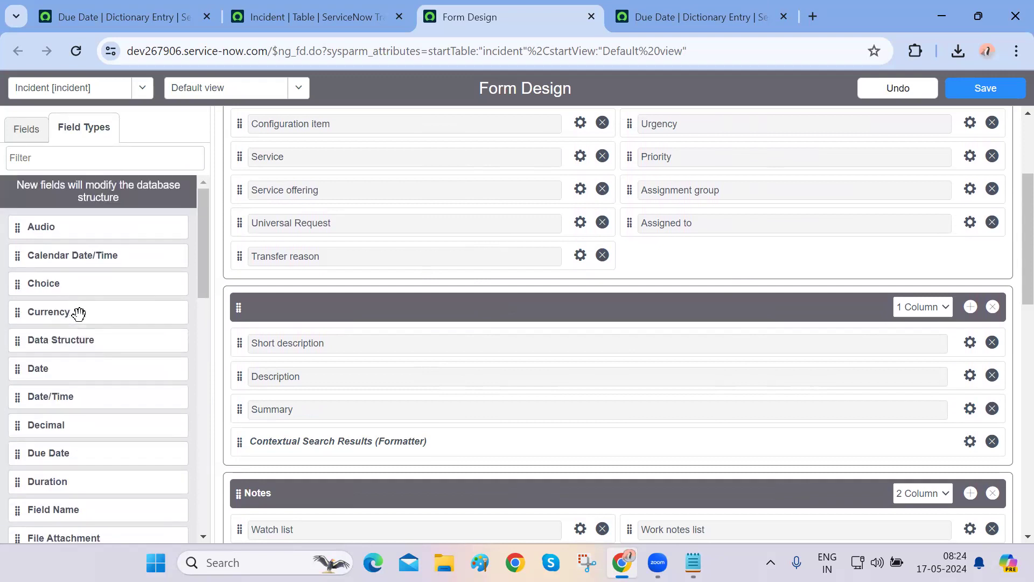
scroll(79, 314, "down", 3)
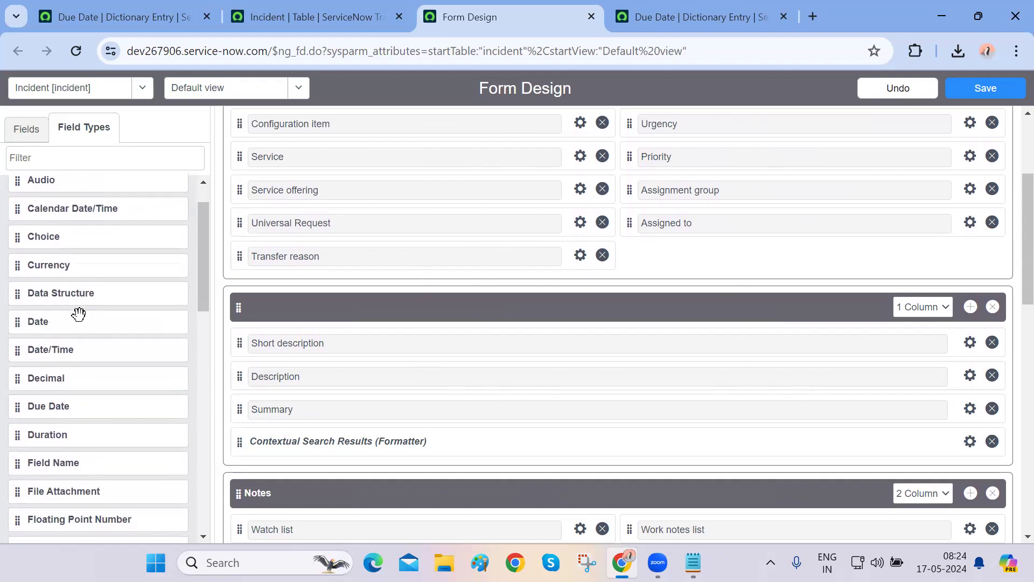
scroll(78, 314, "down", 5)
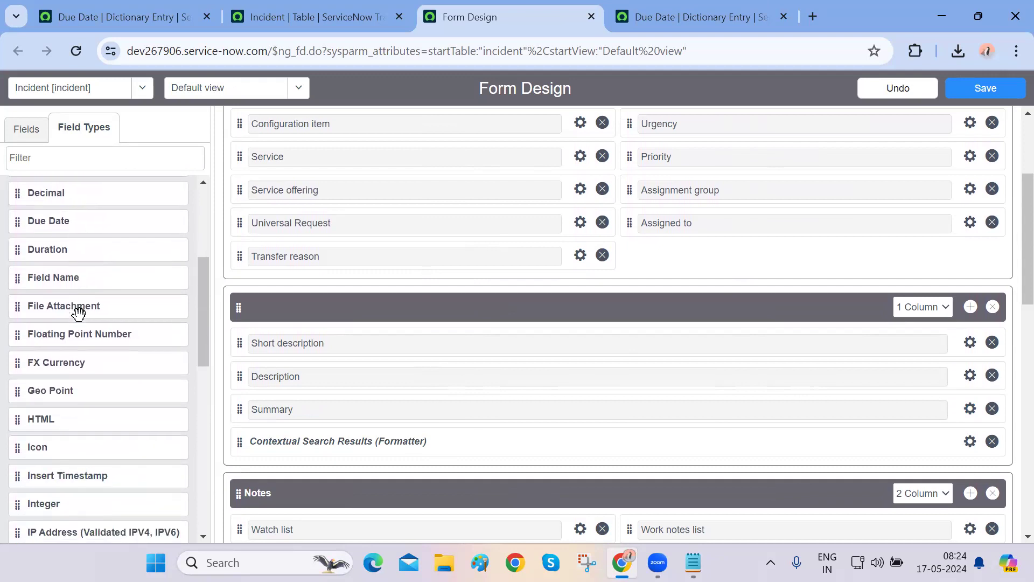
scroll(78, 314, "down", 4)
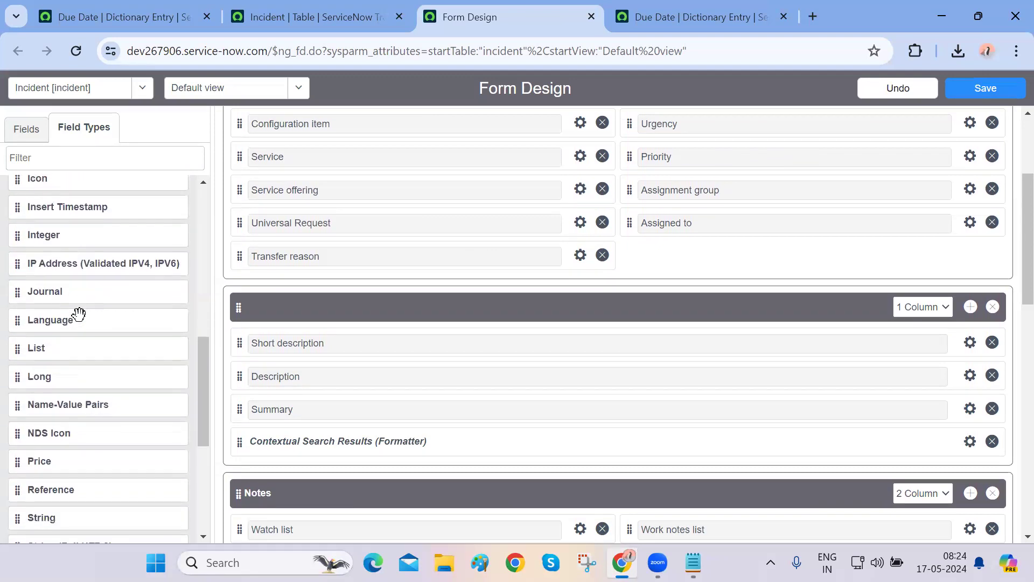
scroll(80, 321, "down", 1)
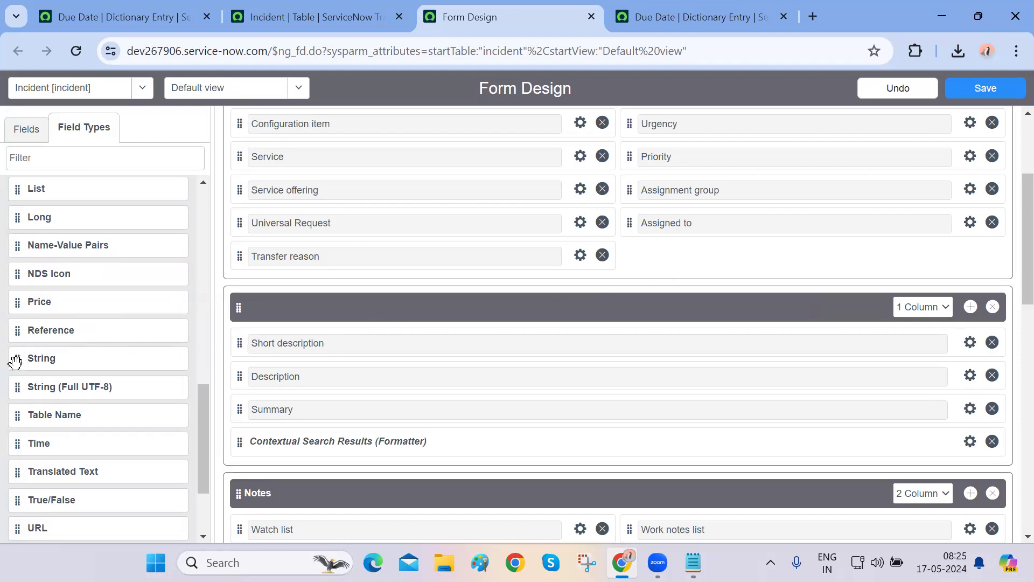
left_click_drag(16, 358, 690, 261)
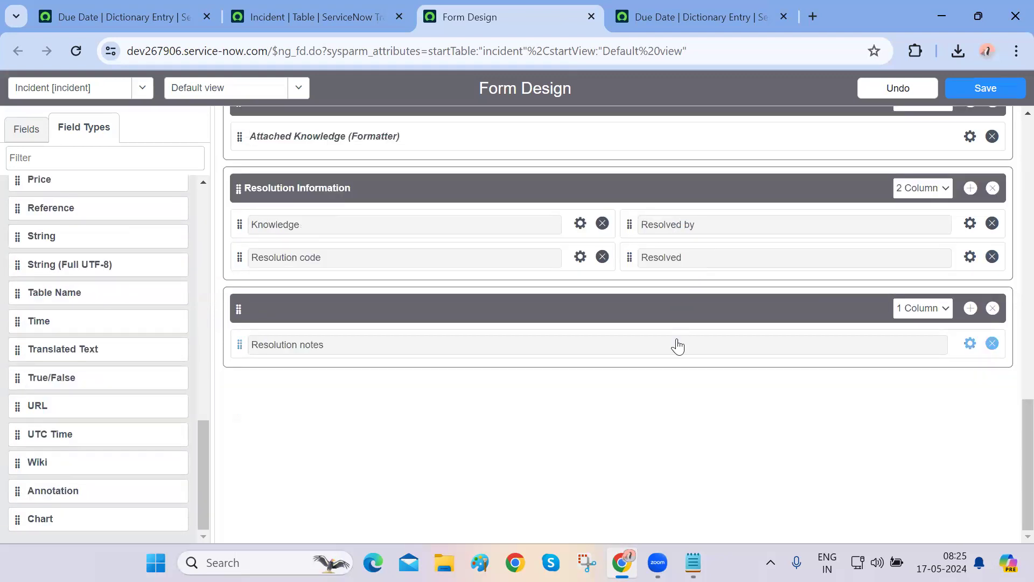
scroll(677, 346, "up", 8)
scroll(677, 346, "up", 7)
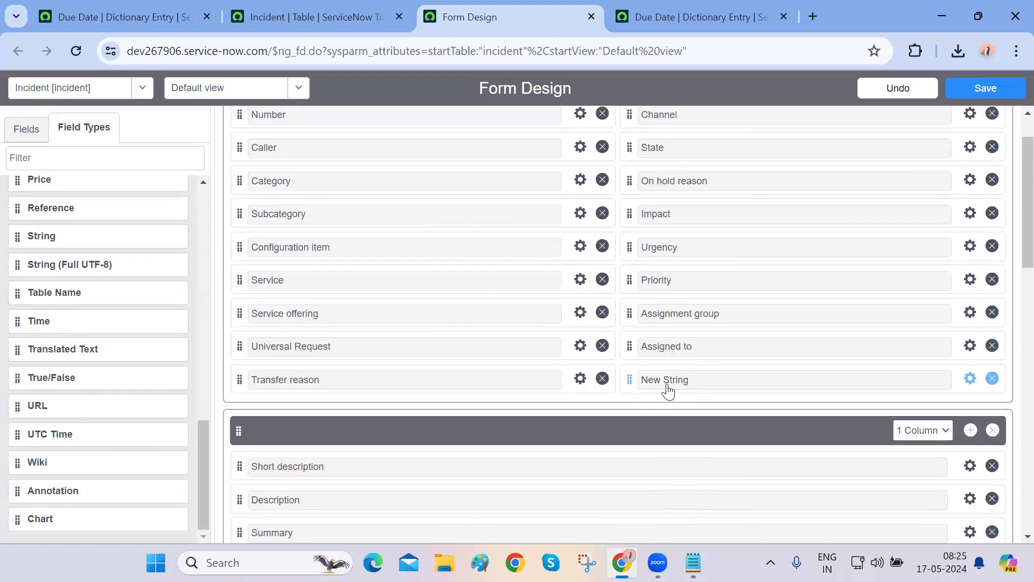
Set the new String field's label to "My Summary 2".
left_click(970, 380)
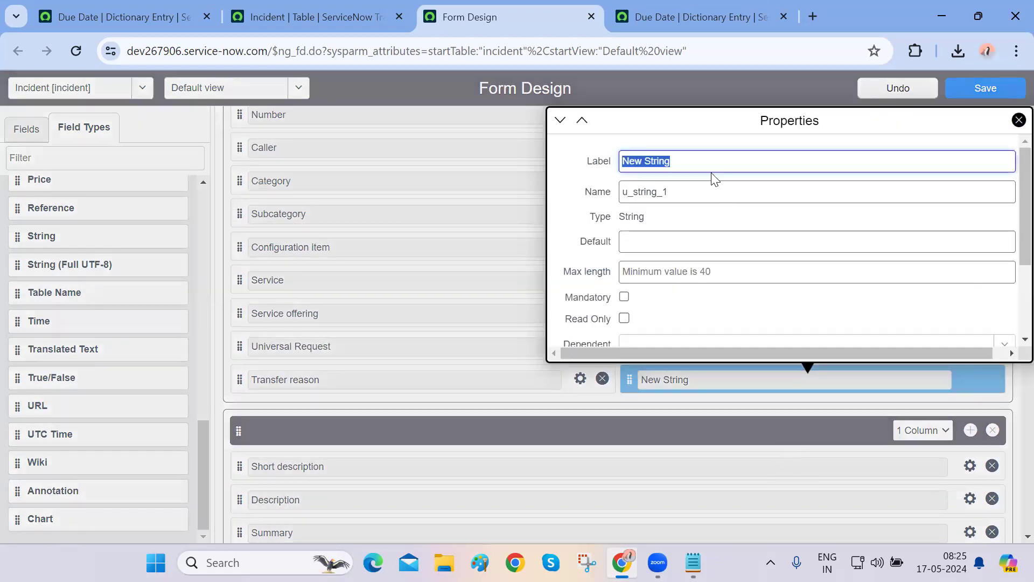
type("Myh ")
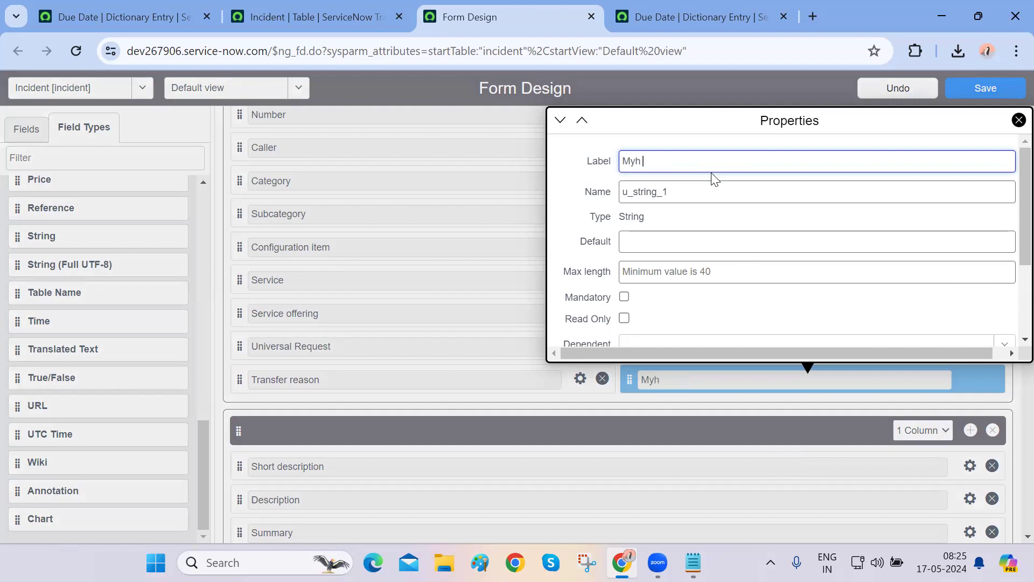
type("Summary 2")
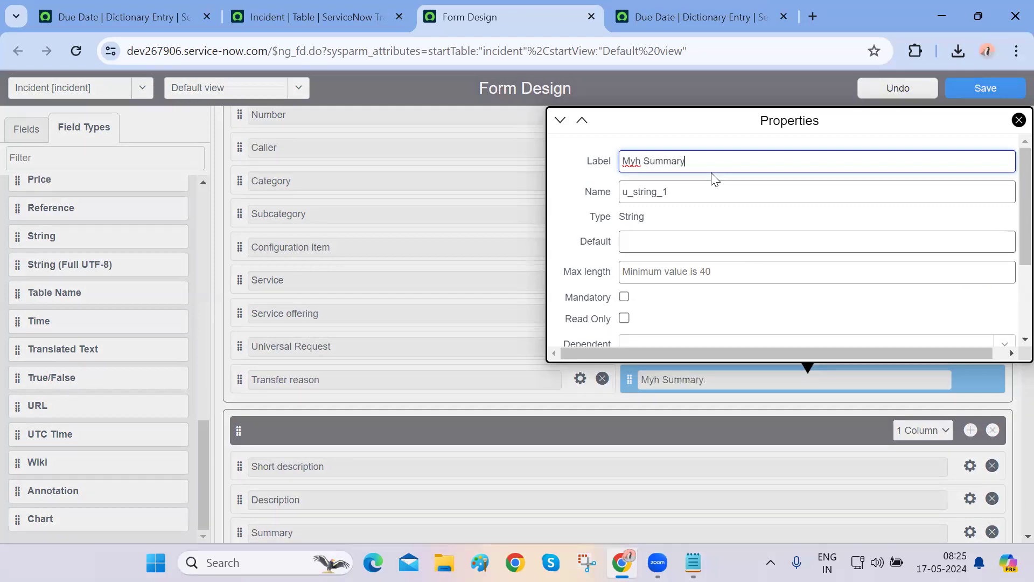
left_click(644, 161)
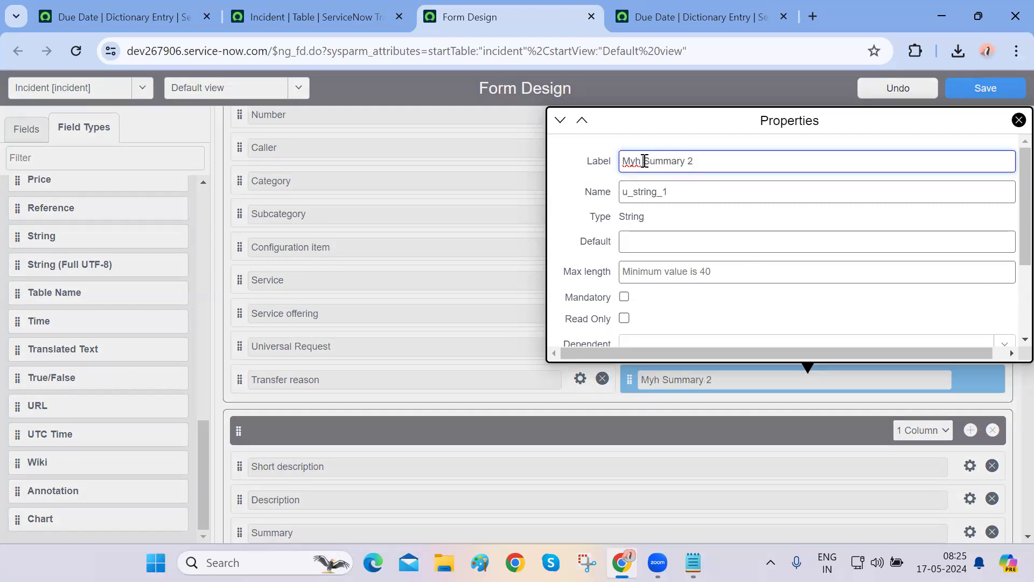
key("BackSpace")
key("BackSpace")
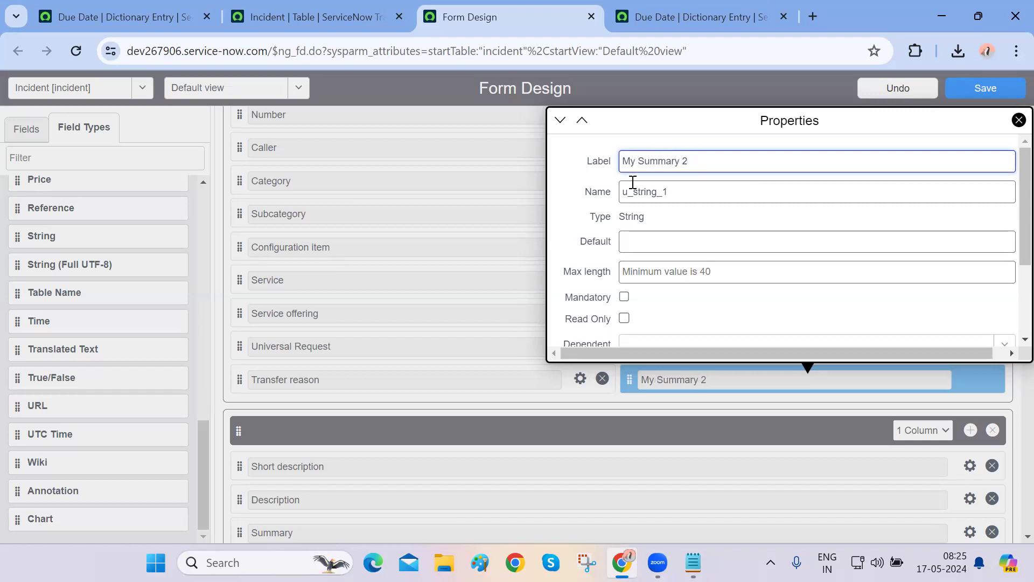
left_click(598, 193)
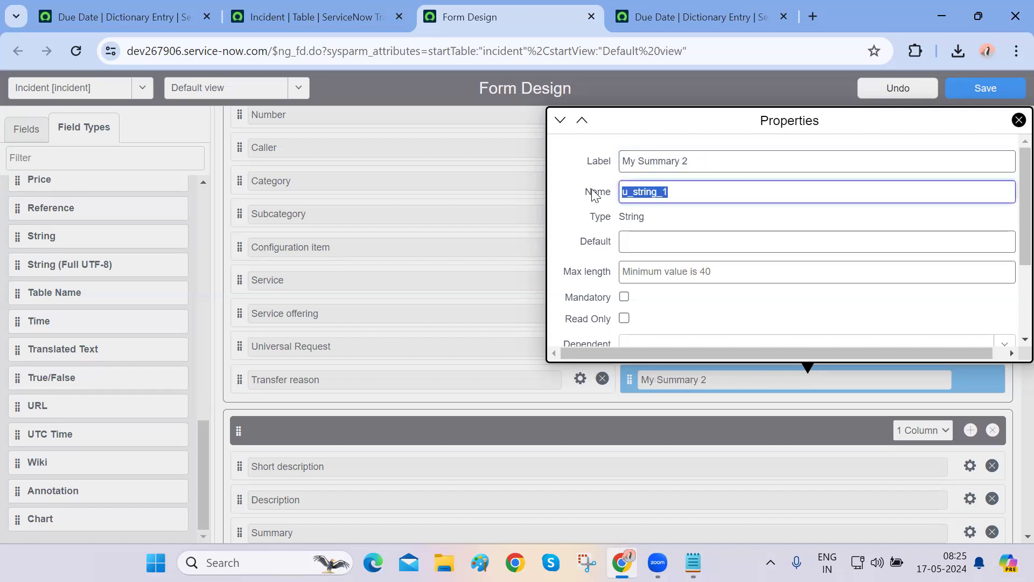
left_click(569, 215)
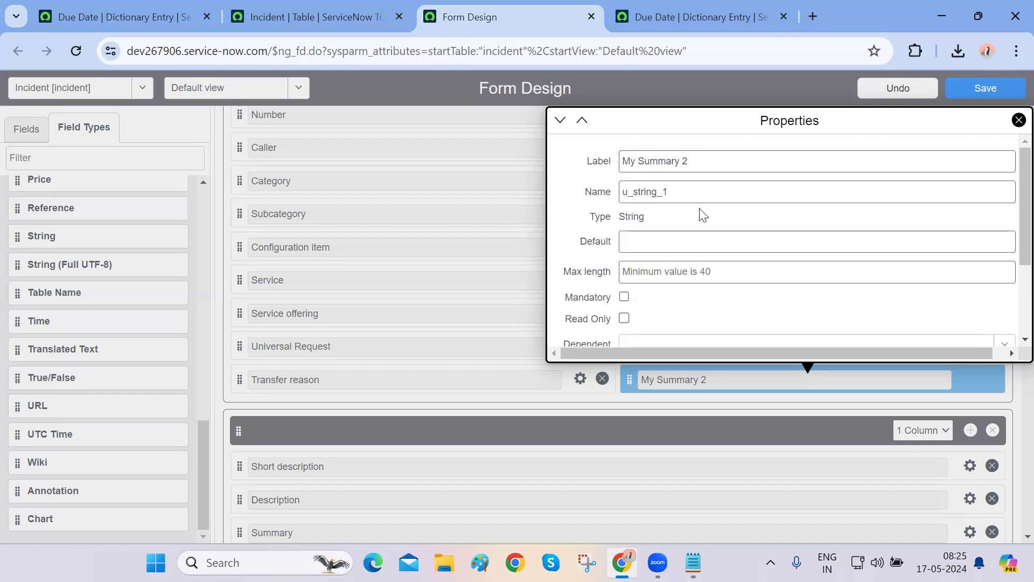
left_click(673, 196)
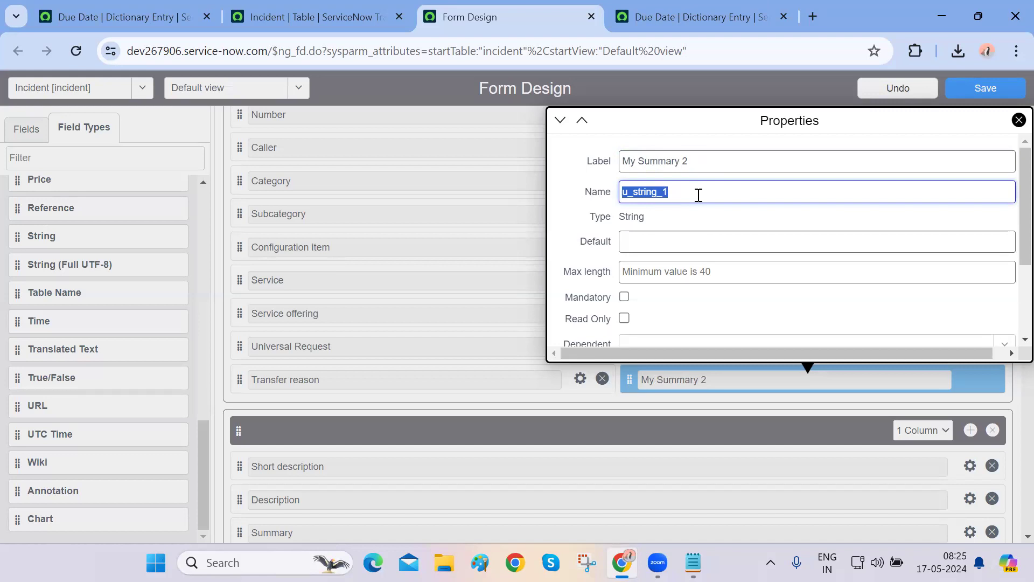
type("u_my")
key("BackSpace")
key("BackSpace")
key("BackSpace")
key("BackSpace")
Copy the label "My Summary 2" into the new String field's name.
triple_click(665, 161)
key("ctrl+c")
left_click(663, 193)
key("ctrl+v")
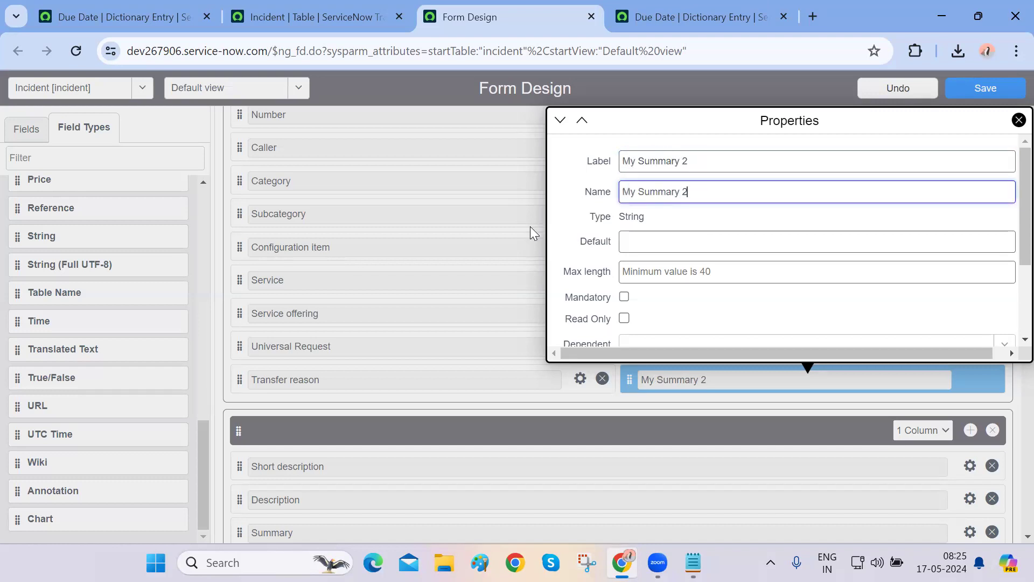
Set the new String field's name to u_MySummary2, removing the spaces and adding the u_ prefix.
left_click(567, 225)
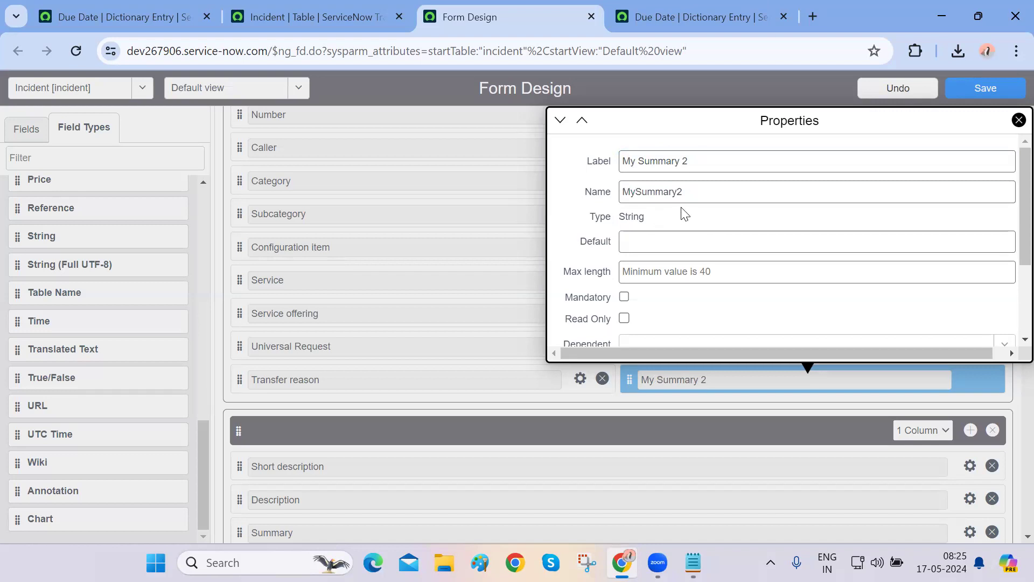
left_click(623, 192)
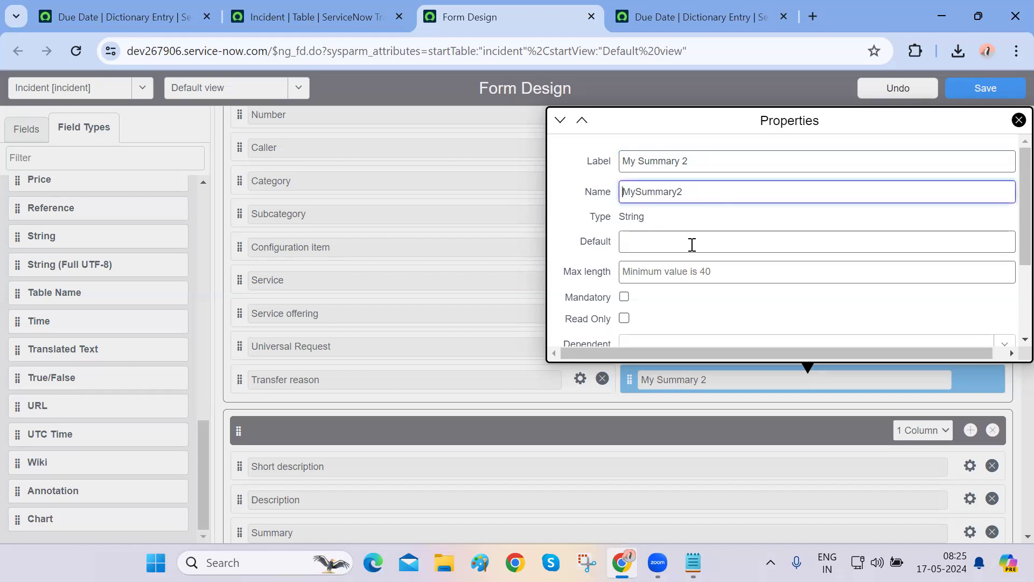
type("u_")
left_click(585, 229)
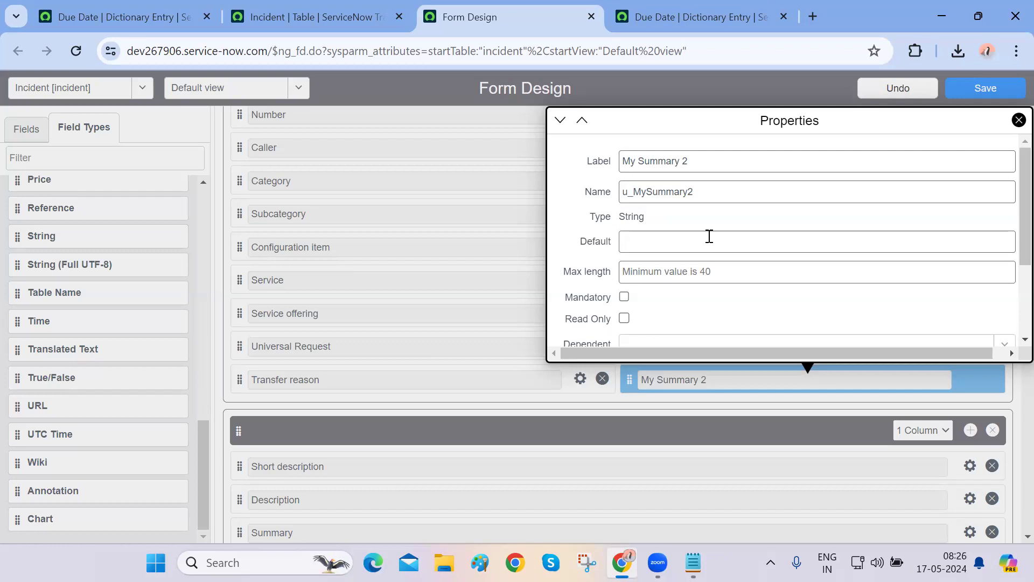
triple_click(653, 160)
left_click(620, 216)
Set the maximum length of the My Summary 2 field to 500.
left_click(664, 272)
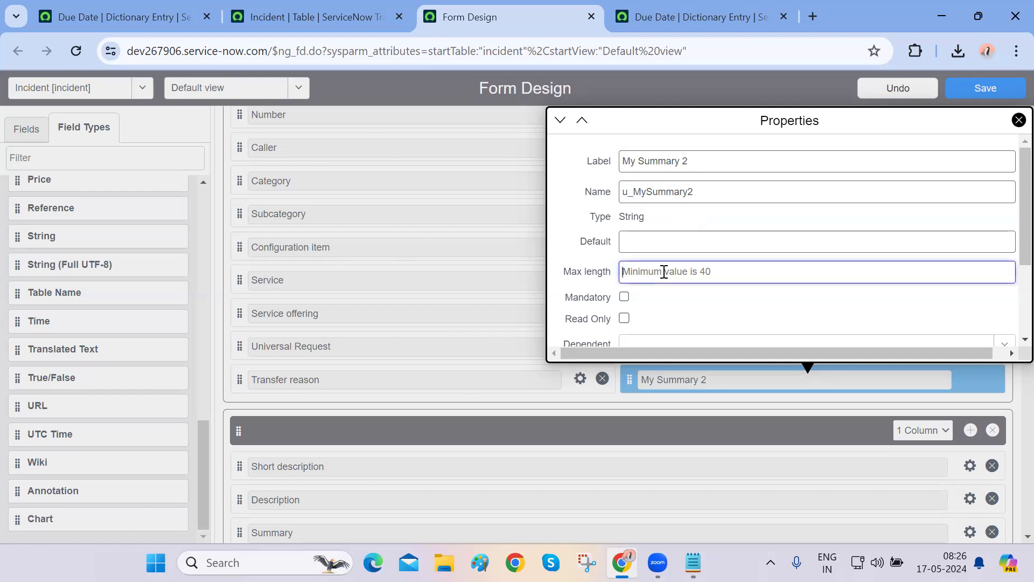
type("500")
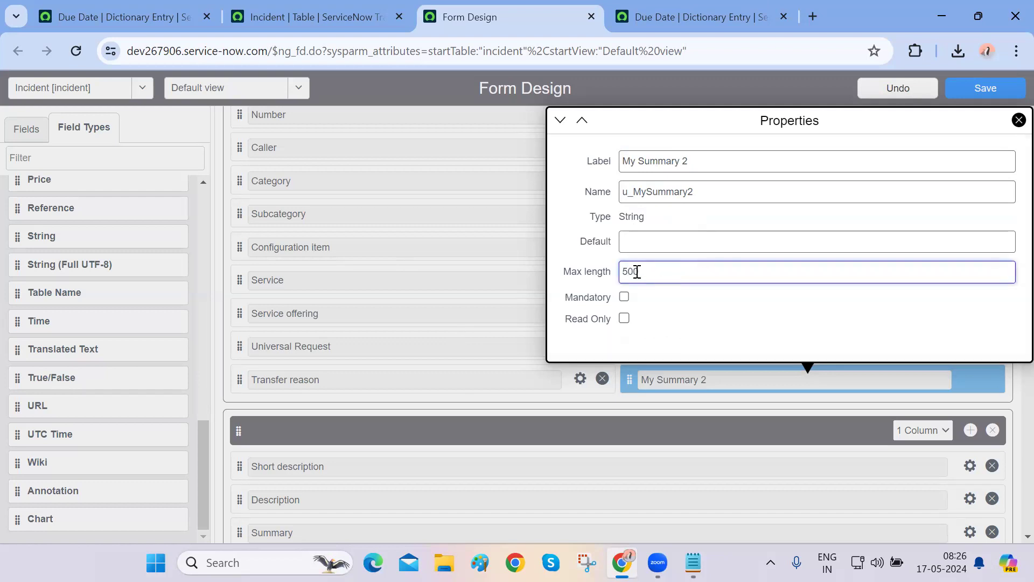
left_click(564, 243)
Make the My Summary 2 field mandatory rather than read-only, and save the Incident form design.
left_click(623, 297)
left_click(624, 319)
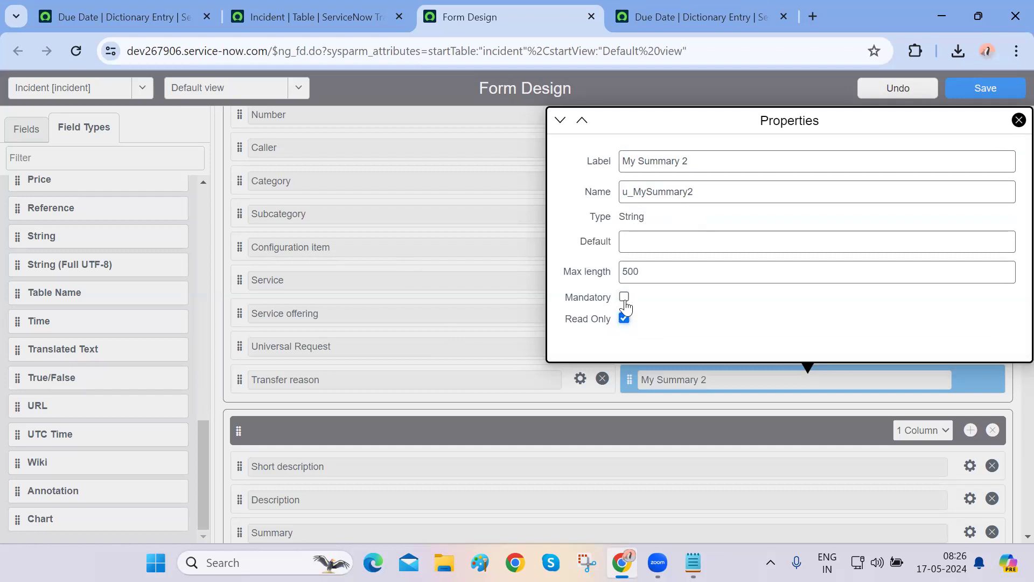
left_click(623, 297)
left_click(495, 299)
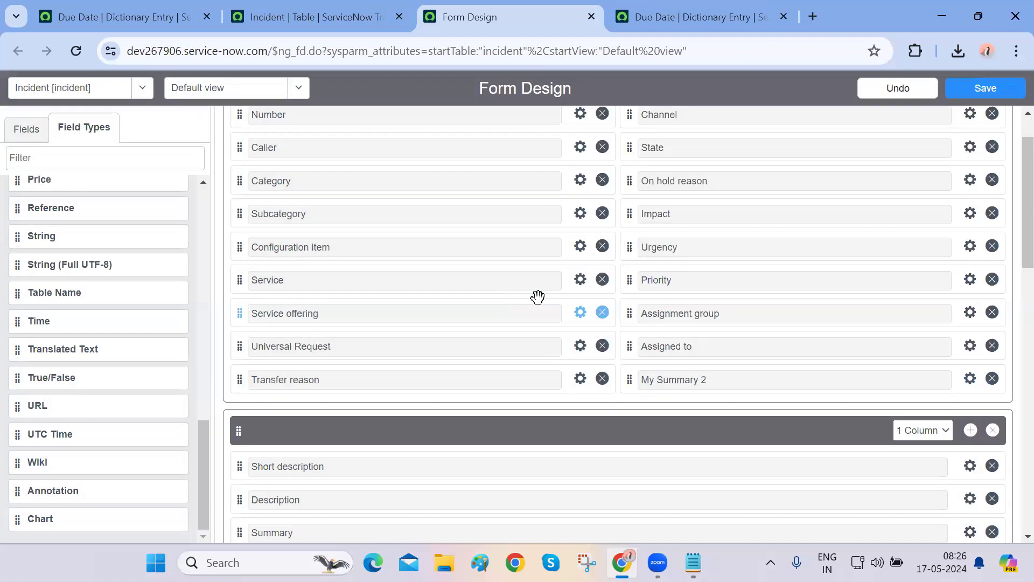
left_click(987, 90)
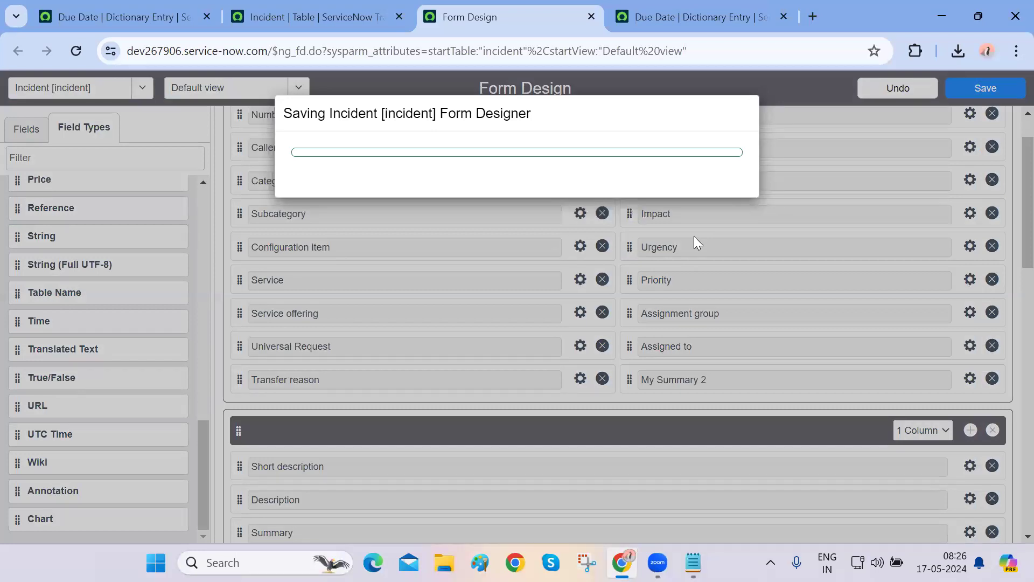
Go back from the Incident table definition to the incident record and locate the My Summary 2 field below Assigned to.
key("ctrl+shift+Tab")
key("ctrl+shift+Tab")
key("ctrl+Tab")
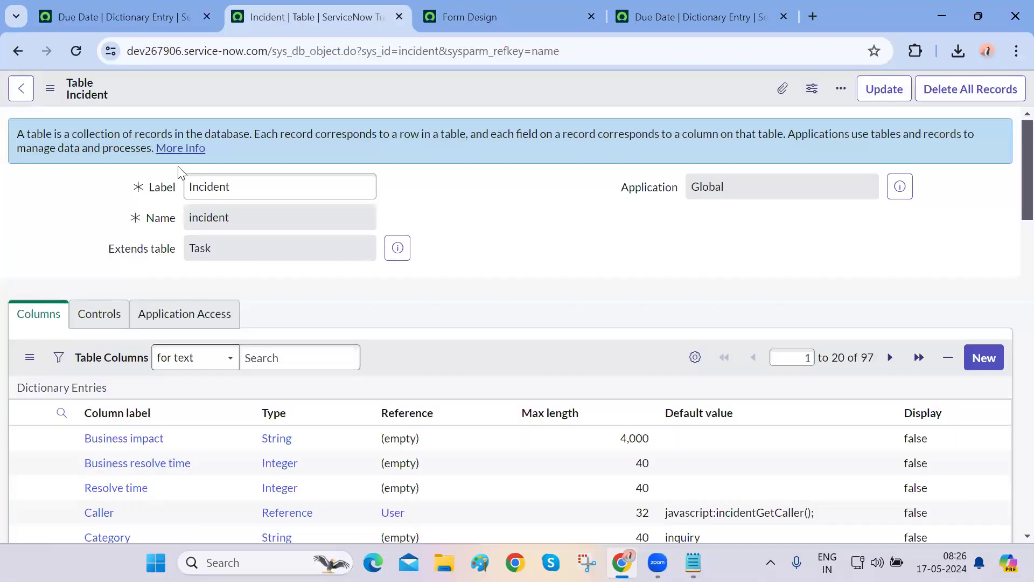
left_click(18, 52)
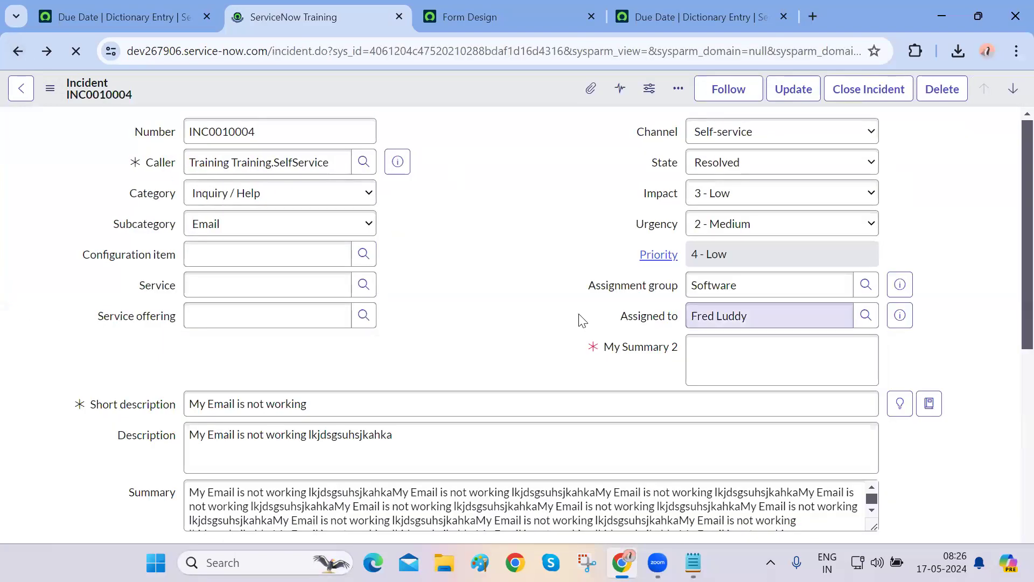
left_click_drag(606, 347, 654, 347)
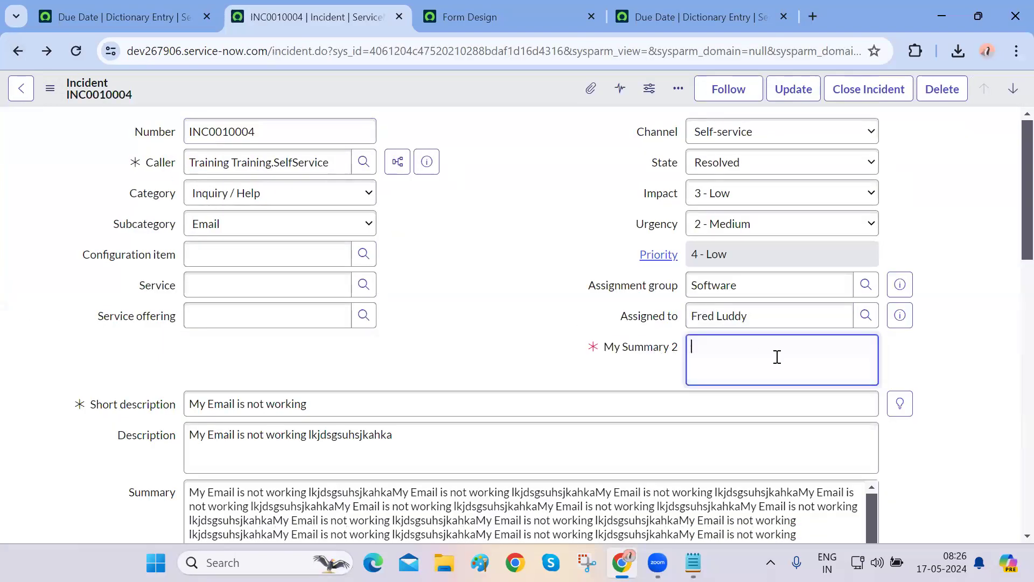
Copy the incident's Summary text into the My Summary 2 field and save the record.
triple_click(554, 492)
left_click(766, 374)
key("ctrl+v")
scroll(764, 371, "up", 20)
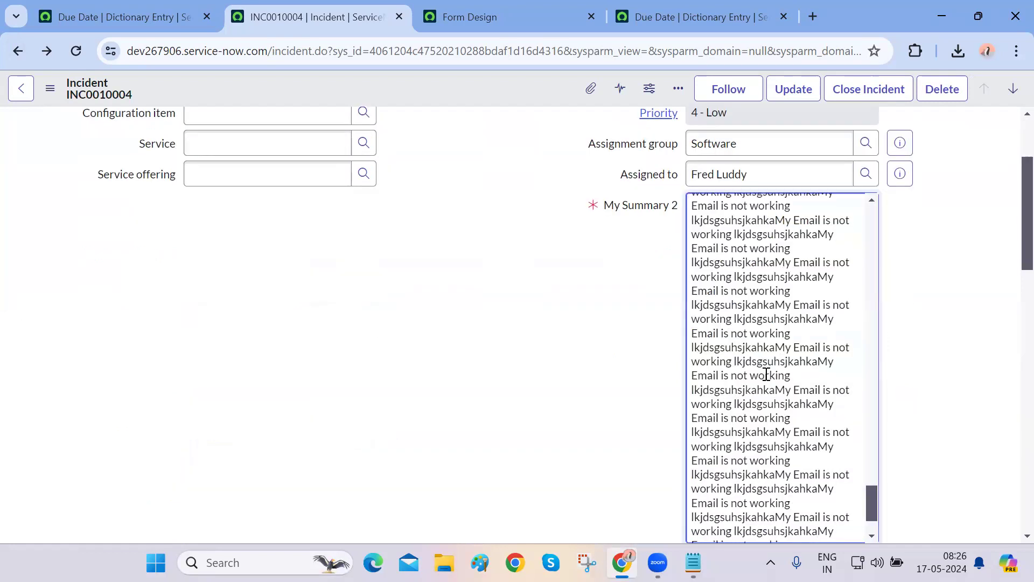
right_click(408, 86)
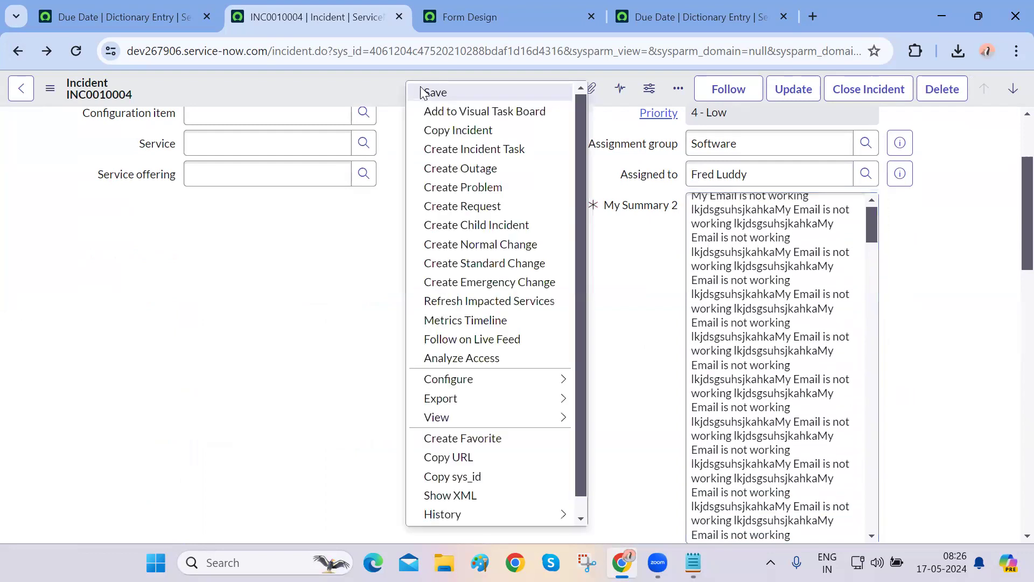
left_click(425, 92)
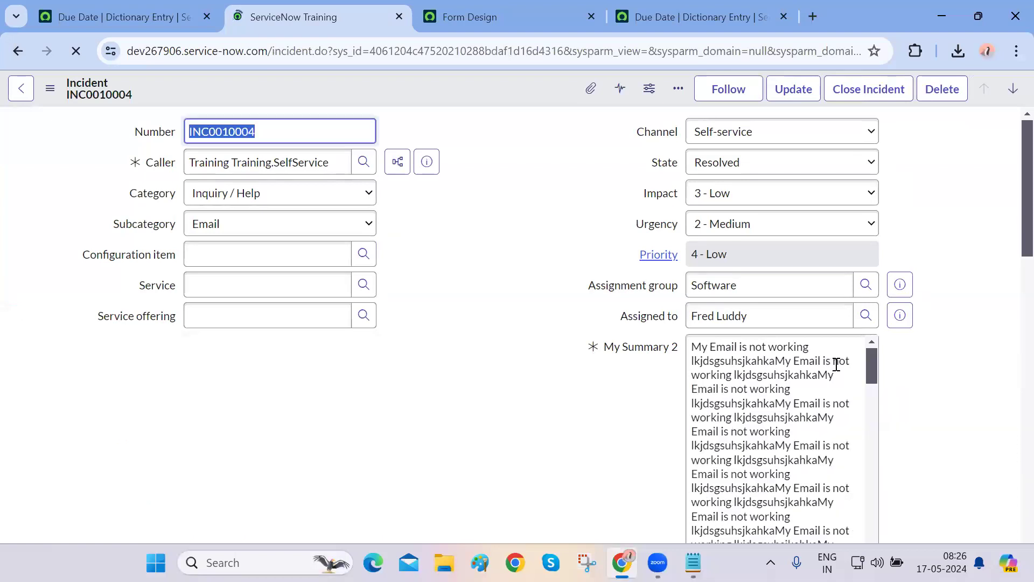
Review the saved text in My Summary 2 on the incident and compare the form with its Form Design layout.
scroll(558, 395, "down", 3)
left_click_drag(871, 201, 859, 143)
left_click(452, 288)
scroll(455, 290, "up", 3)
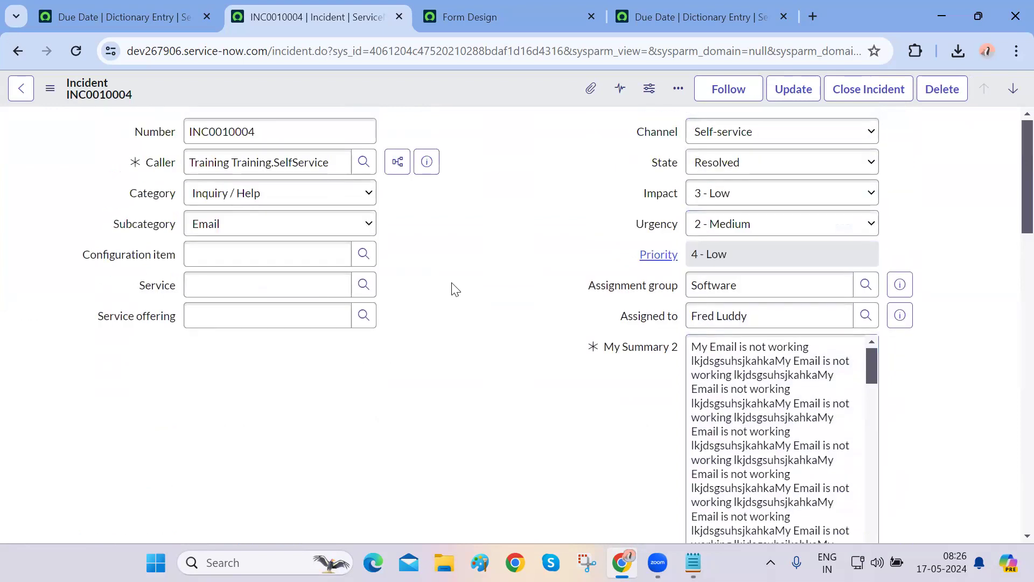
key("ctrl+Tab")
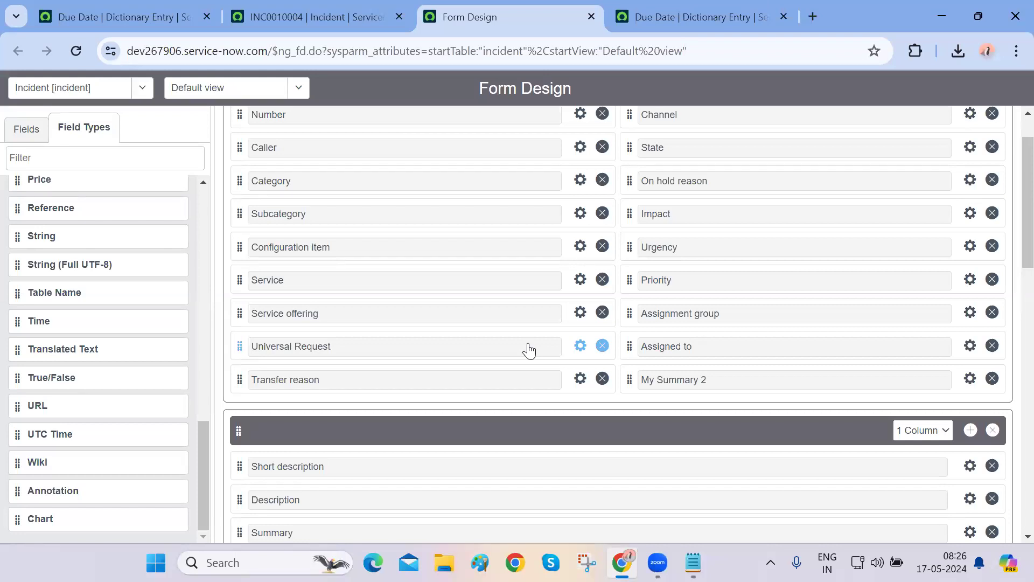
key("ctrl+shift+Tab")
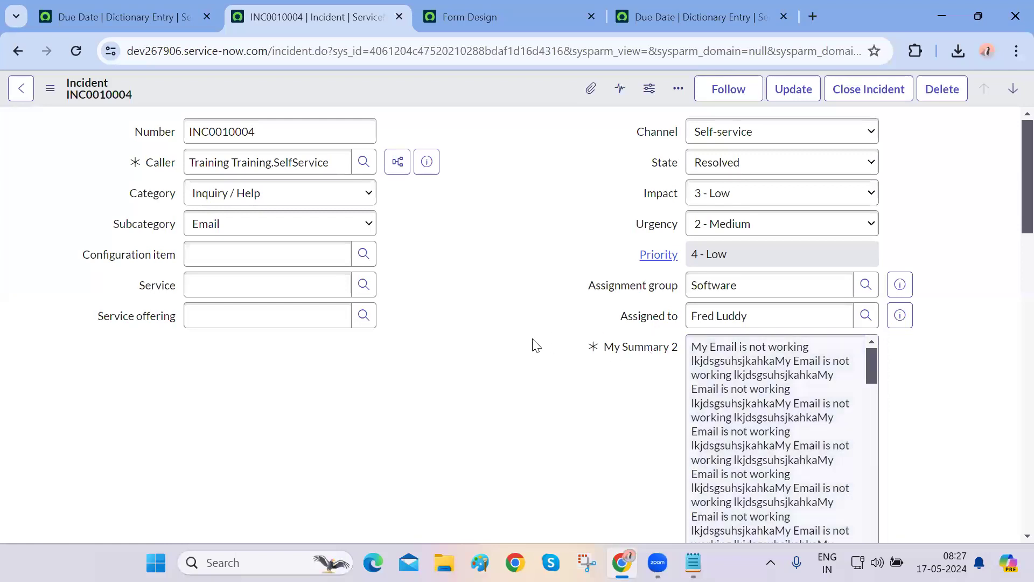
Clear the existing value from the incident's Caller field.
triple_click(335, 162)
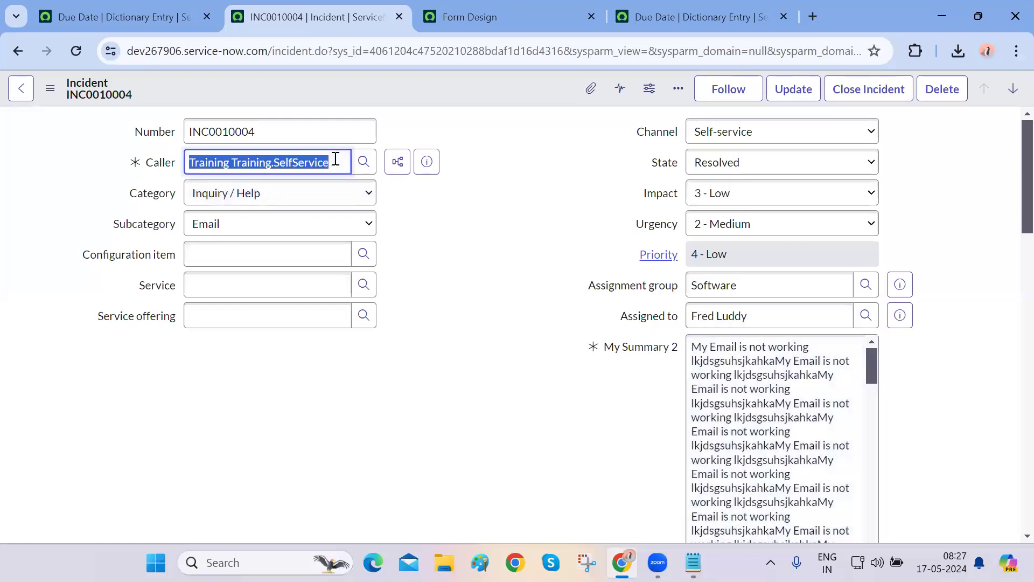
left_click(425, 431)
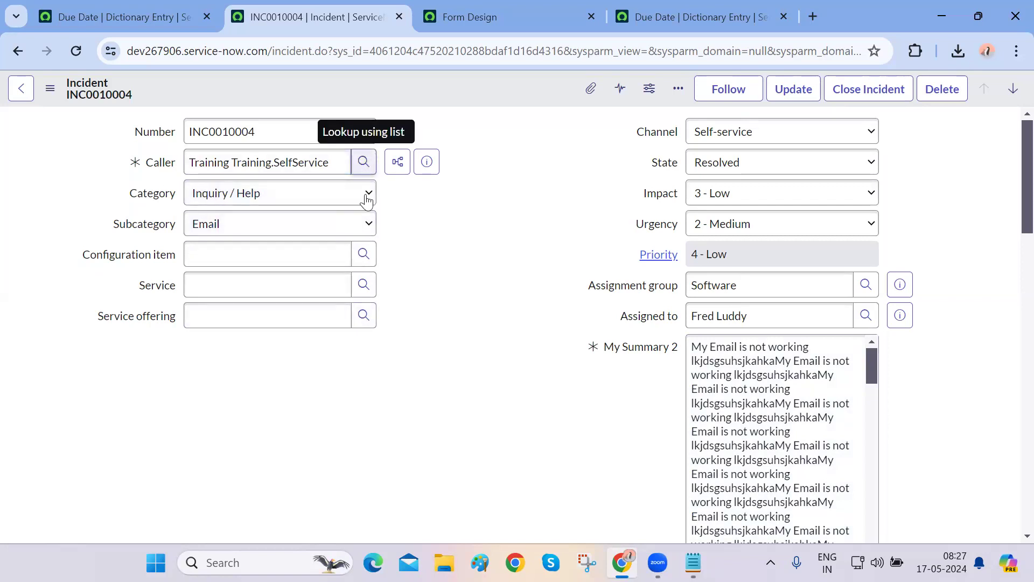
triple_click(330, 162)
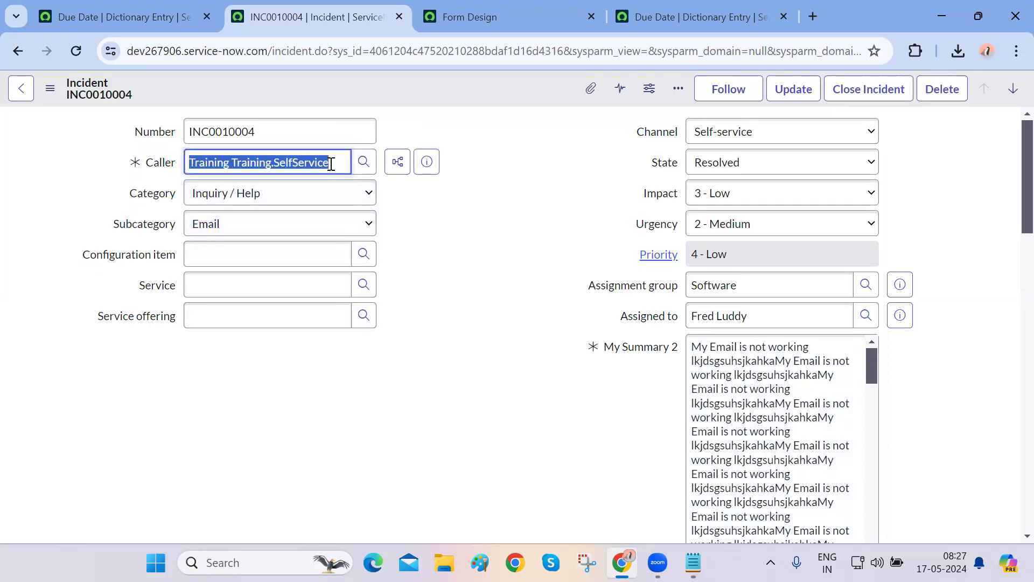
key("BackSpace")
left_click(366, 467)
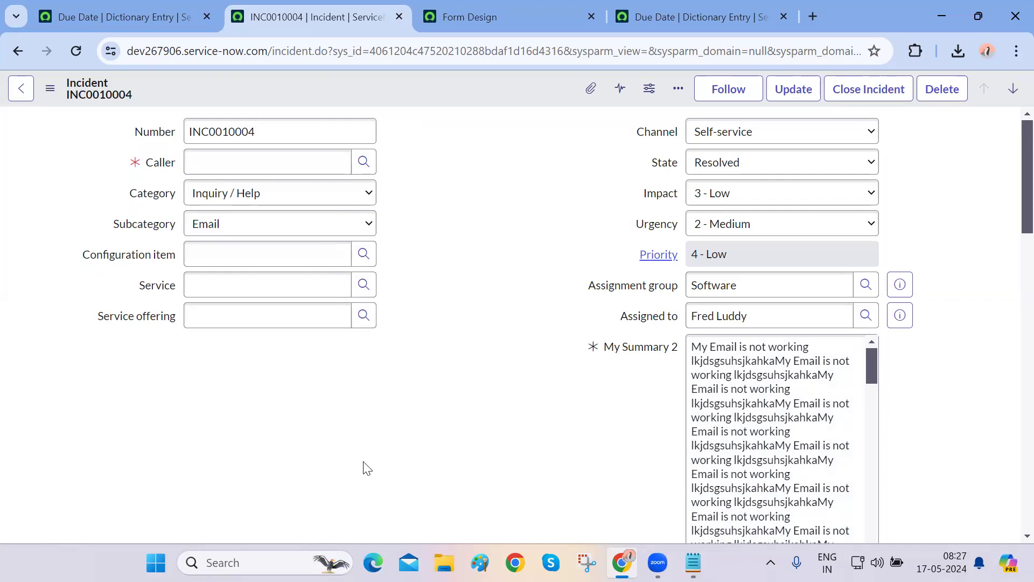
Show the dictionary information for the Caller field, examine its table, field name, type and reference table, and close it.
right_click(160, 167)
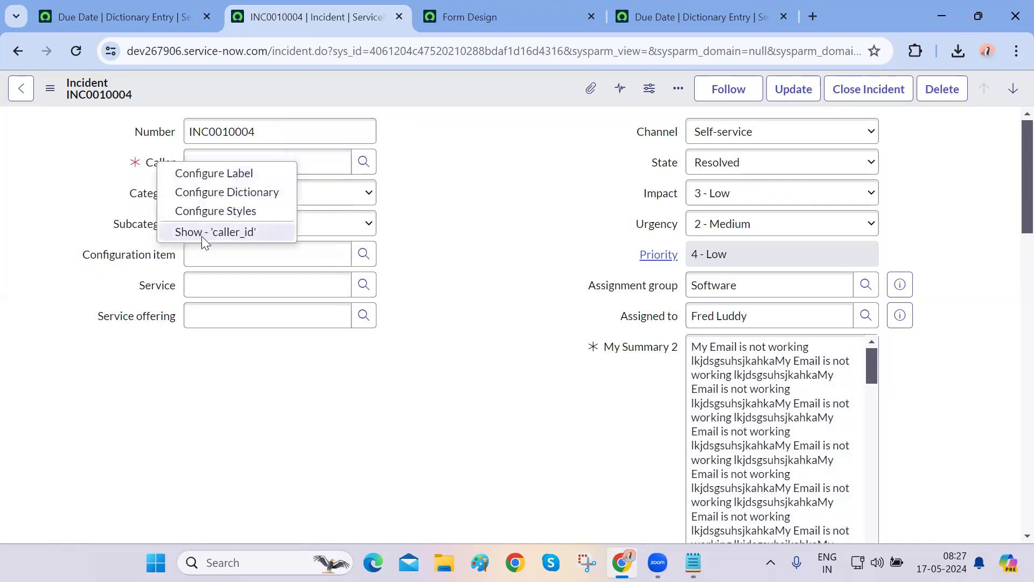
left_click(203, 237)
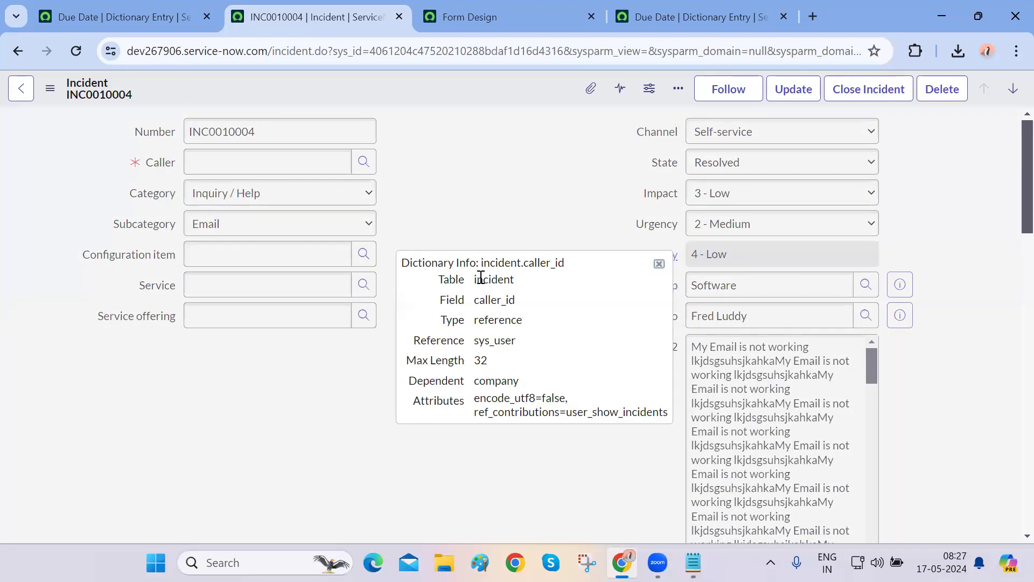
double_click(488, 283)
double_click(487, 302)
double_click(482, 322)
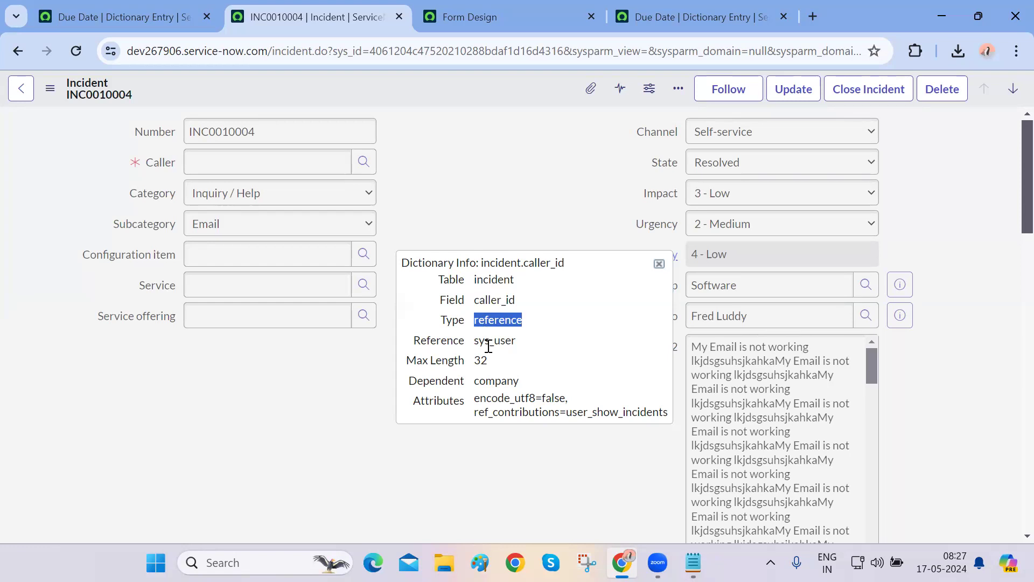
double_click(488, 342)
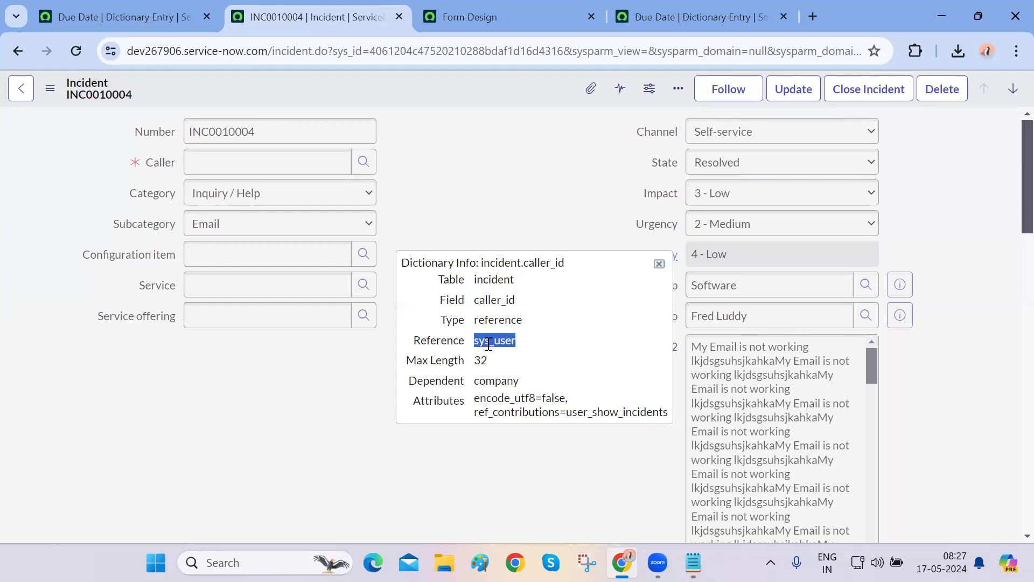
left_click(532, 349)
left_click(660, 264)
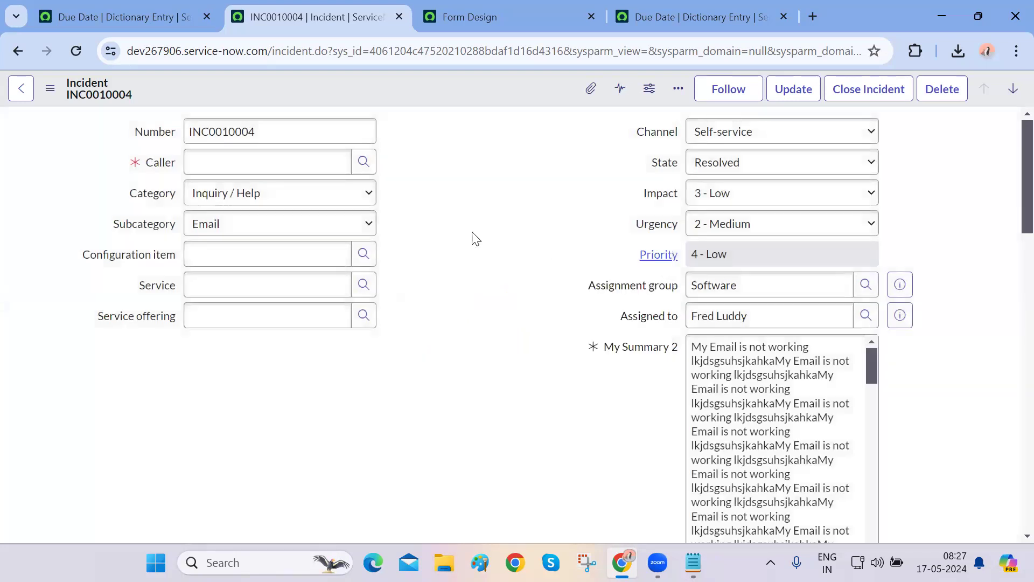
Open the Caller field's lookup list and examine its source table name and the available user records.
left_click(364, 161)
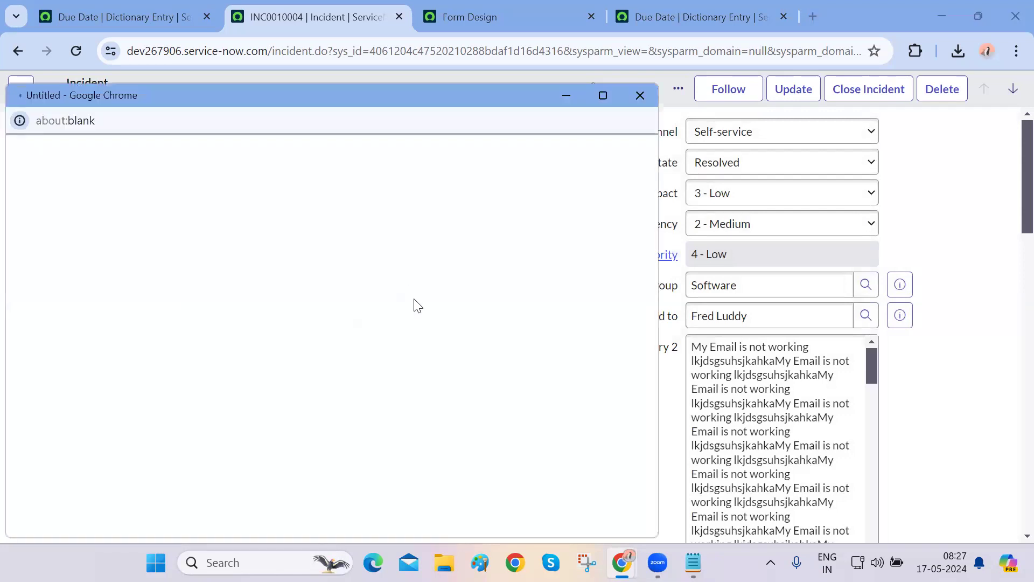
left_click(206, 121)
double_click(206, 122)
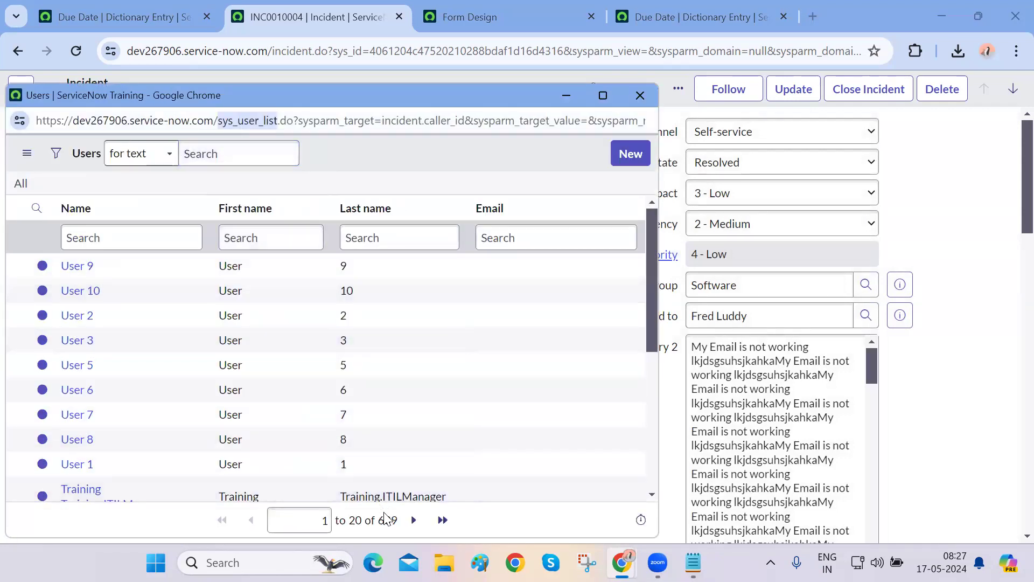
left_click(397, 524)
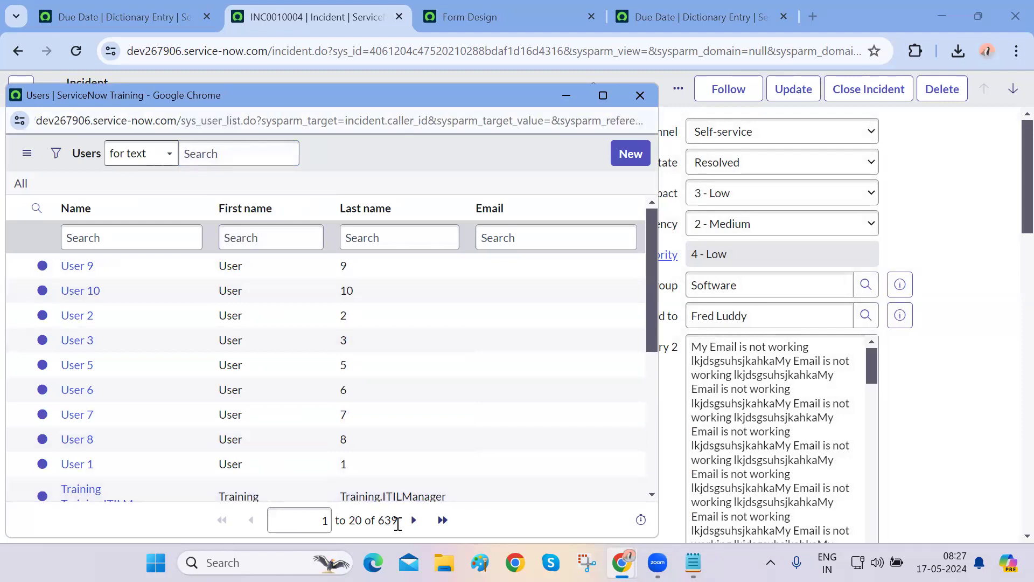
scroll(221, 408, "down", 5)
scroll(221, 408, "up", 5)
left_click_drag(288, 100, 597, 112)
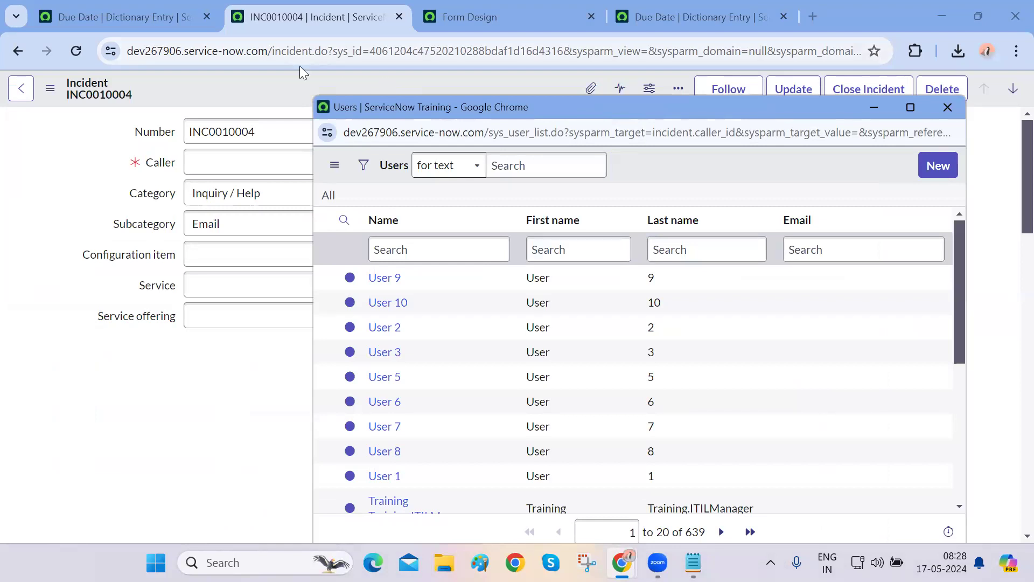
double_click(513, 139)
left_click(742, 173)
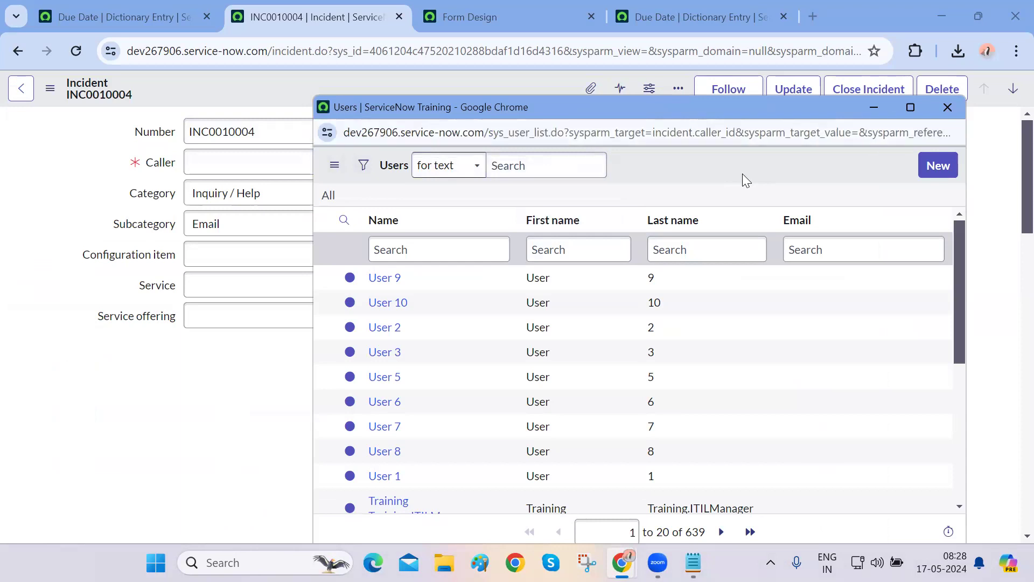
Choose User 5 from the user lookup list as the incident's caller.
scroll(528, 376, "down", 5)
scroll(529, 377, "up", 5)
left_click(384, 377)
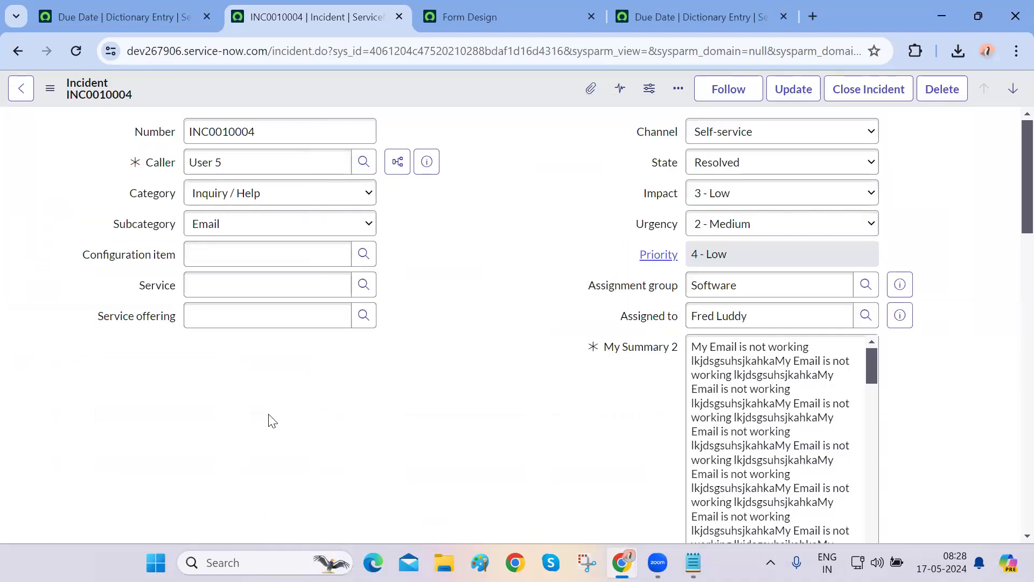
Preview the user record referenced by the Caller field and review its details.
left_click(426, 163)
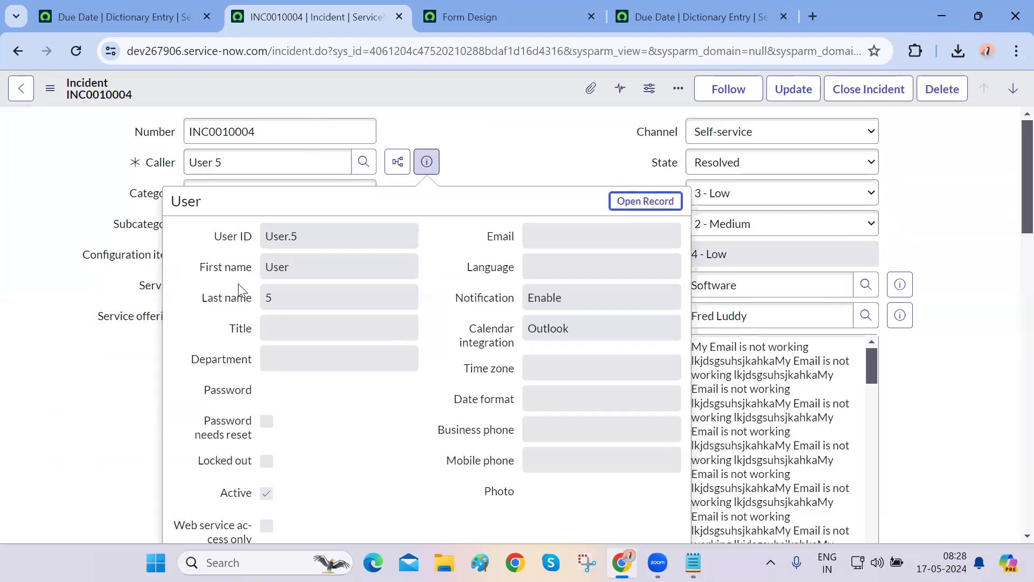
scroll(239, 291, "down", 3)
scroll(239, 291, "up", 3)
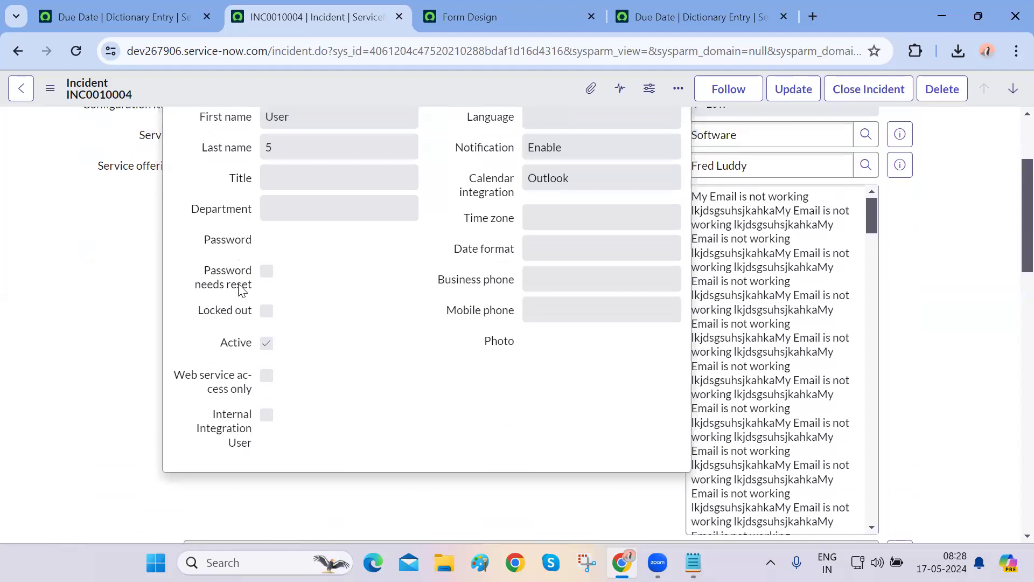
scroll(240, 290, "down", 3)
scroll(240, 293, "up", 3)
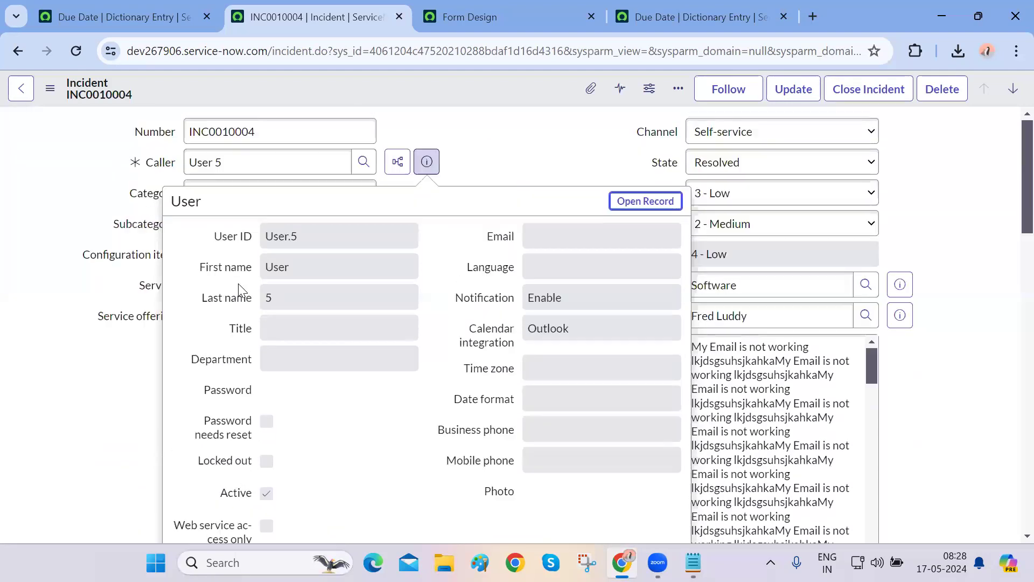
Review the fields in the caller's user record preview and close the preview.
left_click_drag(219, 237, 417, 429)
left_click(420, 431)
scroll(418, 431, "down", 3)
scroll(417, 431, "up", 3)
left_click(510, 160)
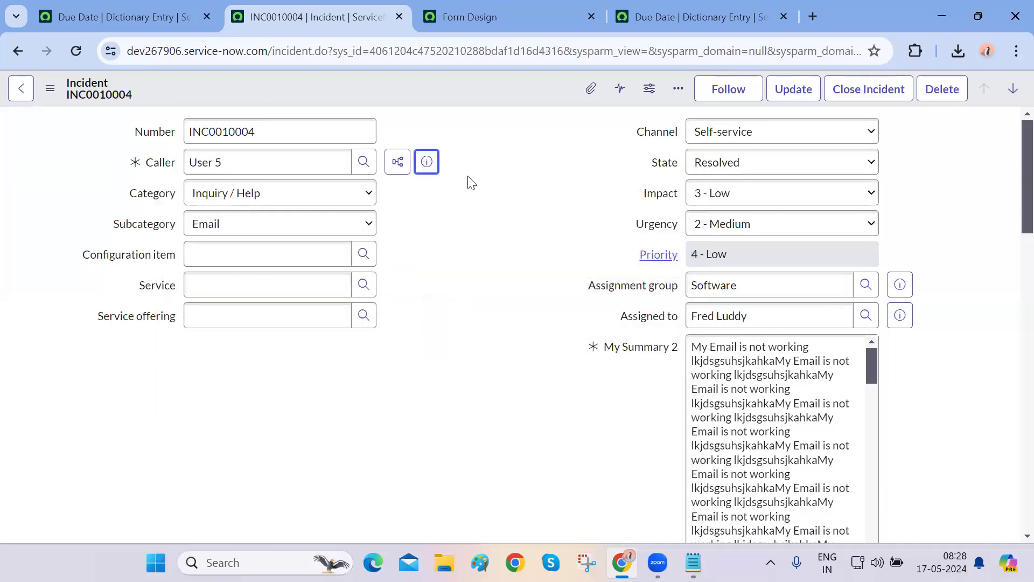
Clear the incident's Caller field and set the caller to System Administrator.
double_click(311, 162)
triple_click(311, 162)
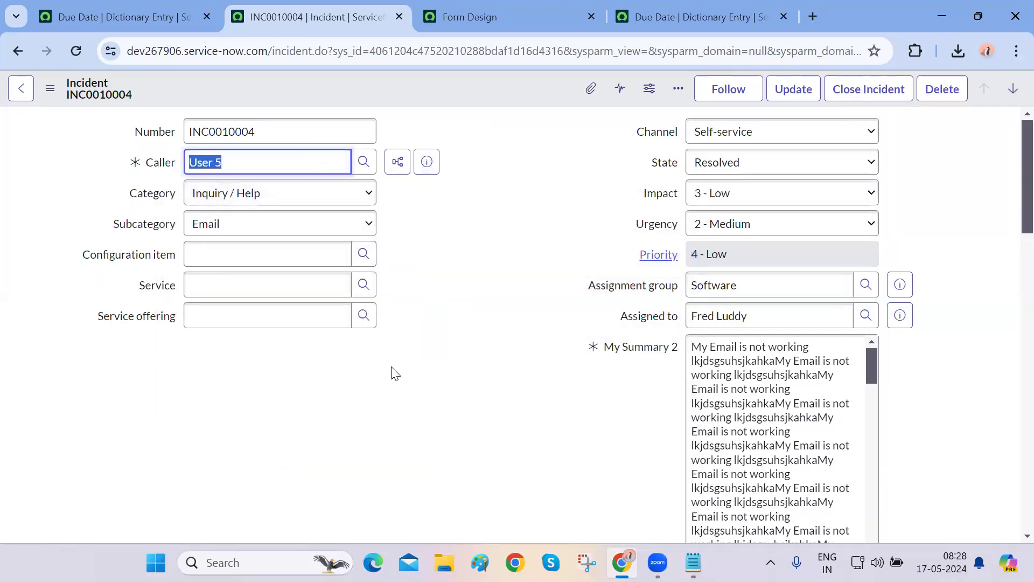
key("BackSpace")
left_click(444, 391)
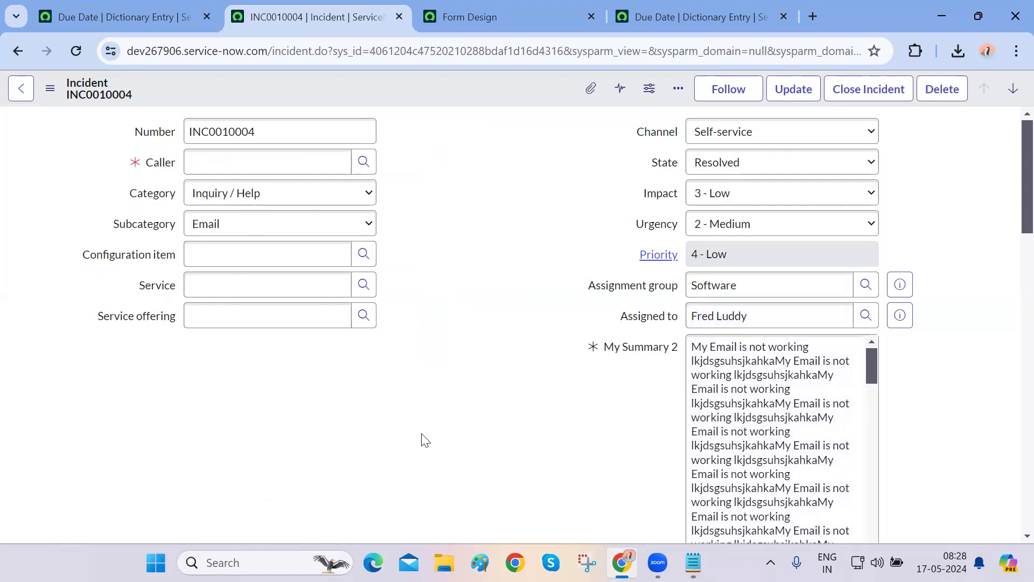
left_click(316, 166)
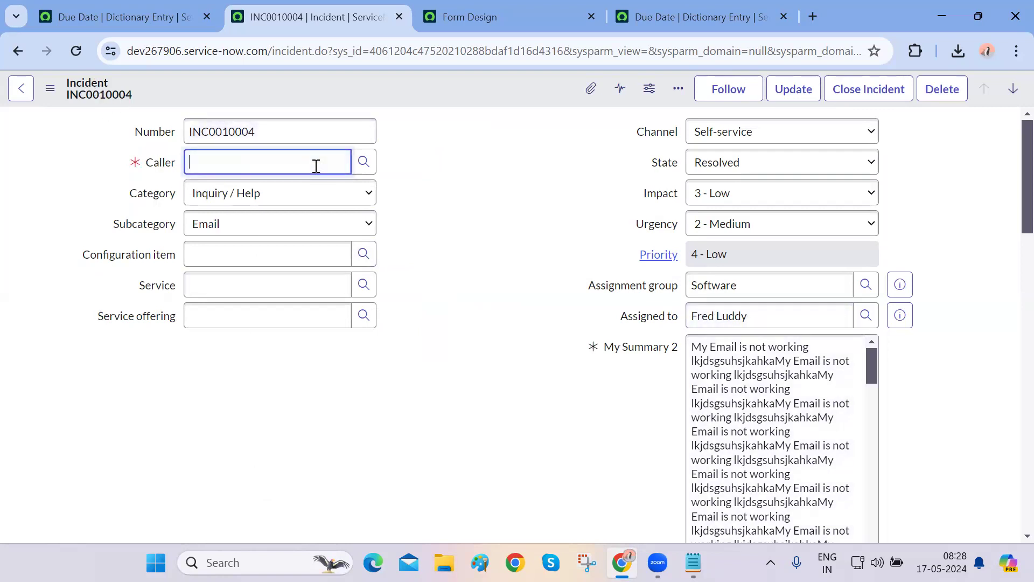
left_click(274, 210)
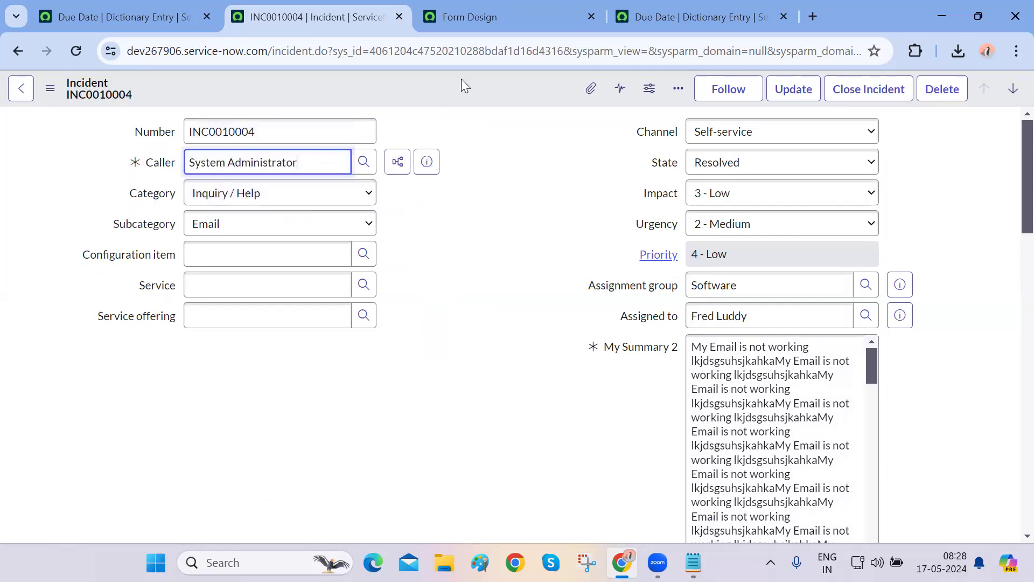
Save the incident with its new caller and look through the saved form.
right_click(464, 78)
left_click(487, 89)
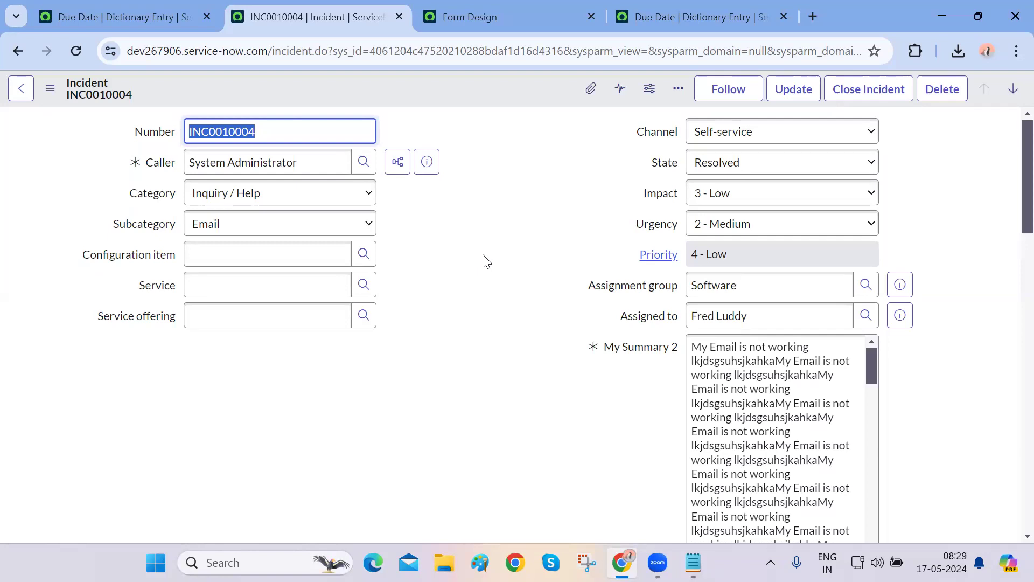
scroll(483, 255, "down", 15)
scroll(484, 256, "up", 5)
scroll(404, 325, "up", 10)
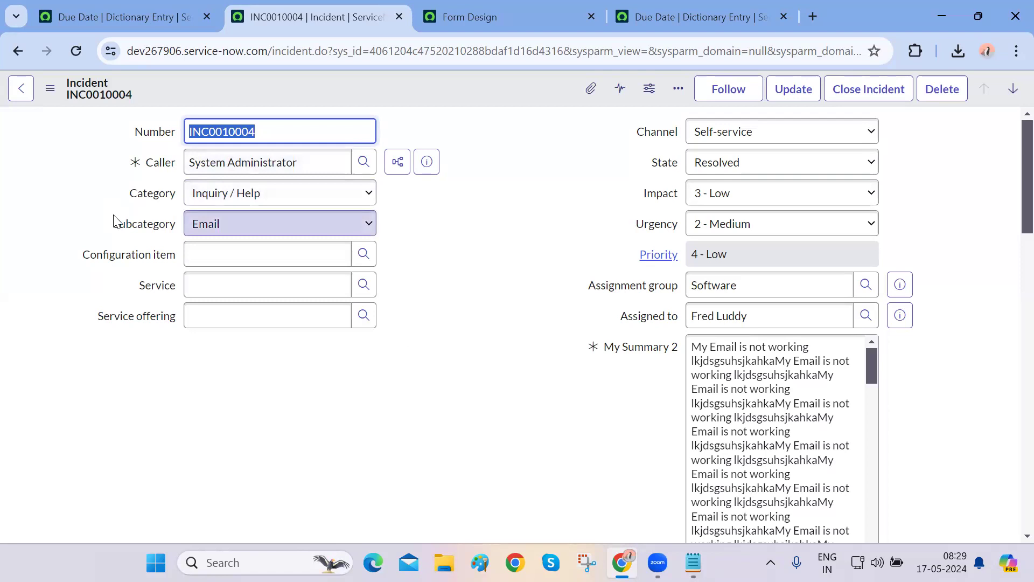
Switch to the Due Date dictionary entry page and open a new incident record from there.
key("ctrl+shift+Tab")
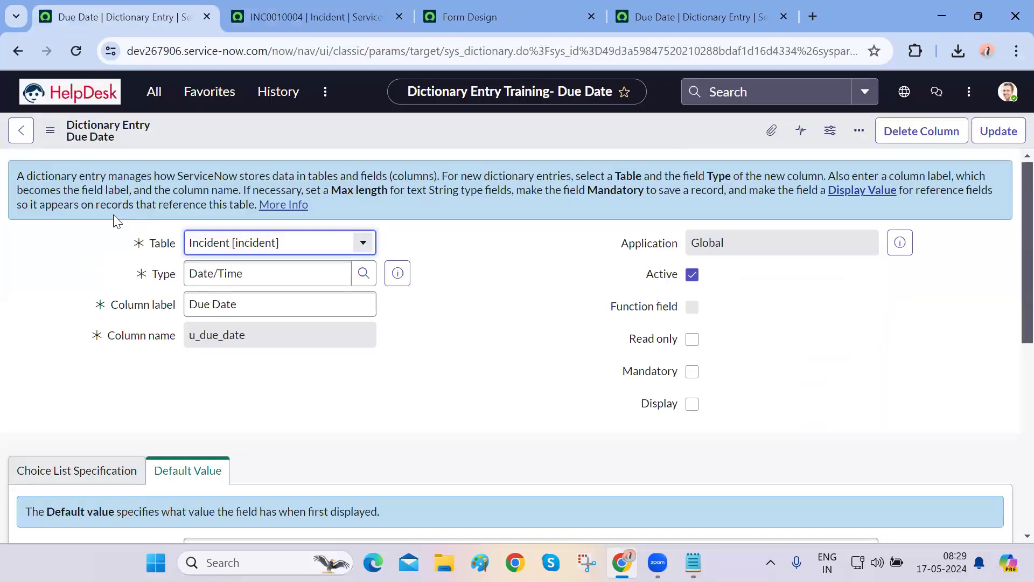
left_click(154, 95)
left_click(119, 257)
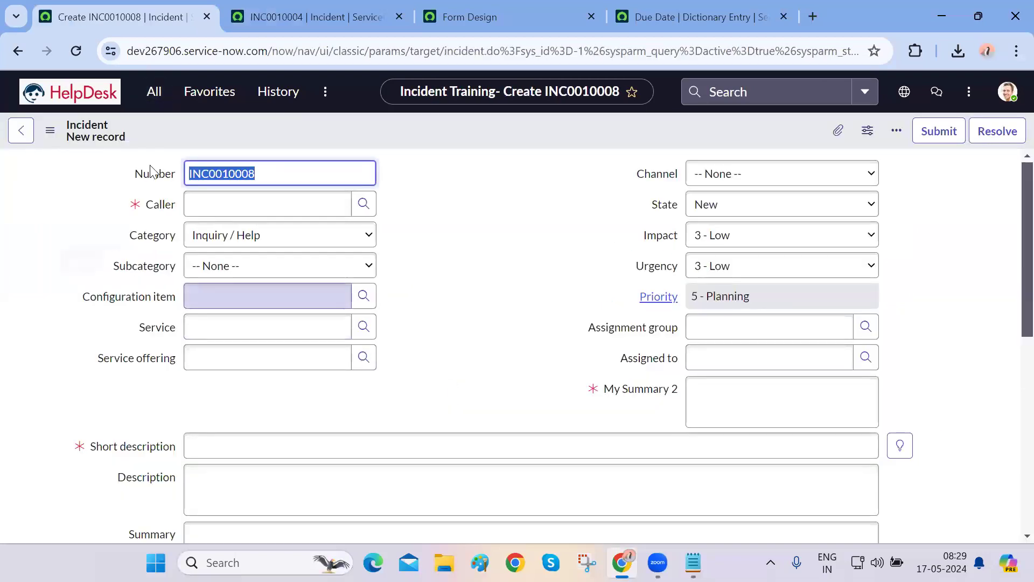
left_click(151, 94)
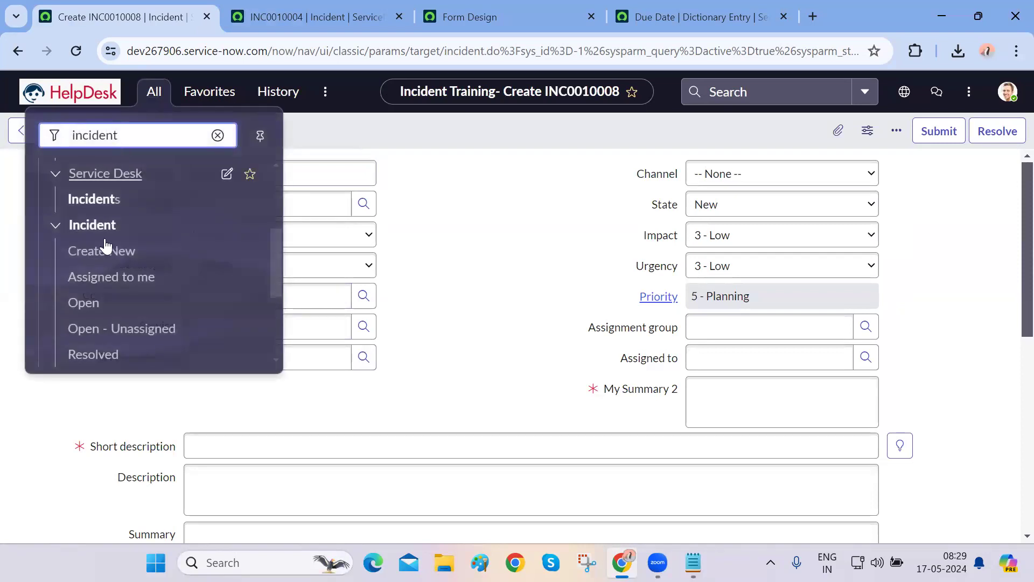
left_click(420, 338)
Enter "ds,dfhdsajkgsa" as My Summary 2, "saajdhajkajs" as the short description, and choose System Administrator as caller.
left_click(754, 404)
type("ds,dfhdsajkgsa")
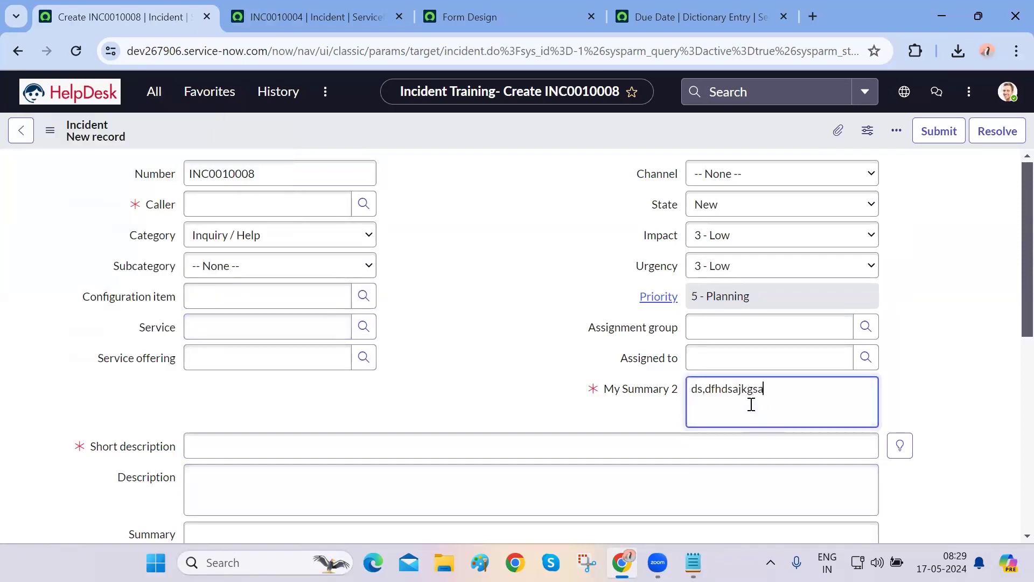
left_click(559, 446)
type("saajdhajkajs")
left_click(311, 204)
type("**")
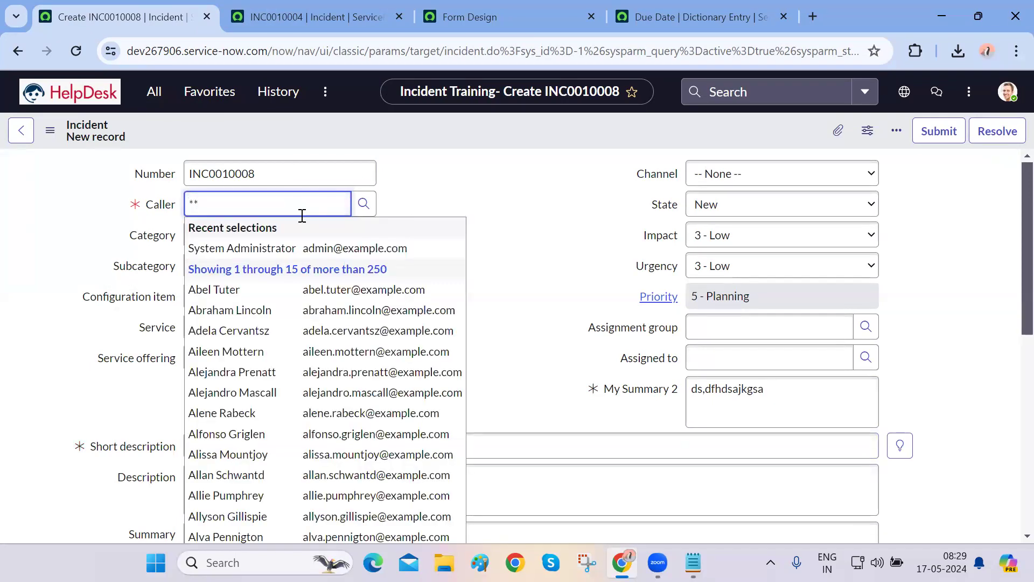
left_click(297, 248)
Enter "mnhgfrgh" as the description and "nhgfrhj" as the summary, and save the new incident.
scroll(481, 361, "down", 3)
left_click(411, 349)
type("mnhgfrgh")
left_click(378, 390)
type("nhgfrhj")
scroll(378, 390, "up", 3)
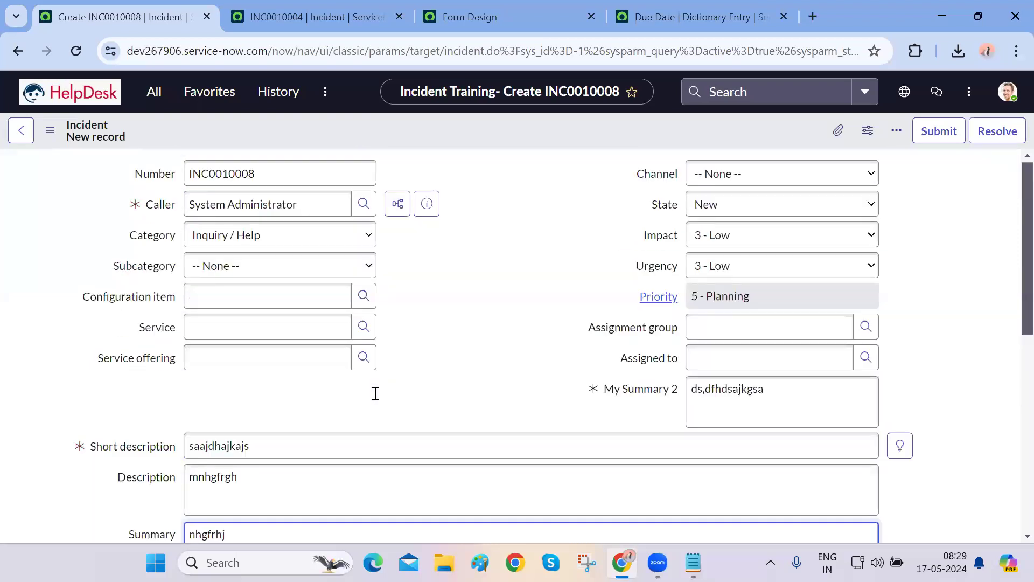
right_click(505, 129)
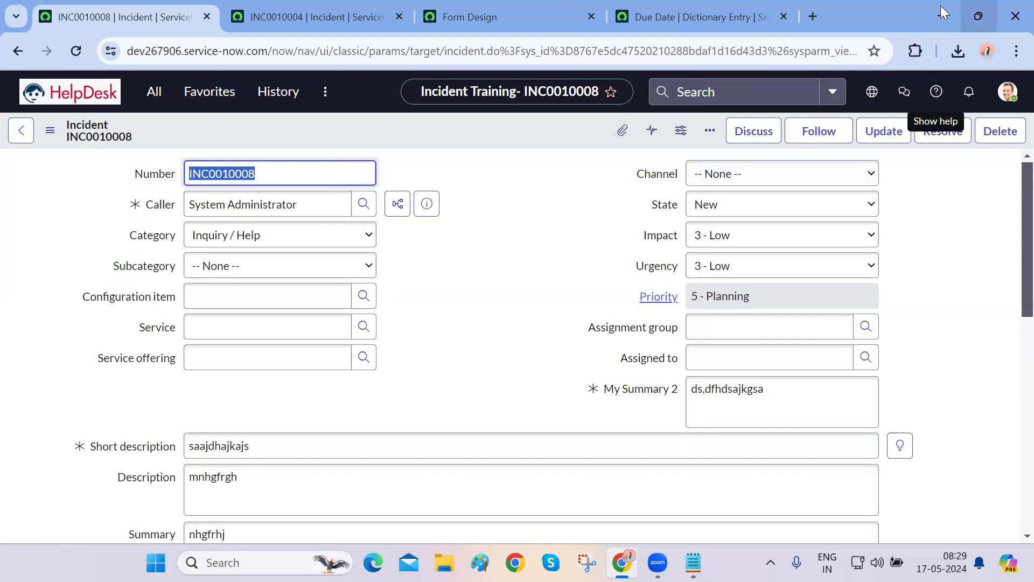
left_click(978, 16)
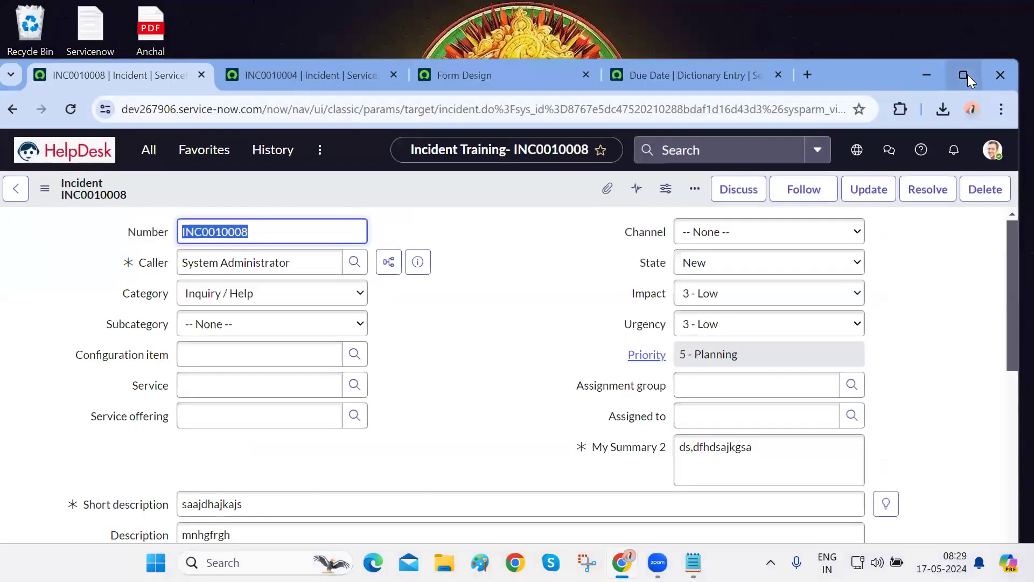
left_click(968, 74)
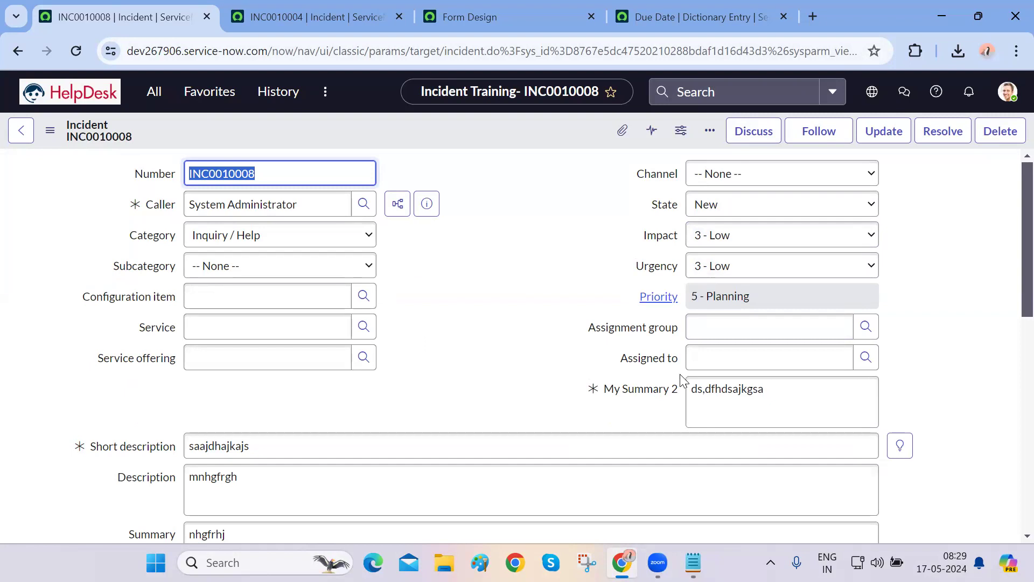
List all incidents, go to the last page and open the existing incident INC0000003.
left_click(155, 94)
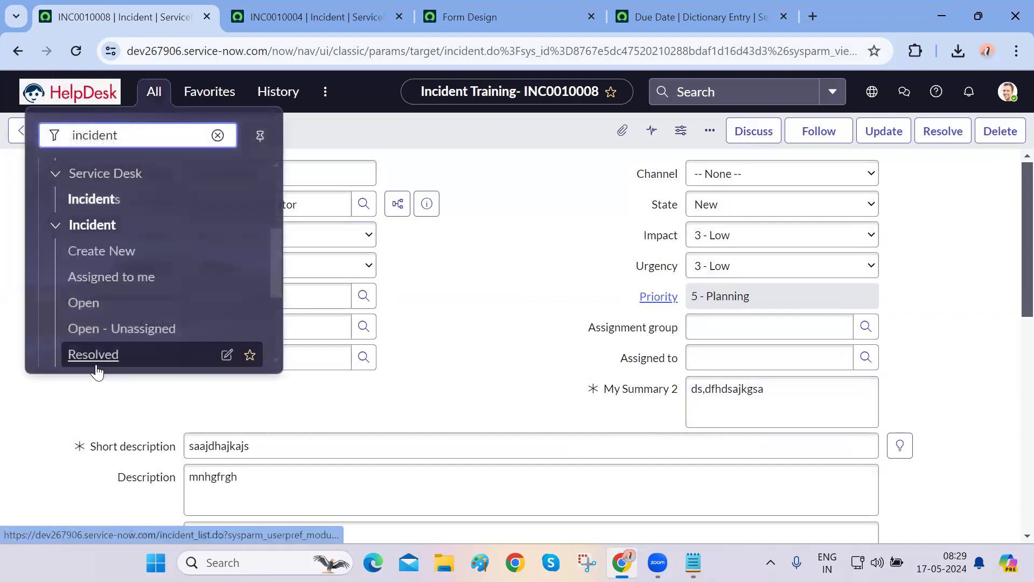
scroll(92, 350, "down", 3)
left_click(80, 258)
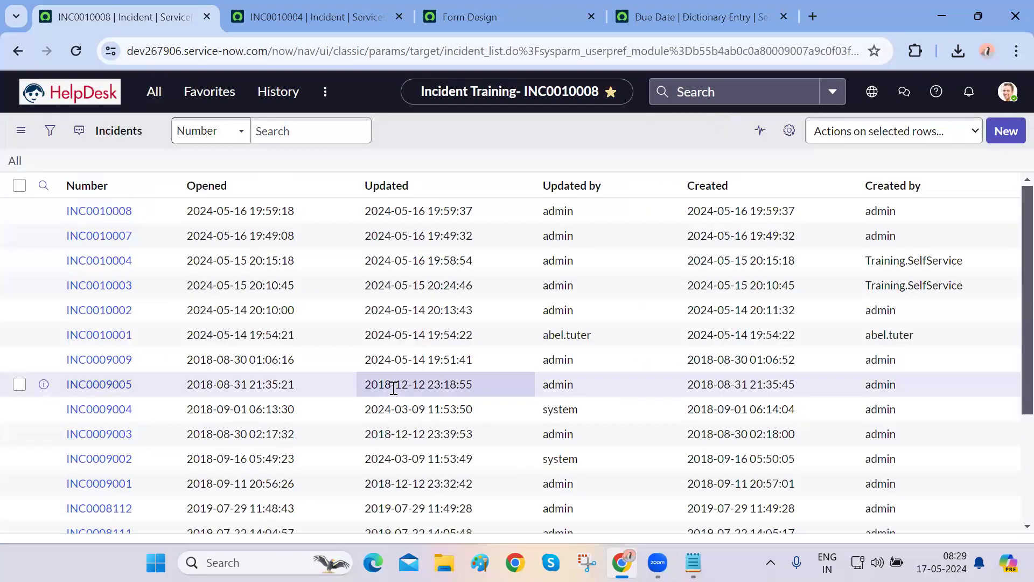
scroll(396, 385, "down", 5)
left_click(623, 527)
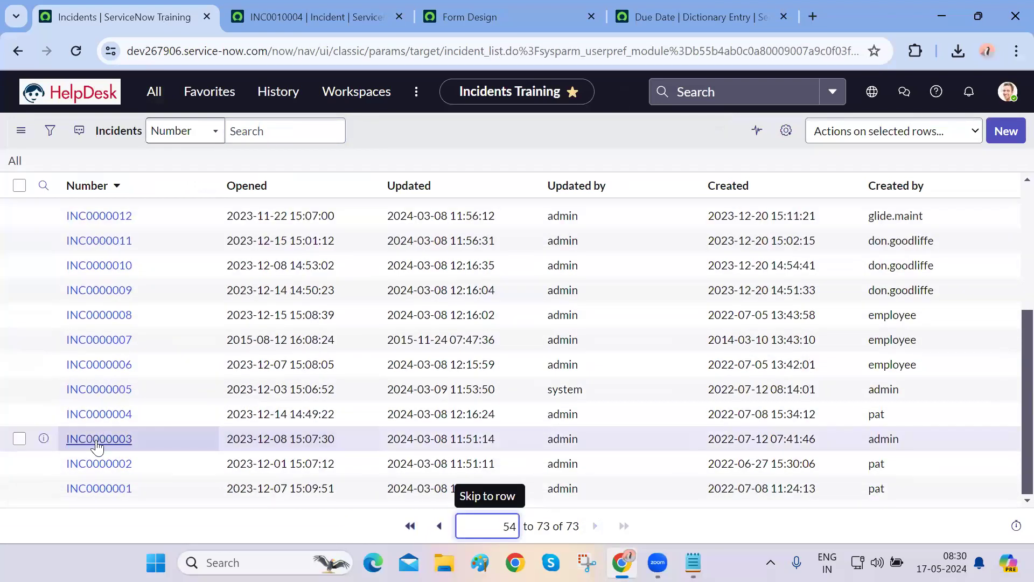
left_click(97, 447)
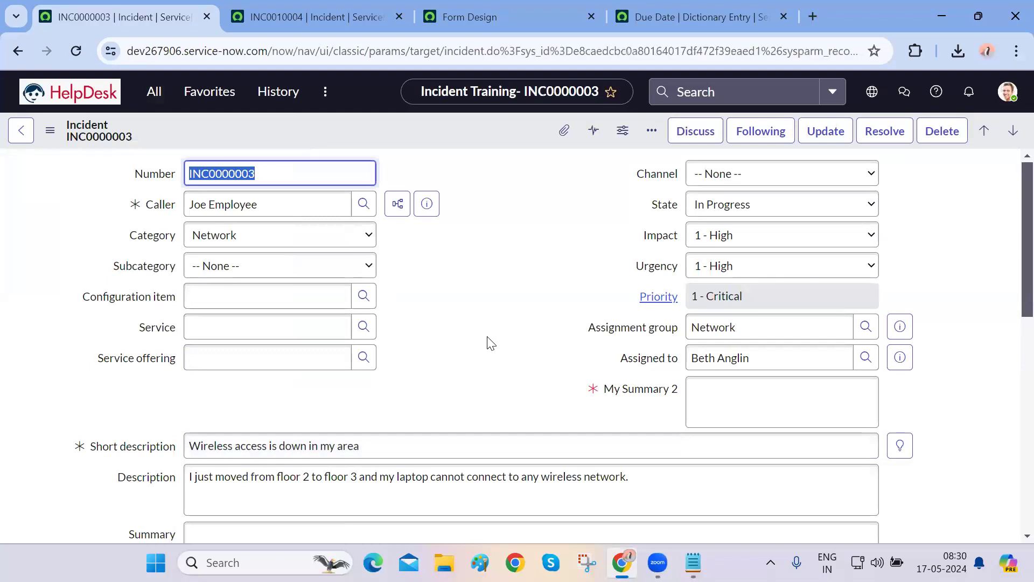
Examine the My Summary 2 and Summary fields on the existing incident INC0000003.
left_click(767, 390)
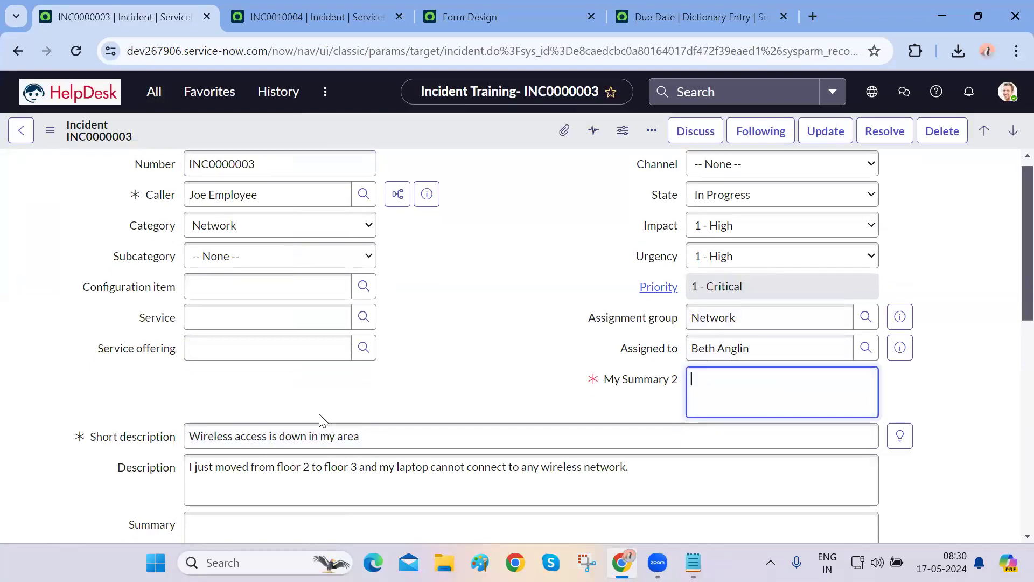
scroll(322, 420, "down", 4)
left_click(278, 361)
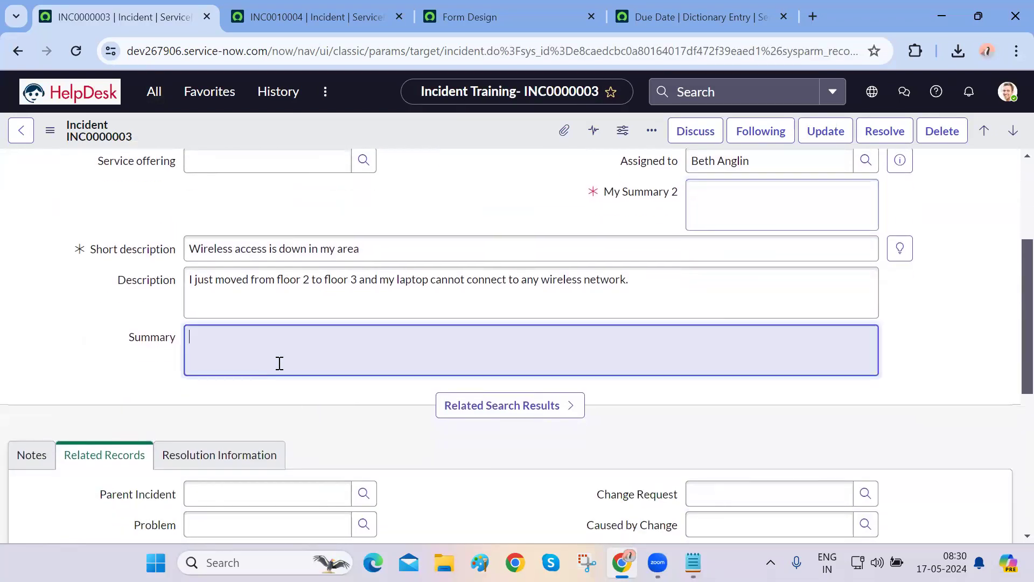
scroll(279, 363, "up", 4)
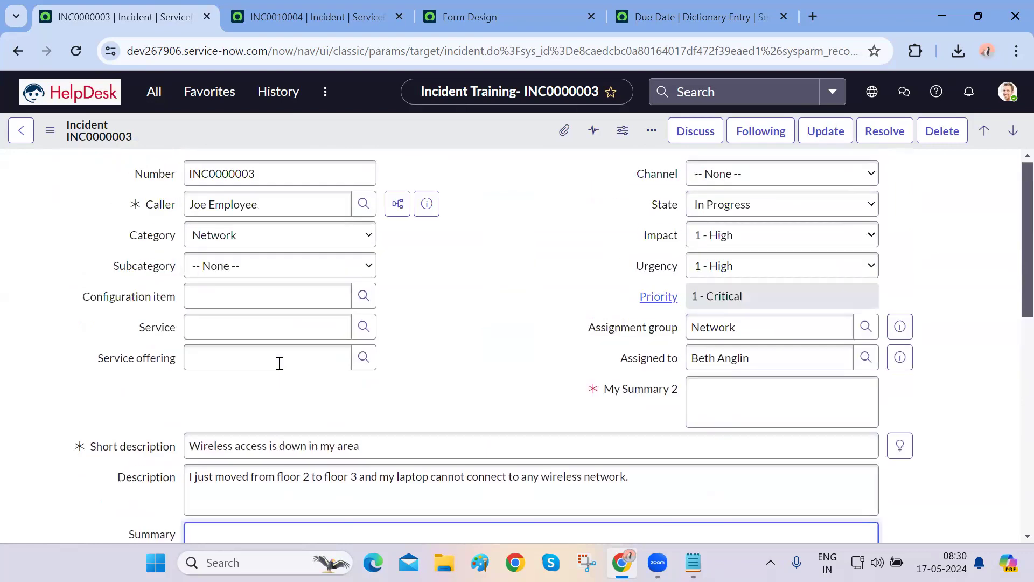
left_click(481, 387)
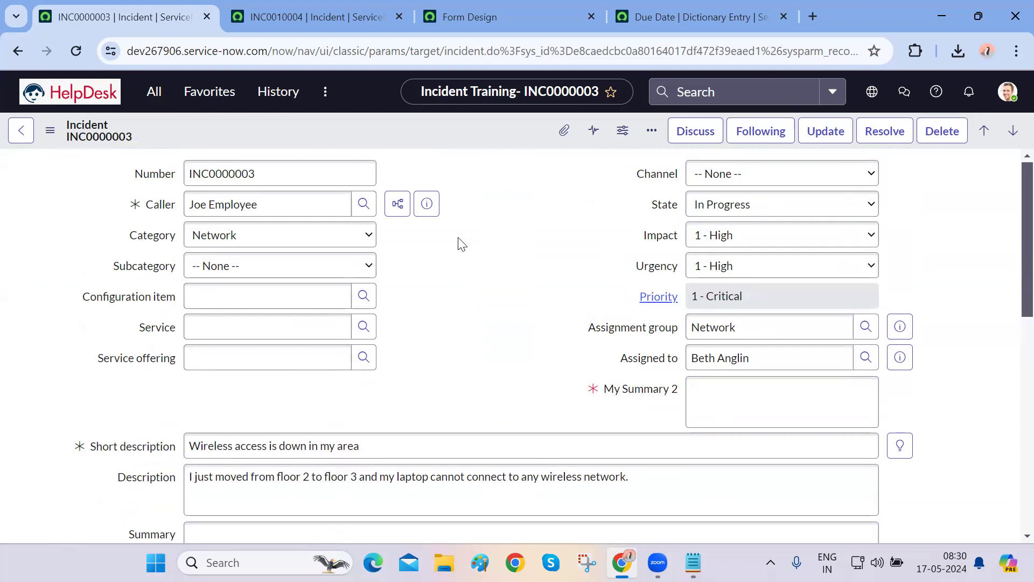
Enter "jkhgfdefghj" as the incident's Summary and try to save it with My Summary 2 left empty.
scroll(342, 419, "down", 1)
scroll(342, 418, "down", 2)
left_click(342, 411)
type("jkhgfdefghj")
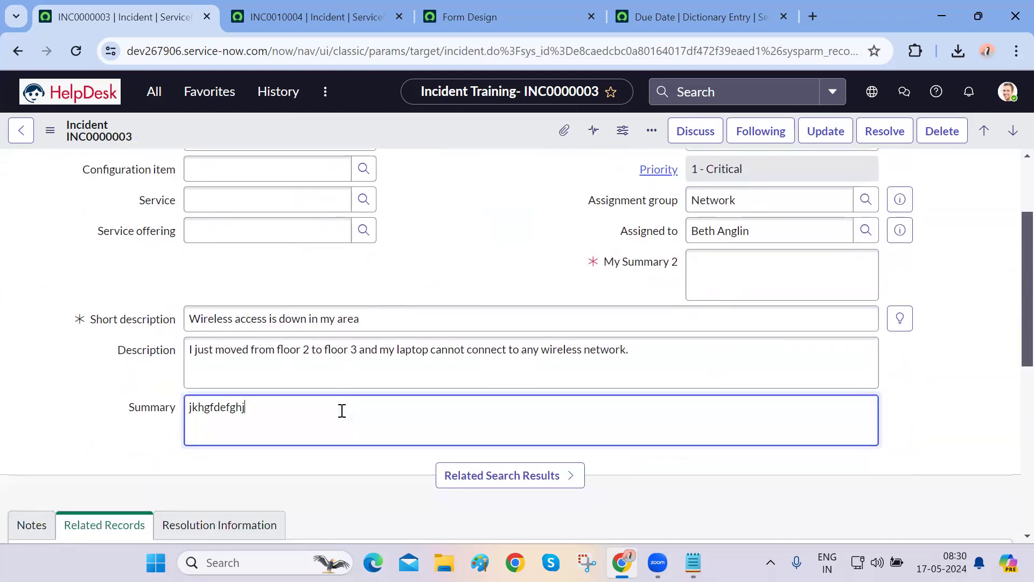
scroll(342, 411, "up", 2)
right_click(439, 116)
left_click(463, 127)
left_click_drag(54, 174, 348, 176)
left_click(348, 175)
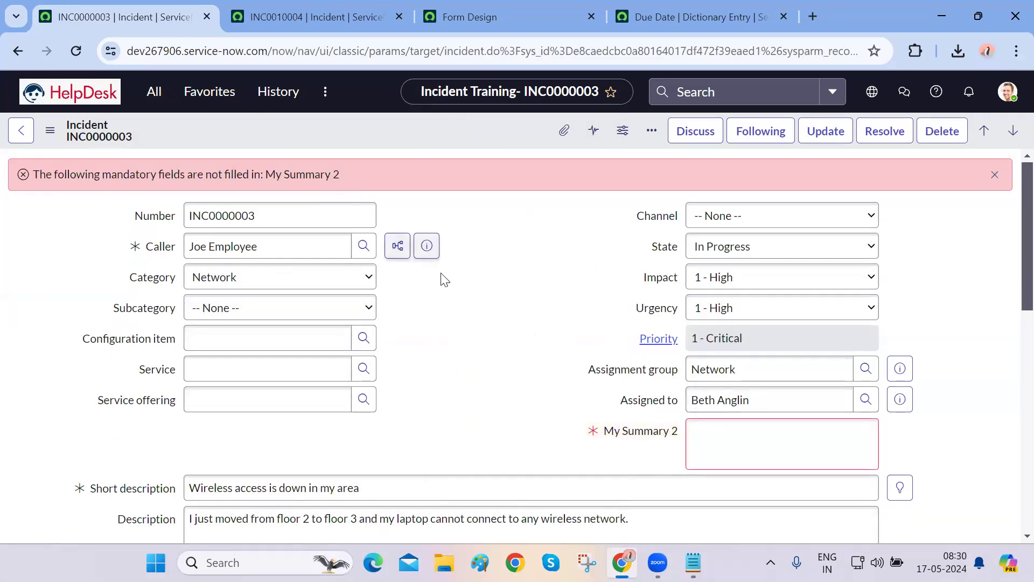
Fill My Summary 2 with "mjhgfdsadfghjkl" and save the incident.
left_click(731, 460)
left_click(732, 456)
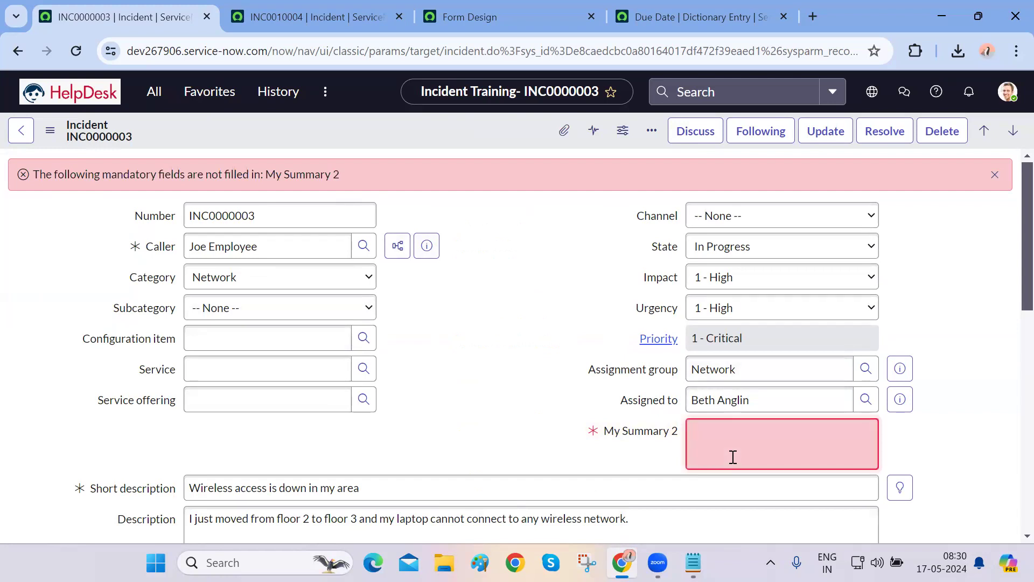
type("mjhgfdsadfghjkl")
right_click(383, 133)
left_click(412, 145)
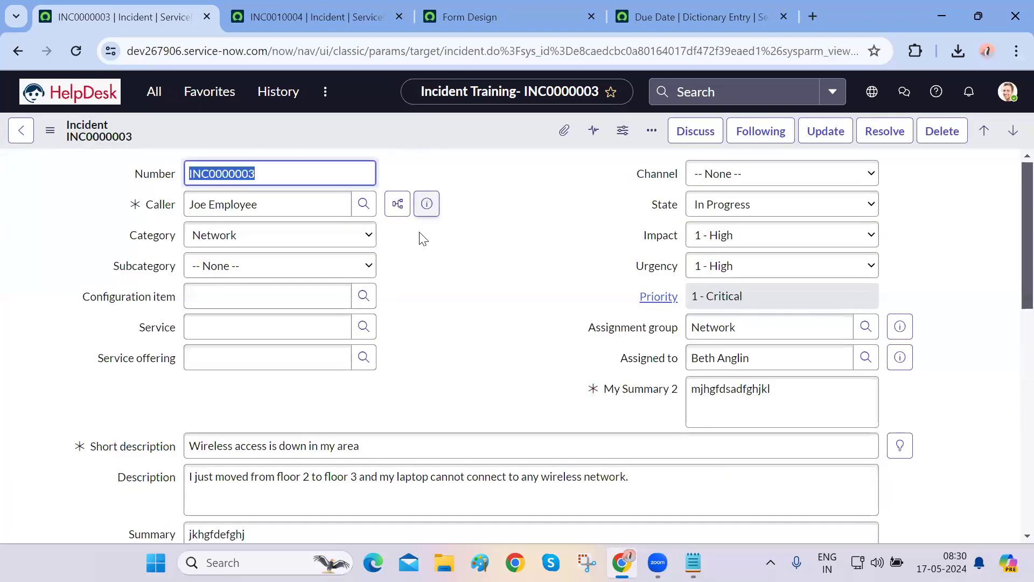
left_click(292, 207)
left_click(505, 379)
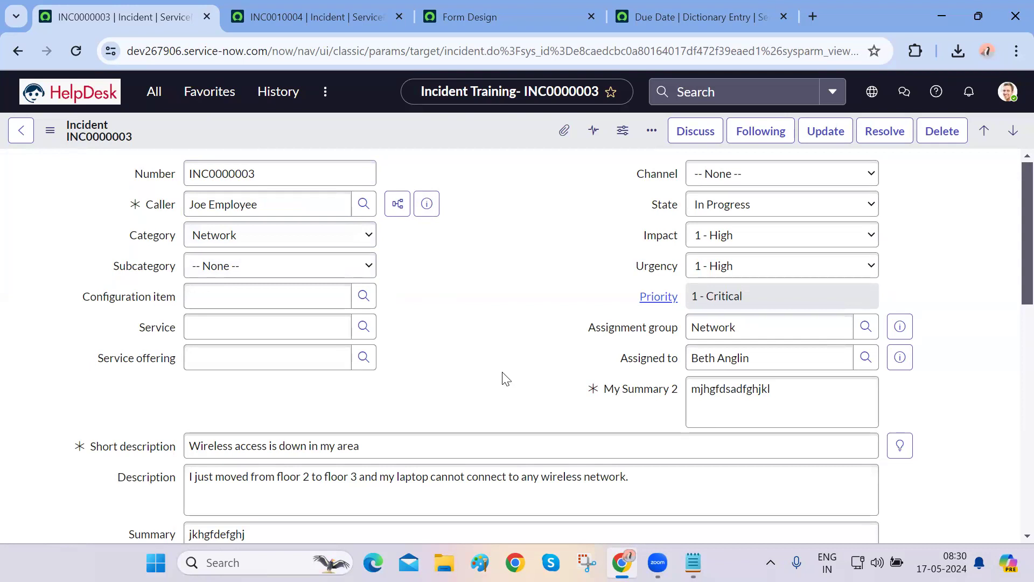
Return to the last page of the list of all incidents and open incident INC0000005.
left_click(18, 51)
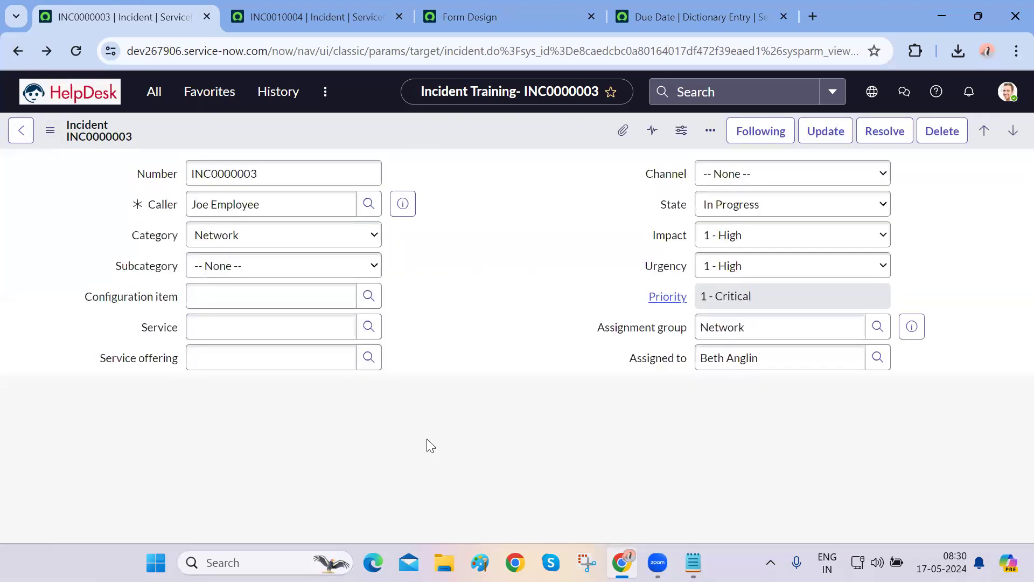
left_click(153, 91)
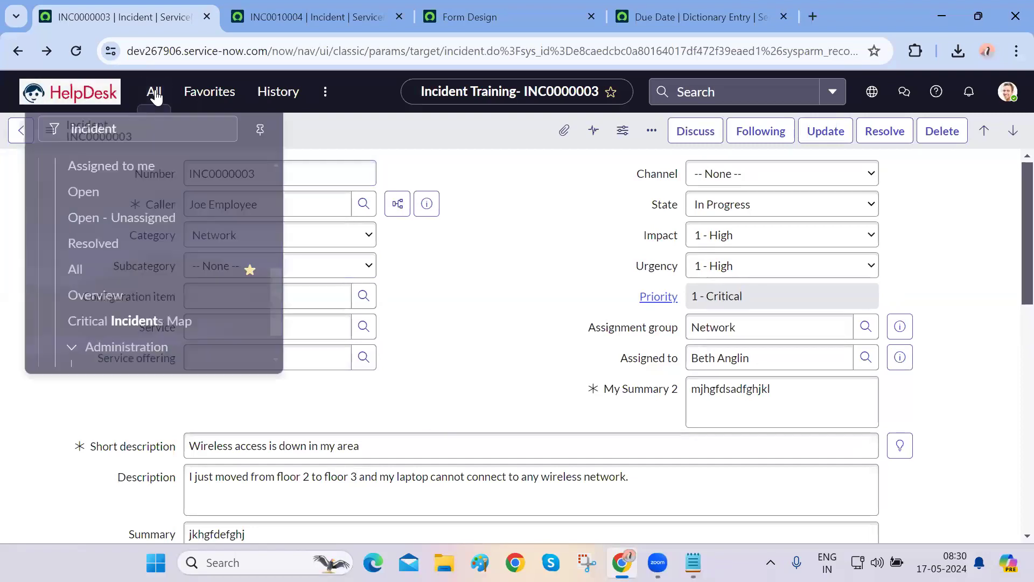
scroll(125, 303, "down", 1)
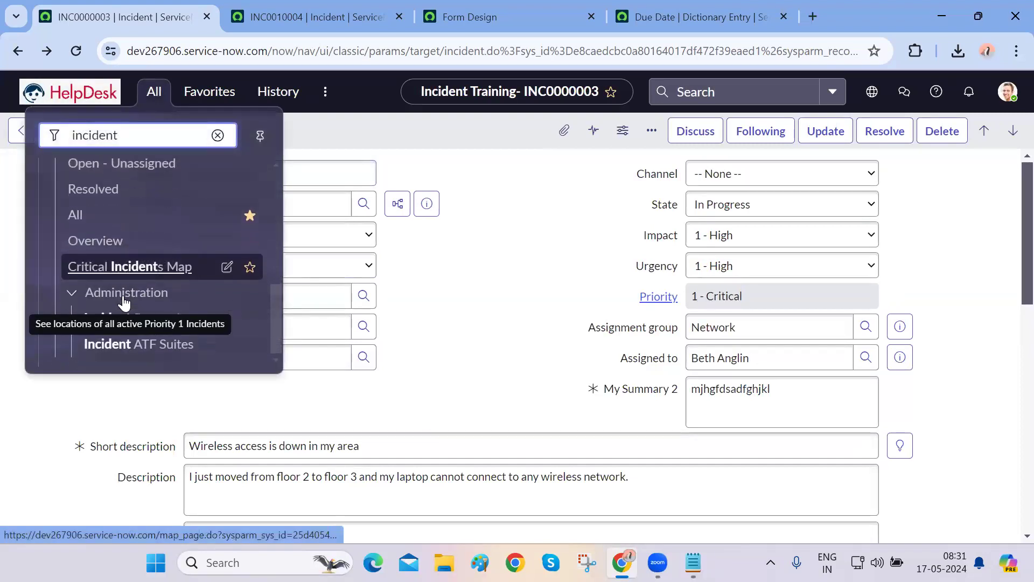
scroll(124, 303, "up", 1)
left_click(73, 238)
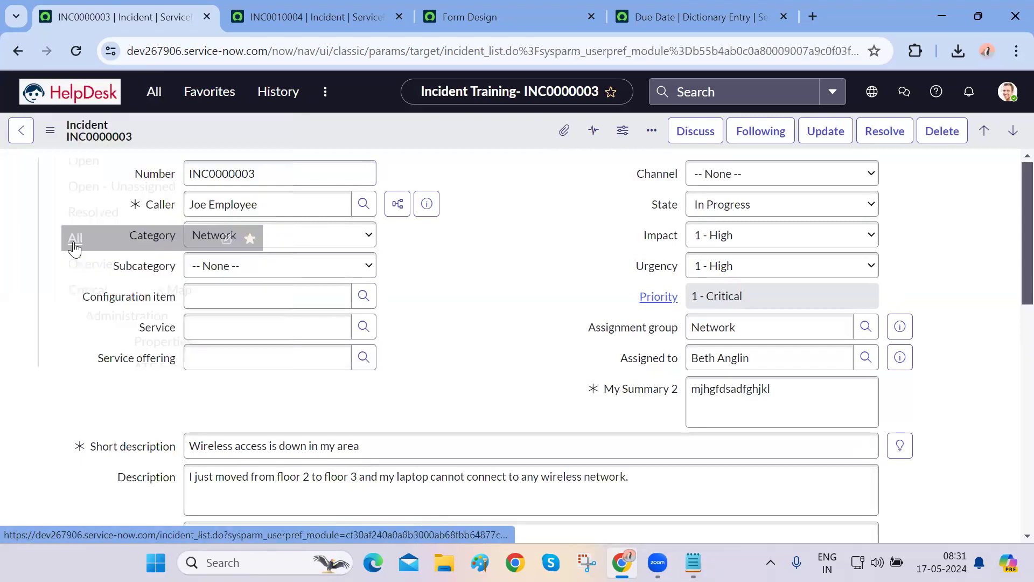
scroll(216, 377, "down", 4)
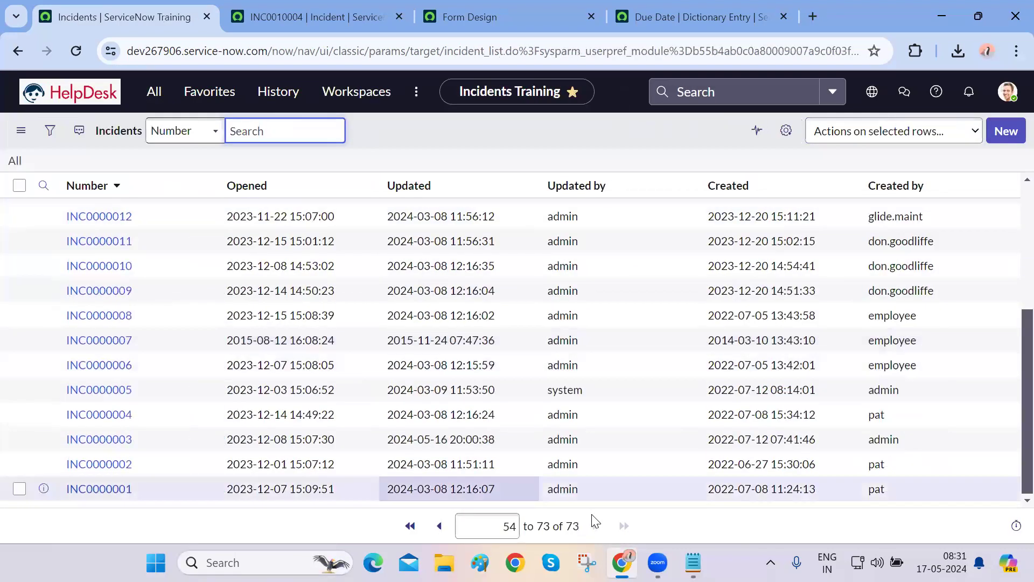
left_click(115, 388)
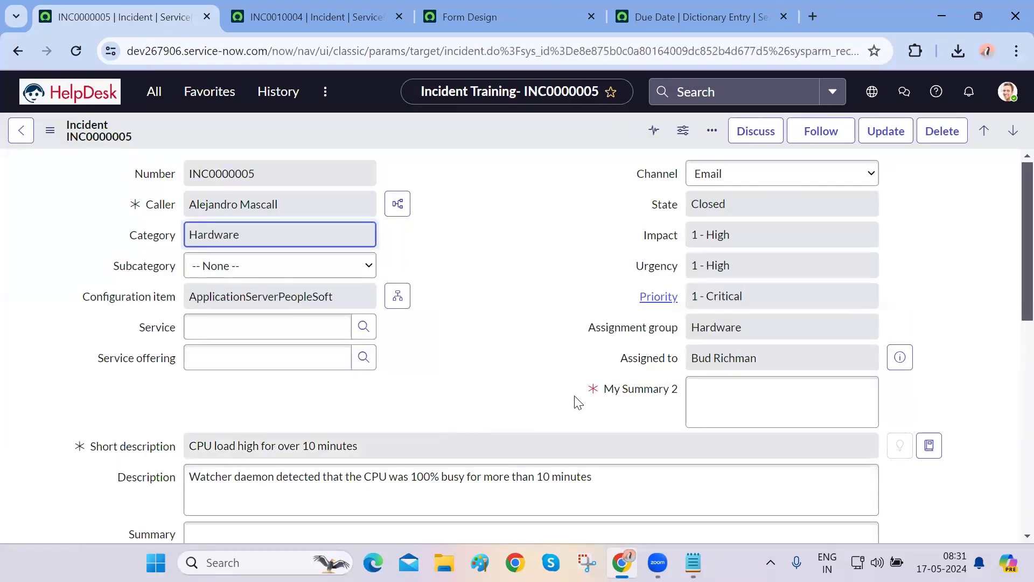
scroll(562, 399, "down", 6)
scroll(562, 403, "up", 6)
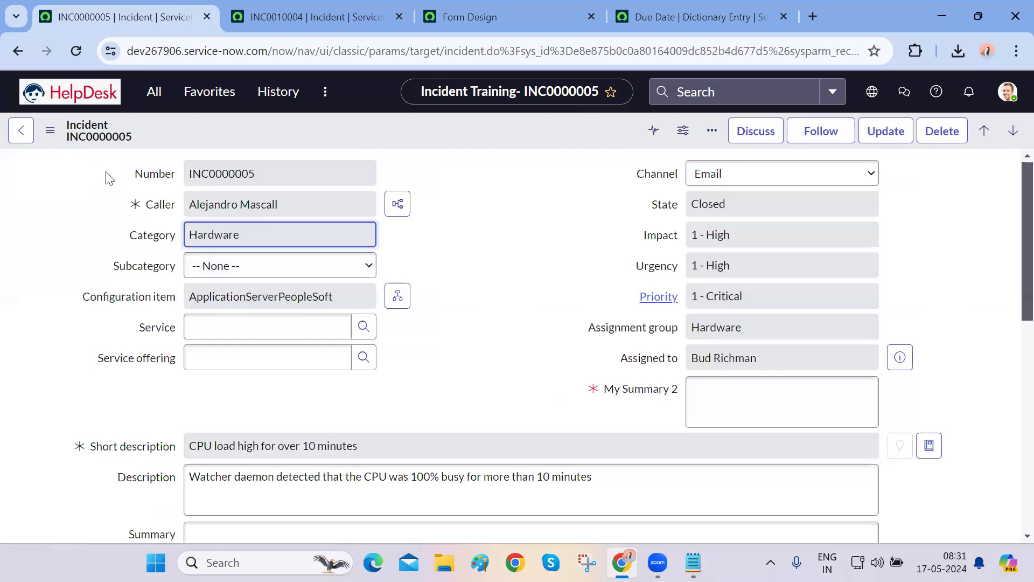
left_click(16, 51)
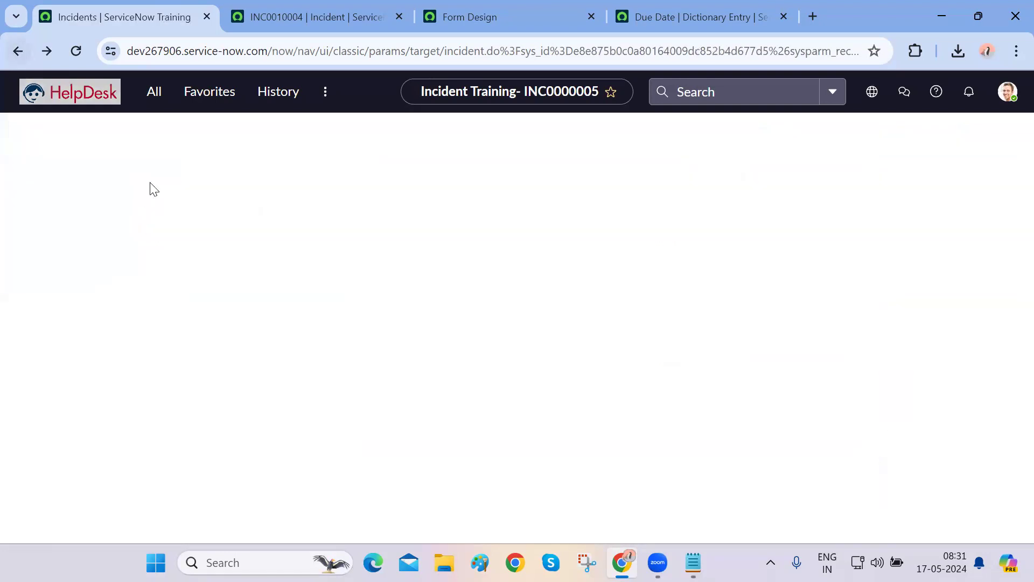
left_click(47, 50)
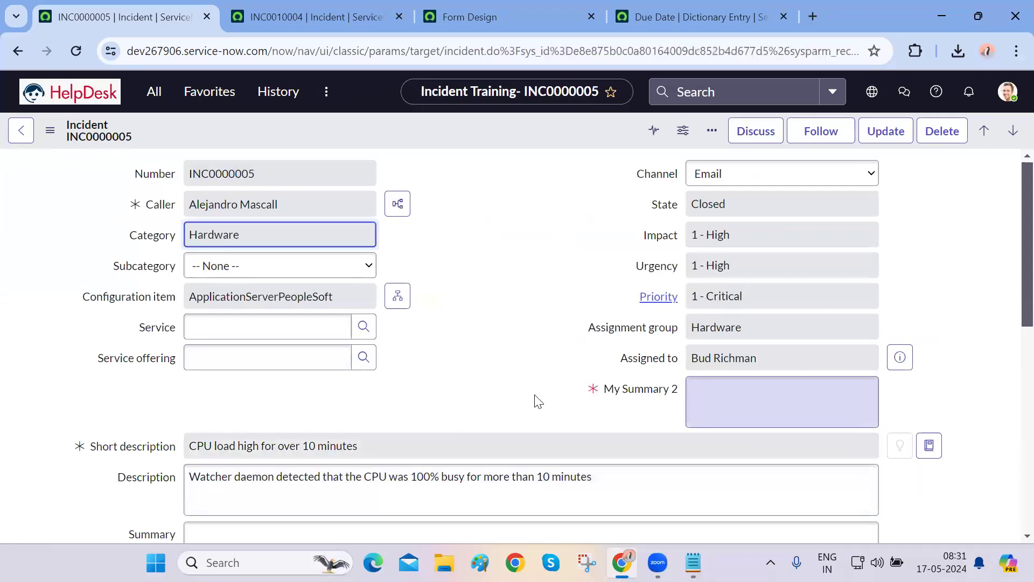
Enter "mnhgfdghj" as the Summary of INC0000005 and try to save it with My Summary 2 left empty.
scroll(323, 466, "down", 1)
left_click(303, 451)
type("mnhgfdghj")
scroll(304, 451, "up", 1)
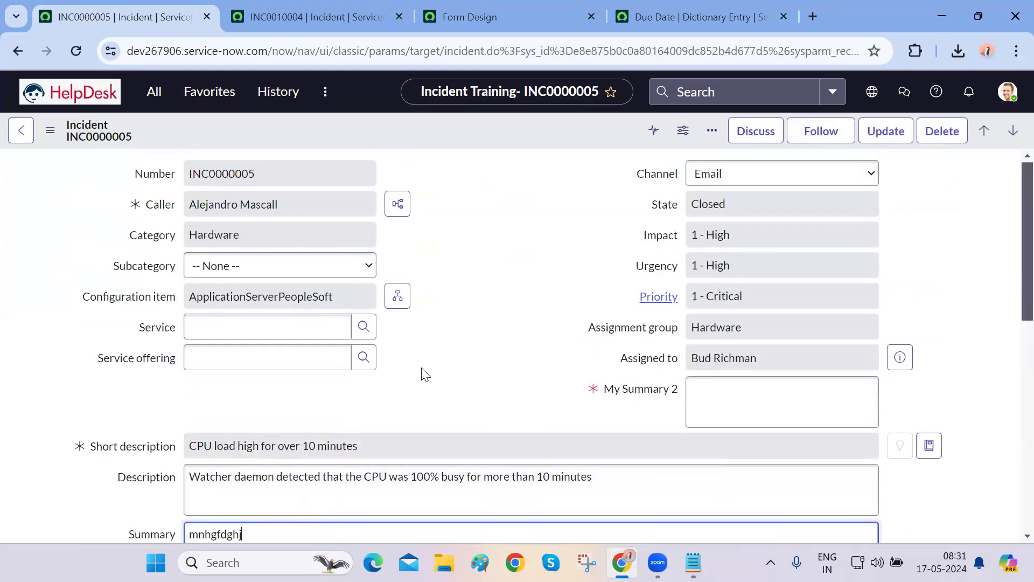
right_click(492, 131)
left_click(505, 141)
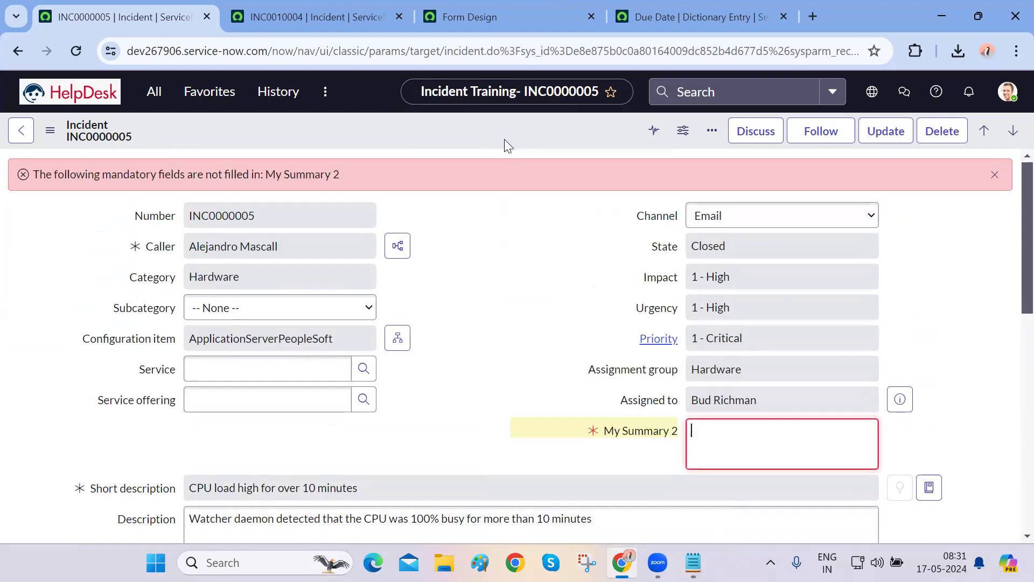
Fill My Summary 2 with "mnhgbfdsfghjm" and save incident INC0000005.
type("mnhgbfdsfghjm")
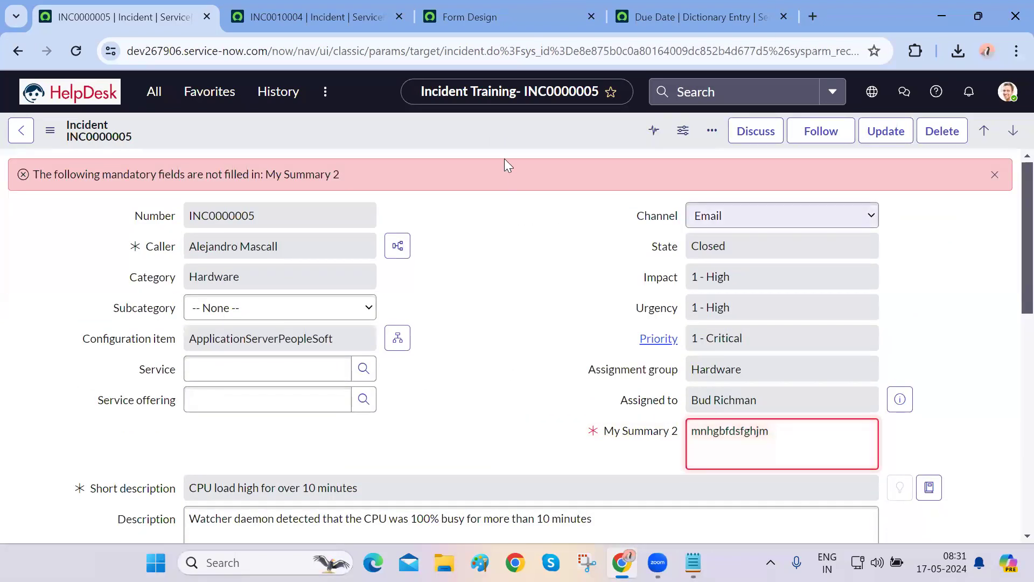
right_click(490, 133)
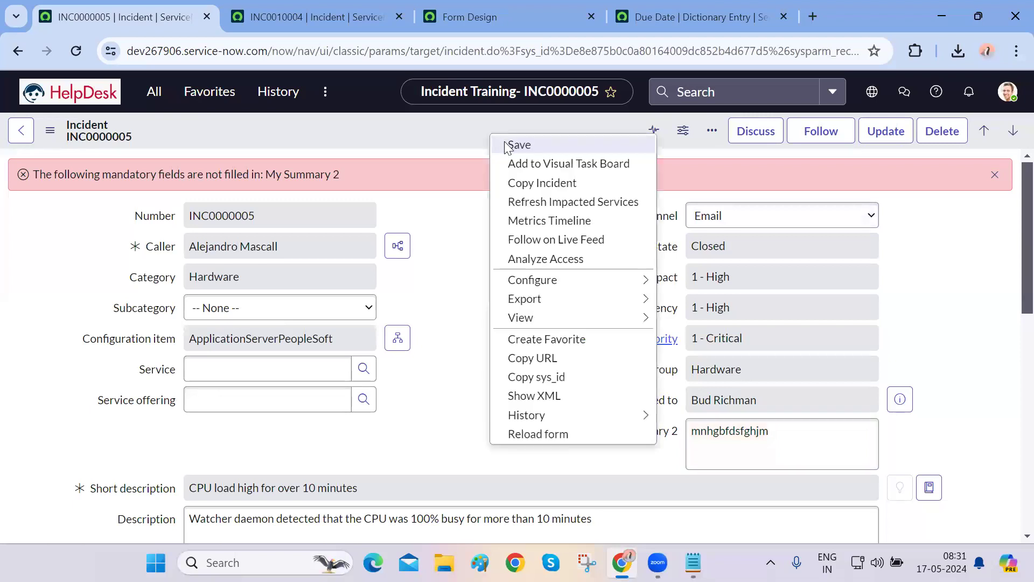
left_click(506, 143)
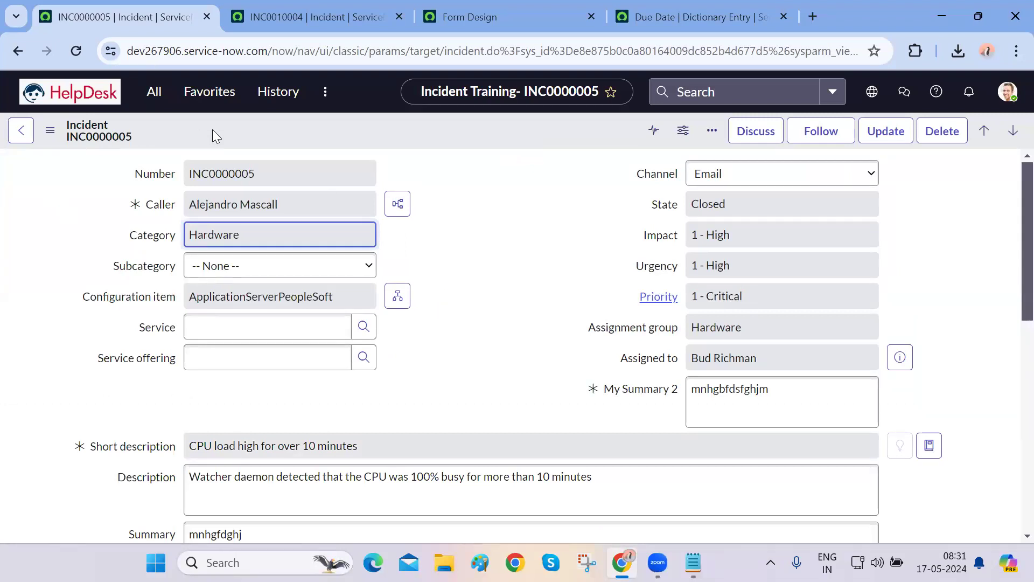
Start a new incident record from the Incident application.
left_click(154, 92)
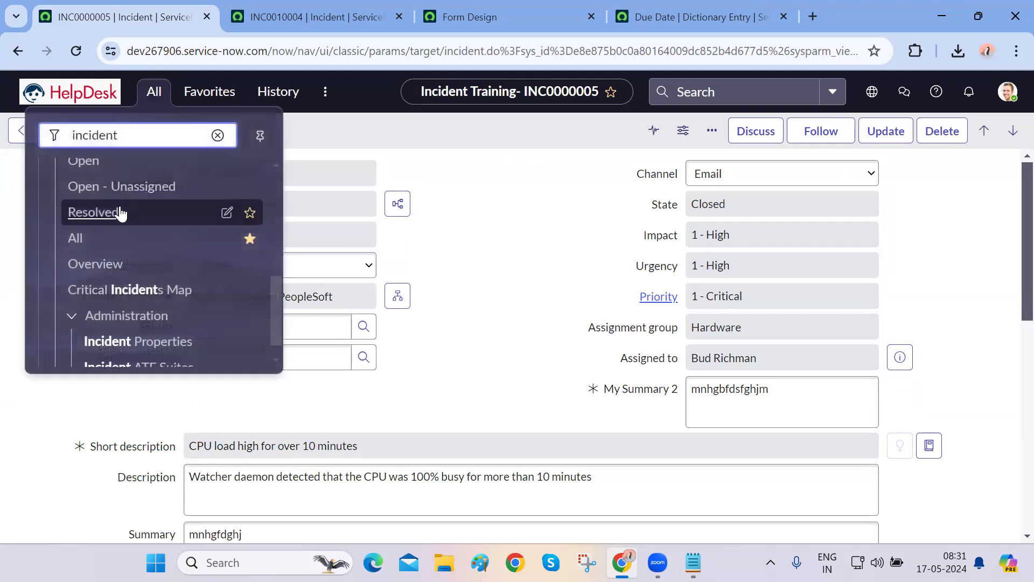
scroll(120, 213, "up", 2)
left_click(101, 219)
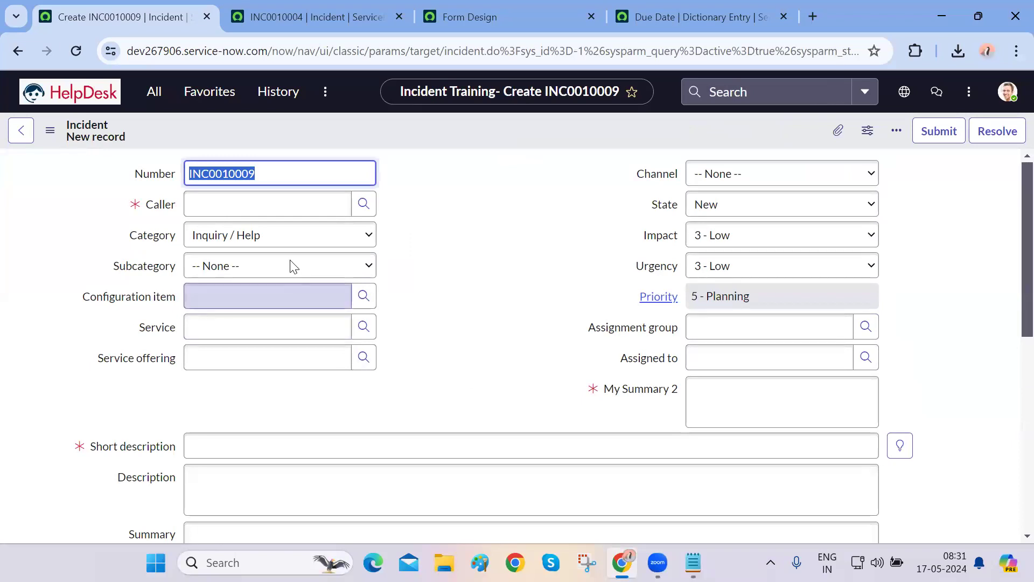
Examine the Caller field's lookup list of users and the table name in its address, and close it without picking anyone.
left_click(257, 203)
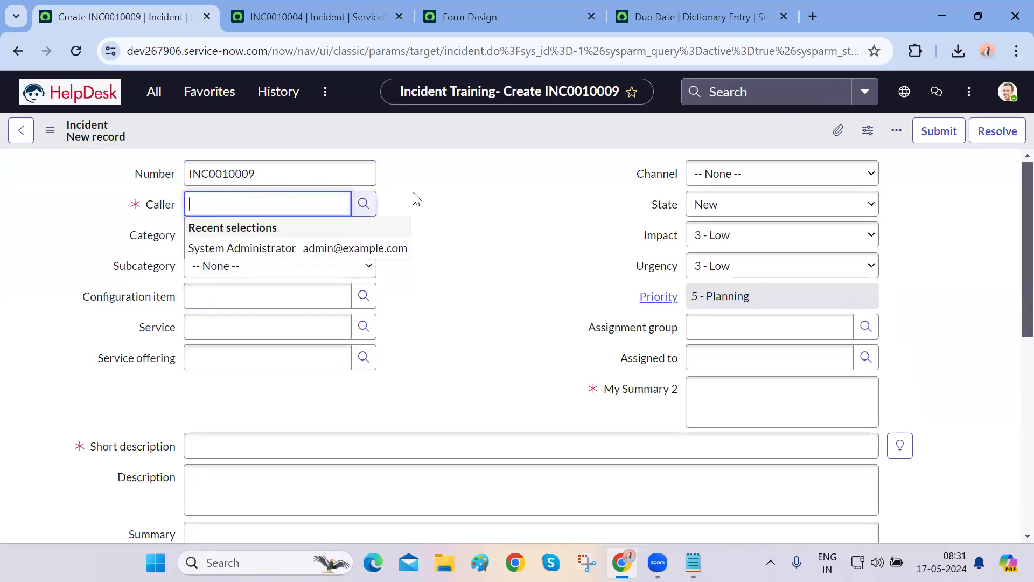
left_click(448, 193)
left_click(366, 208)
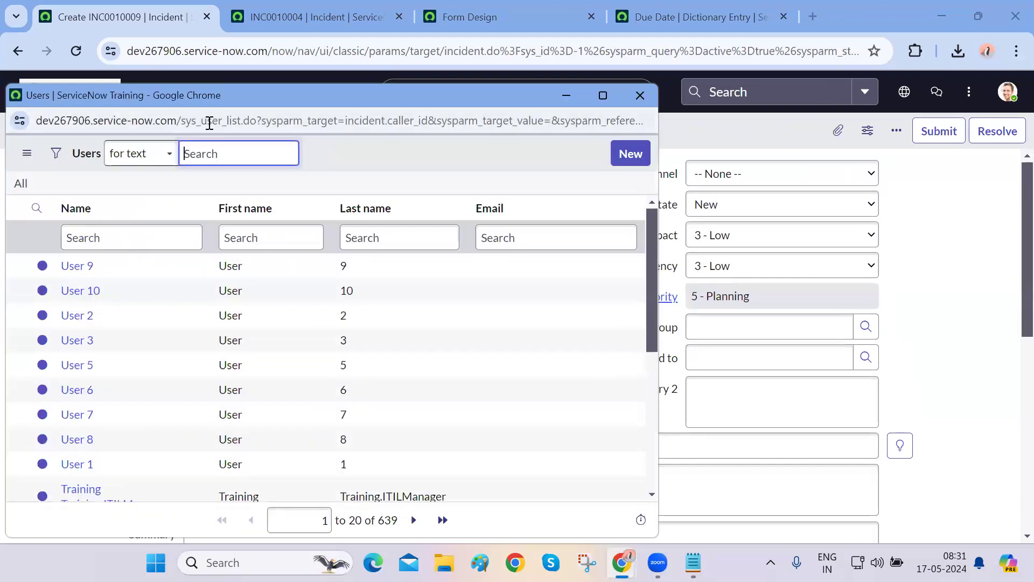
scroll(210, 443, "down", 1)
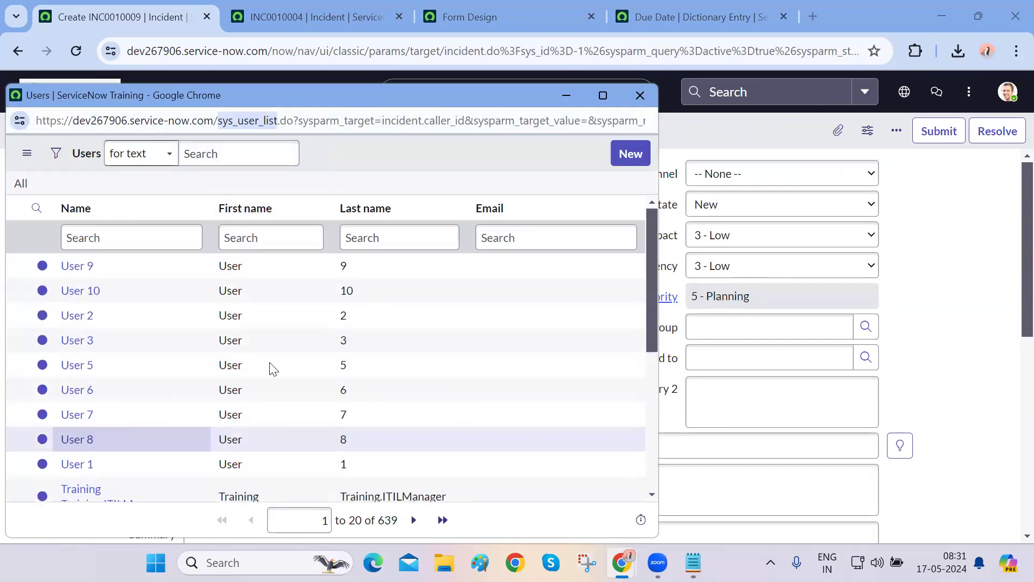
left_click(652, 97)
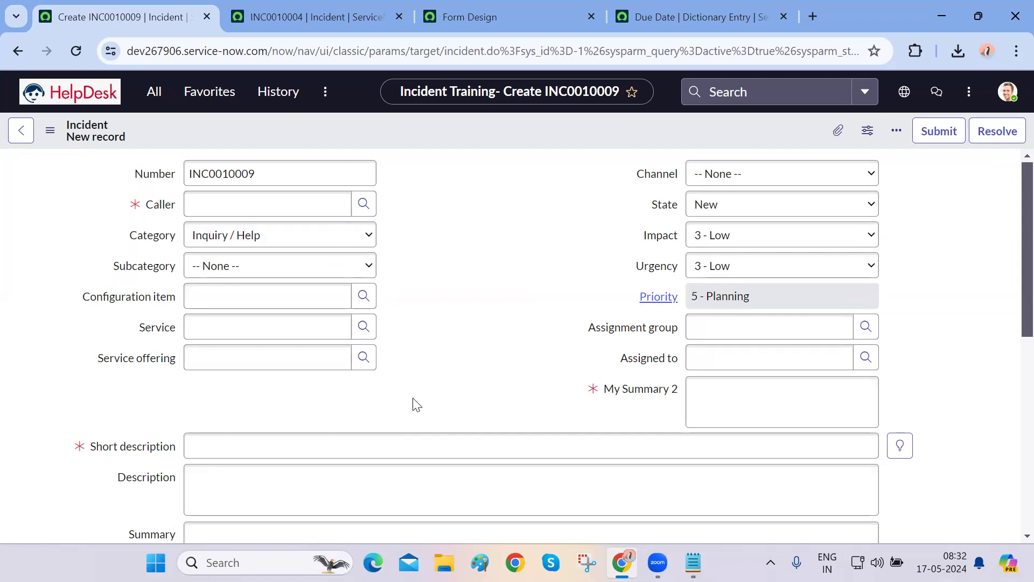
left_click(364, 203)
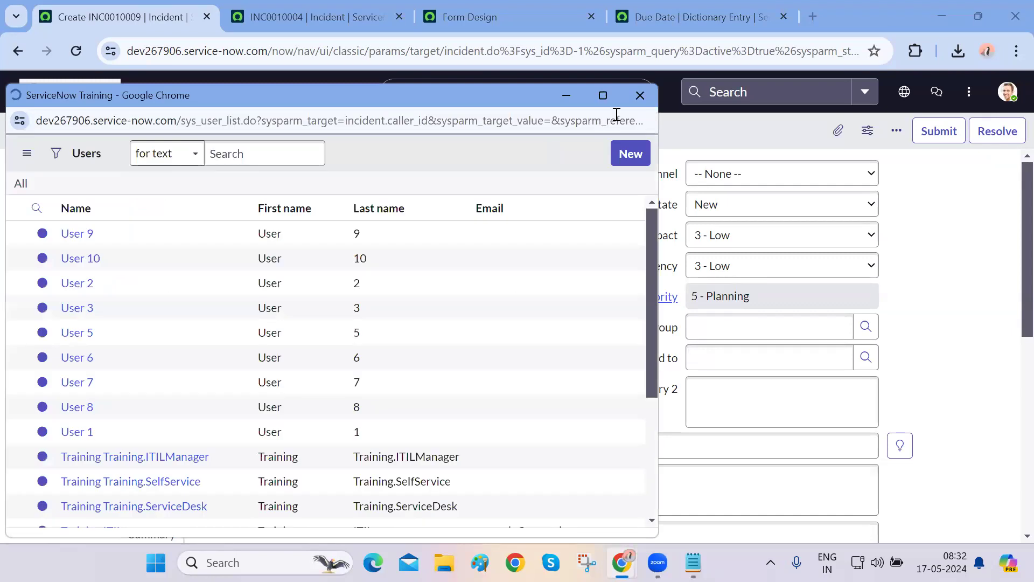
left_click(639, 95)
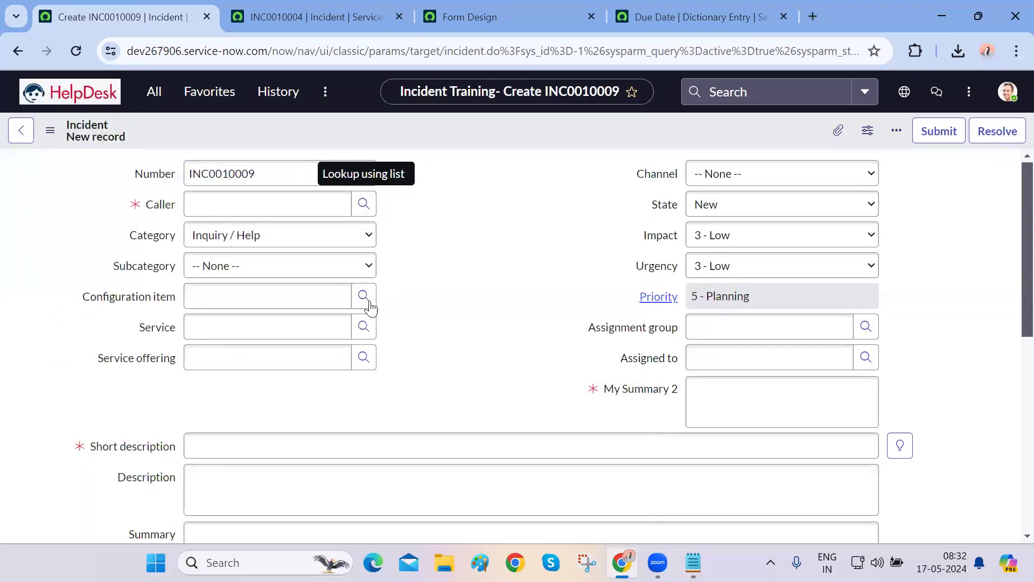
Check which tables the Configuration item and Assignment group lookup lists use, closing each without a selection.
left_click(365, 302)
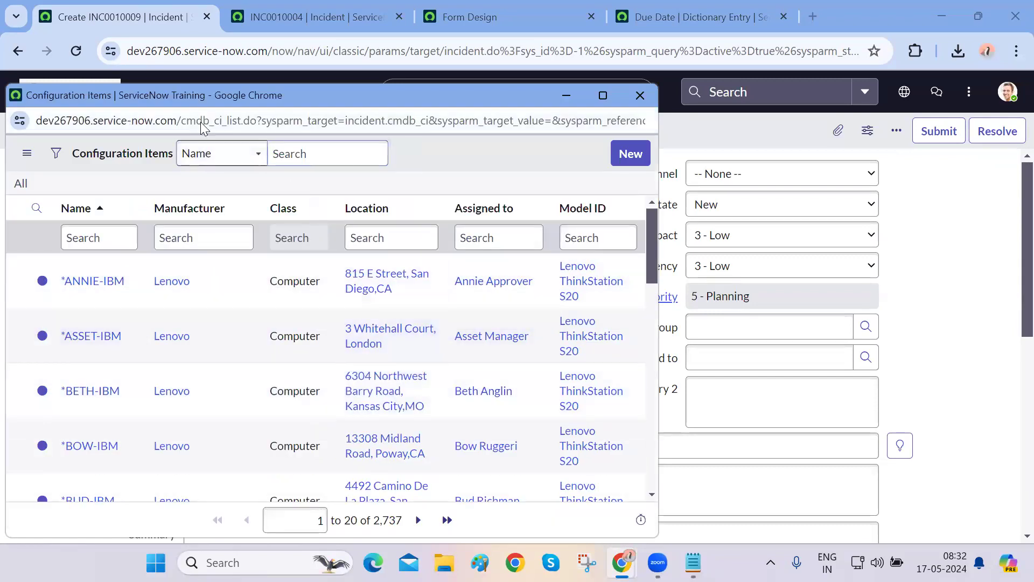
left_click(640, 95)
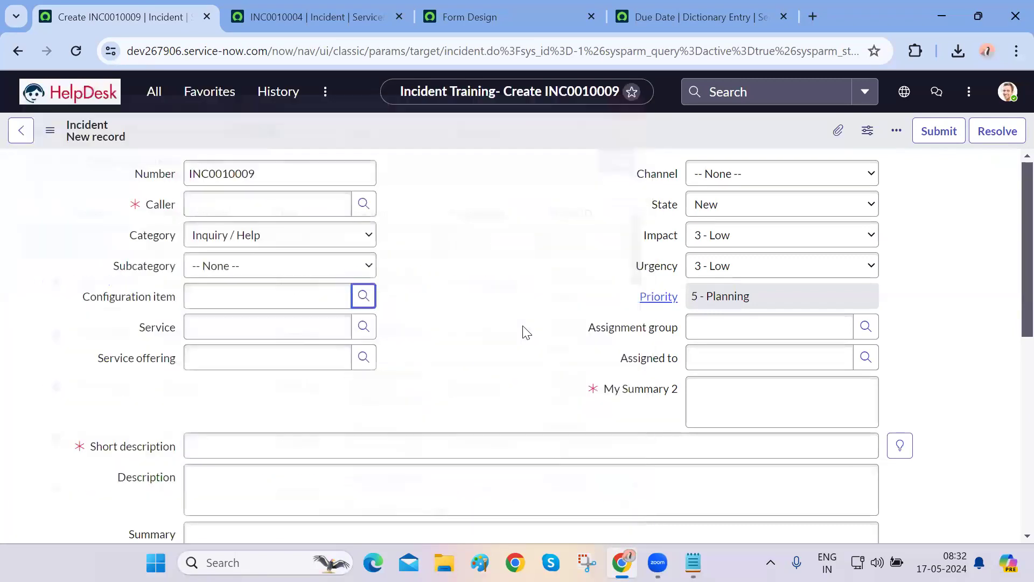
left_click(866, 327)
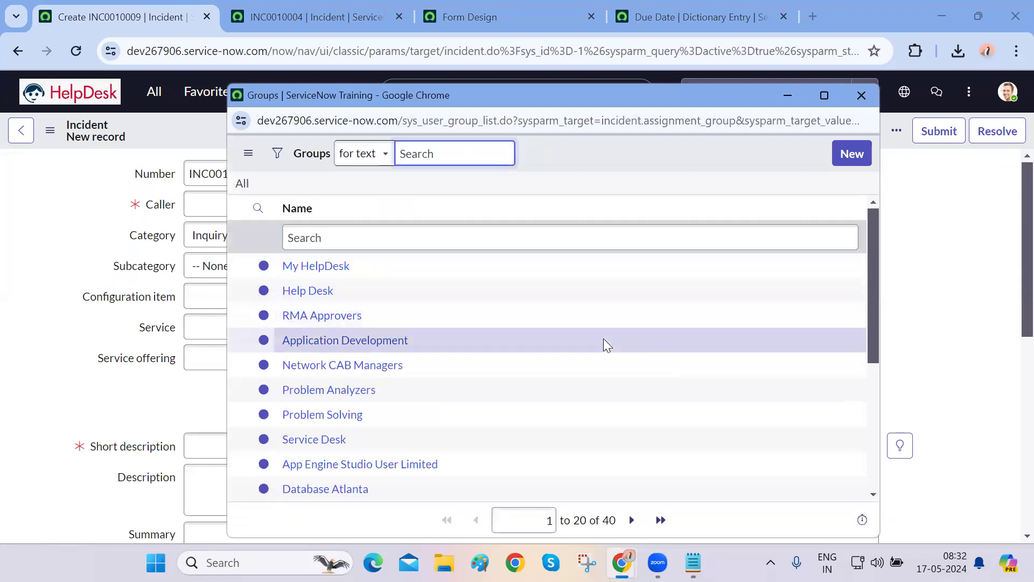
left_click(861, 95)
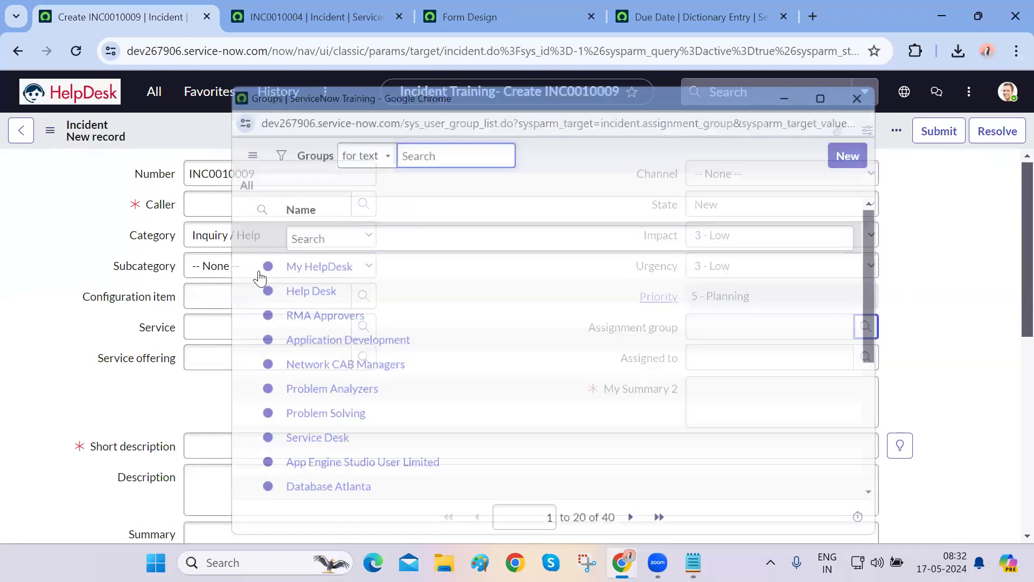
Show the dictionary information of the Caller field, caller_id, and close it.
right_click(157, 205)
left_click(189, 273)
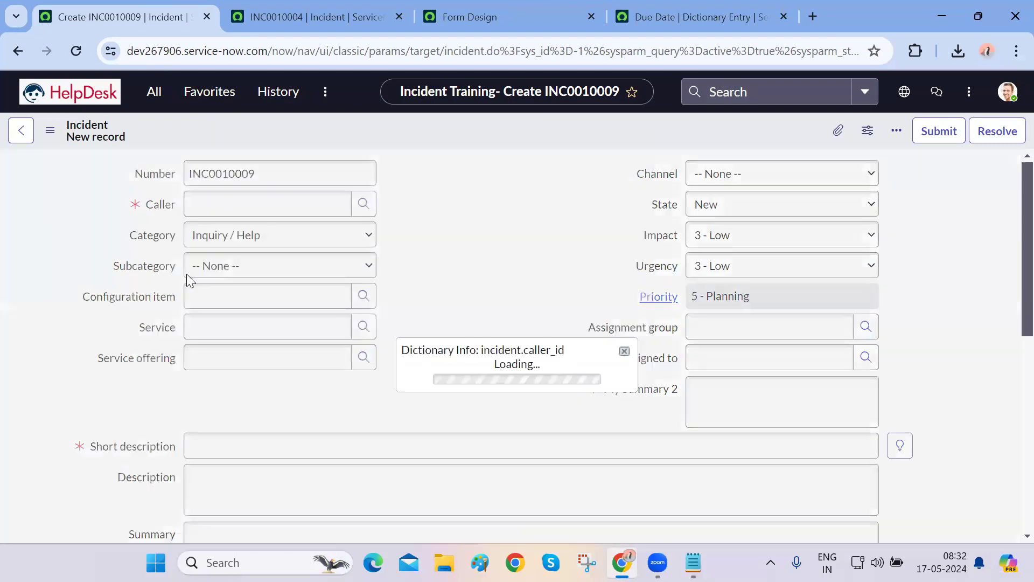
left_click_drag(509, 340, 666, 286)
left_click(659, 284)
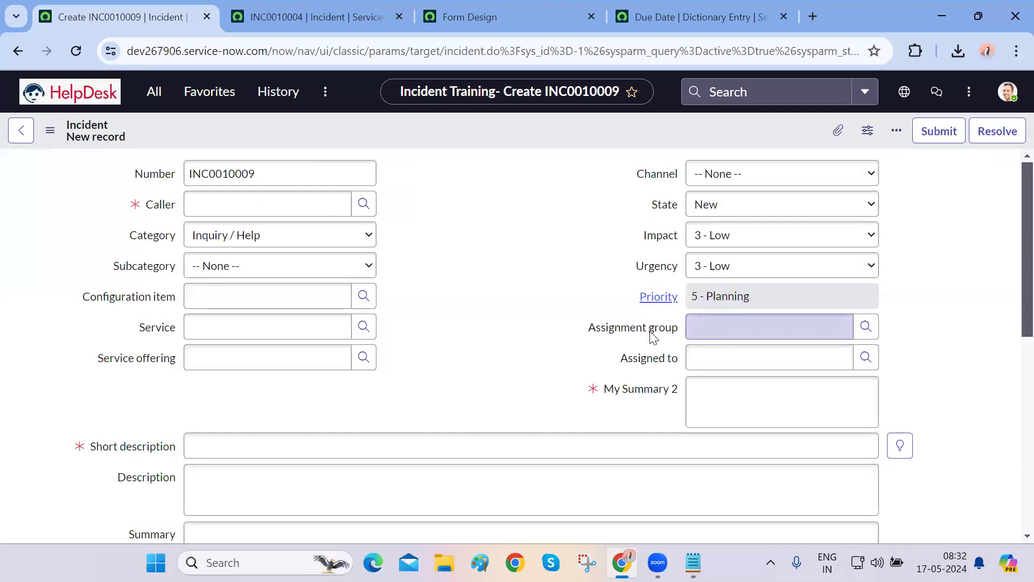
Show the dictionary information of the Assignment group field, assignment_group, and close it.
right_click(650, 333)
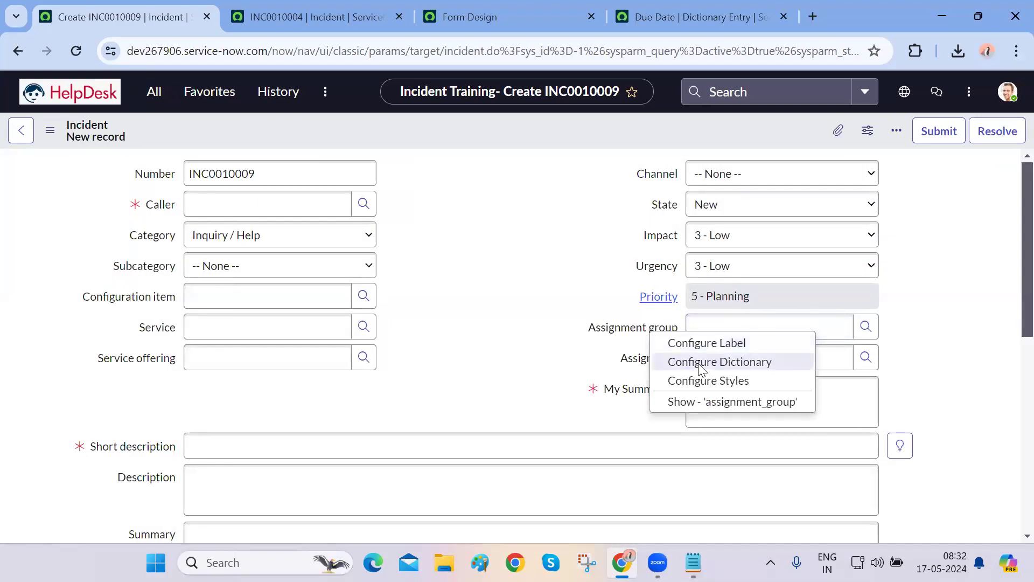
left_click(729, 401)
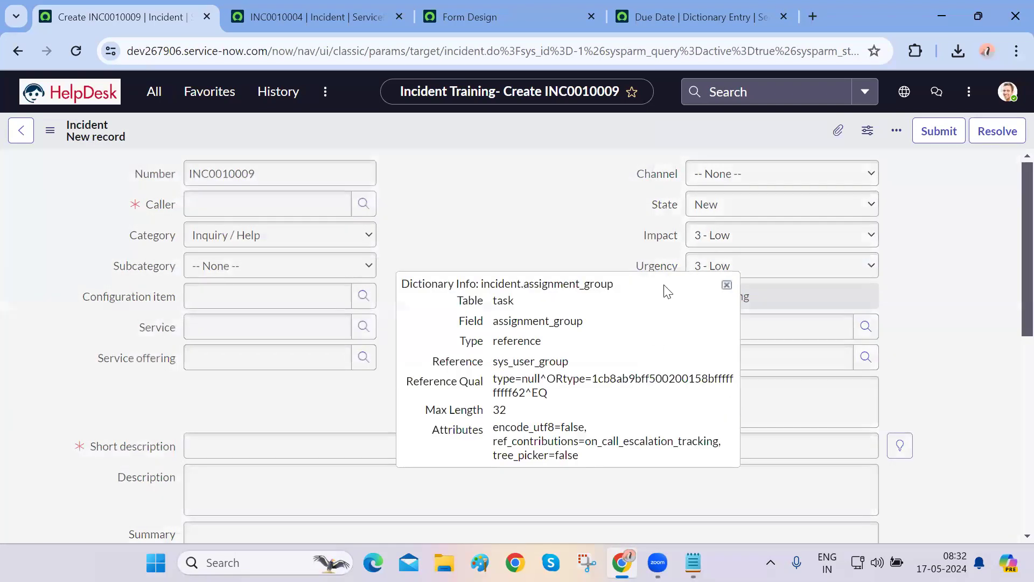
left_click(727, 283)
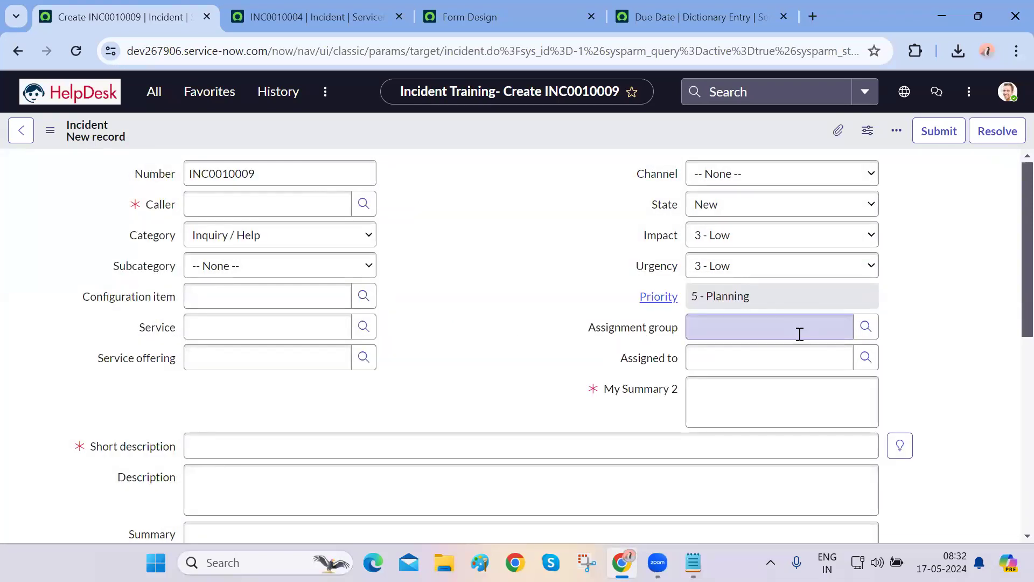
Compare the table names in the addresses of the Assignment group and Assigned to lookup lists, leaving both fields empty.
left_click(864, 327)
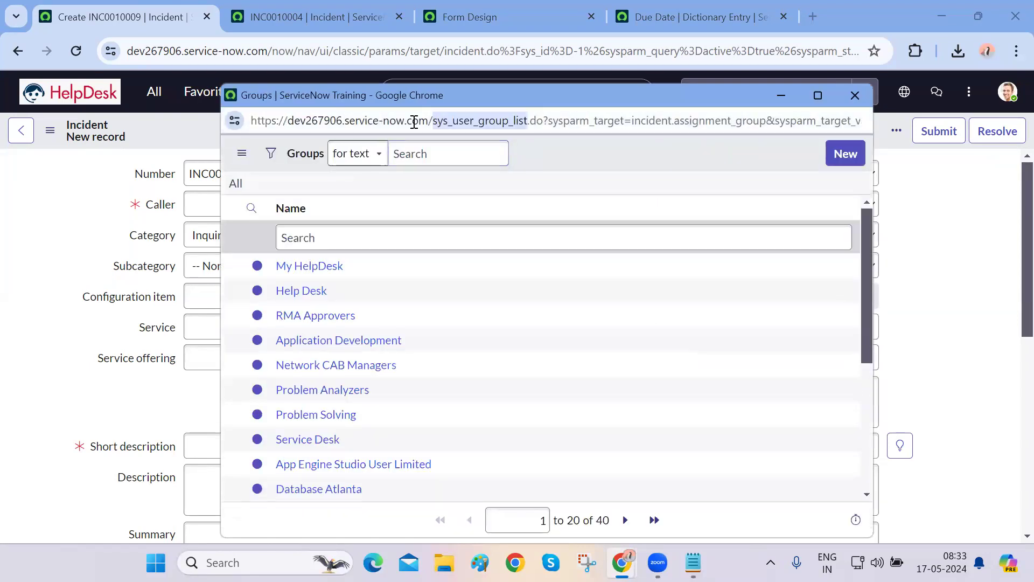
left_click(860, 104)
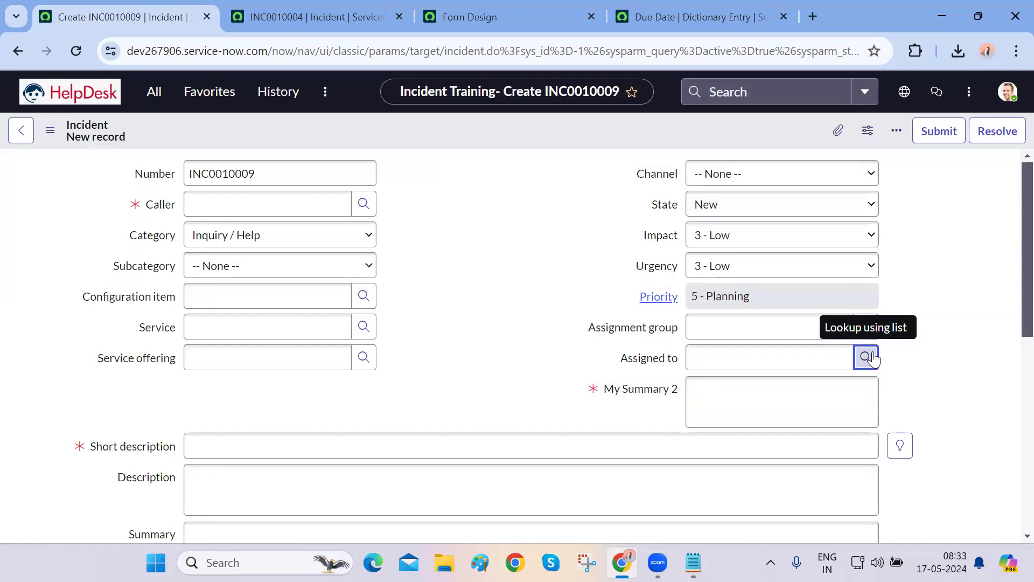
left_click(865, 357)
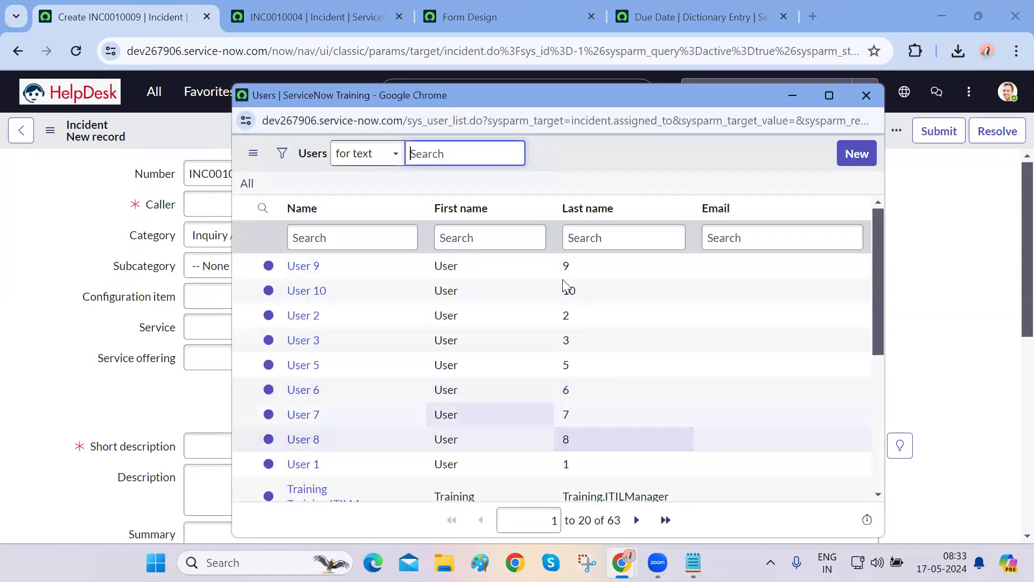
left_click(874, 98)
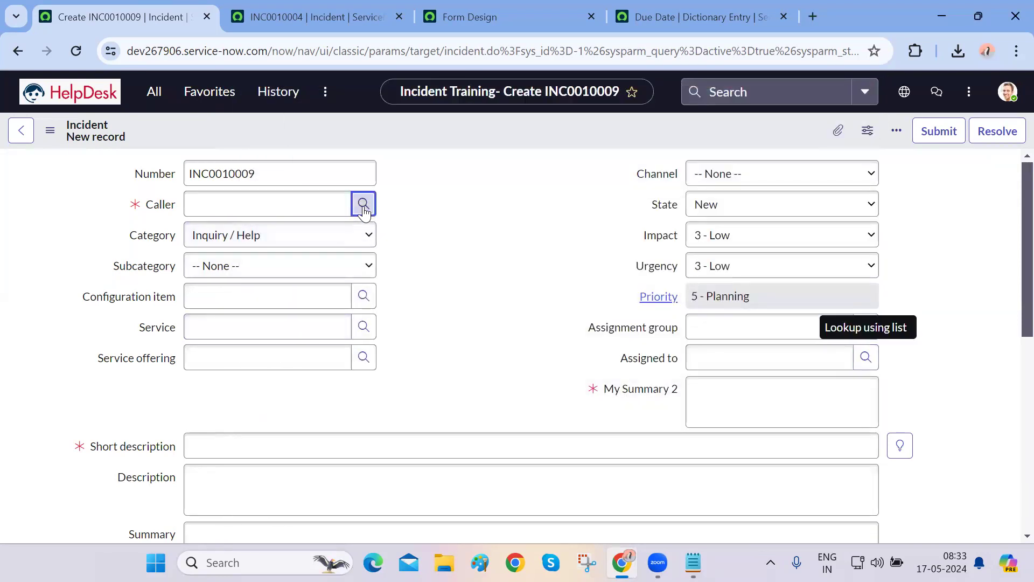
Reopen the Caller lookup list, highlight its sys_user_list table name and total record count, and close it.
left_click(363, 207)
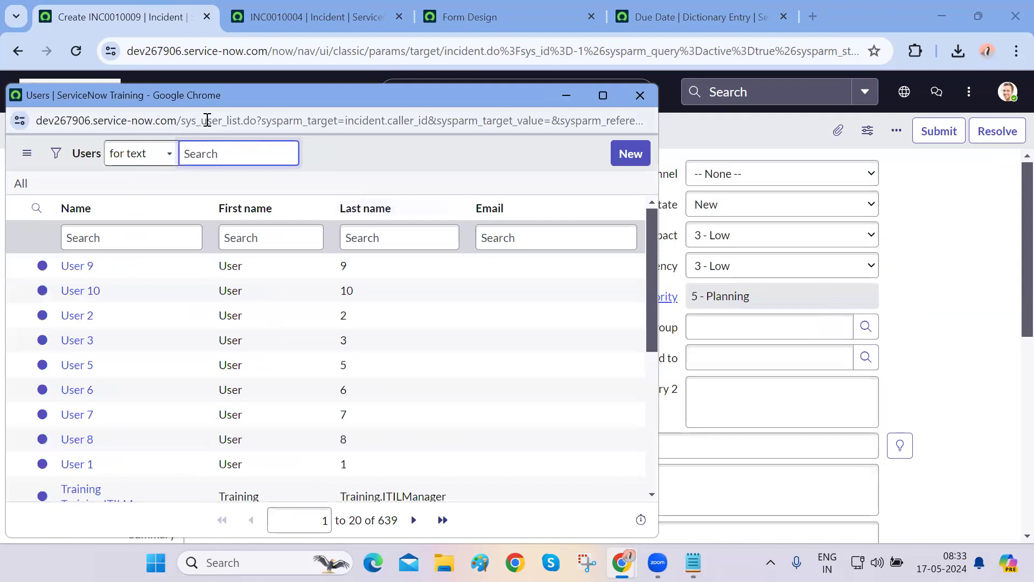
double_click(207, 122)
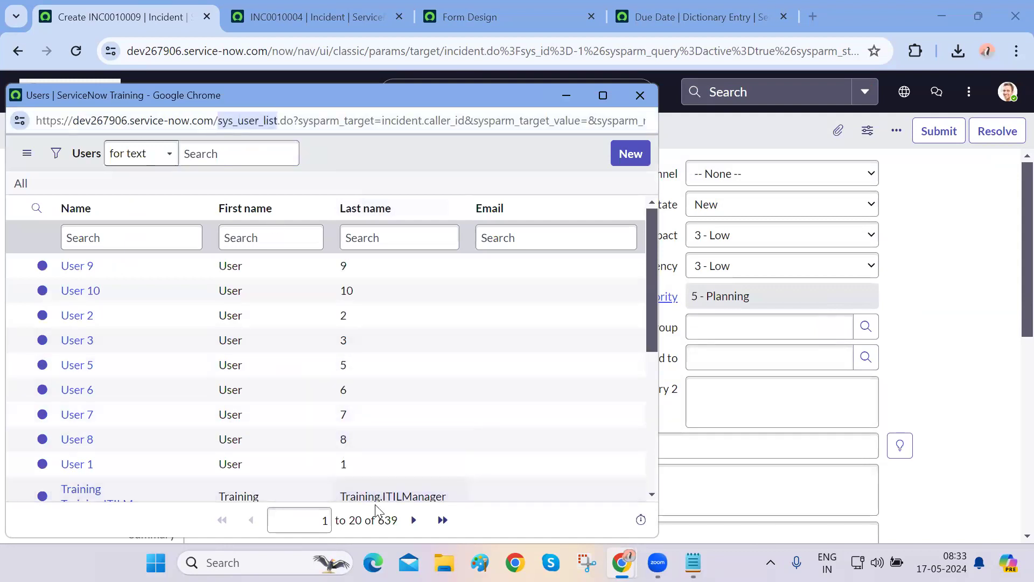
double_click(382, 519)
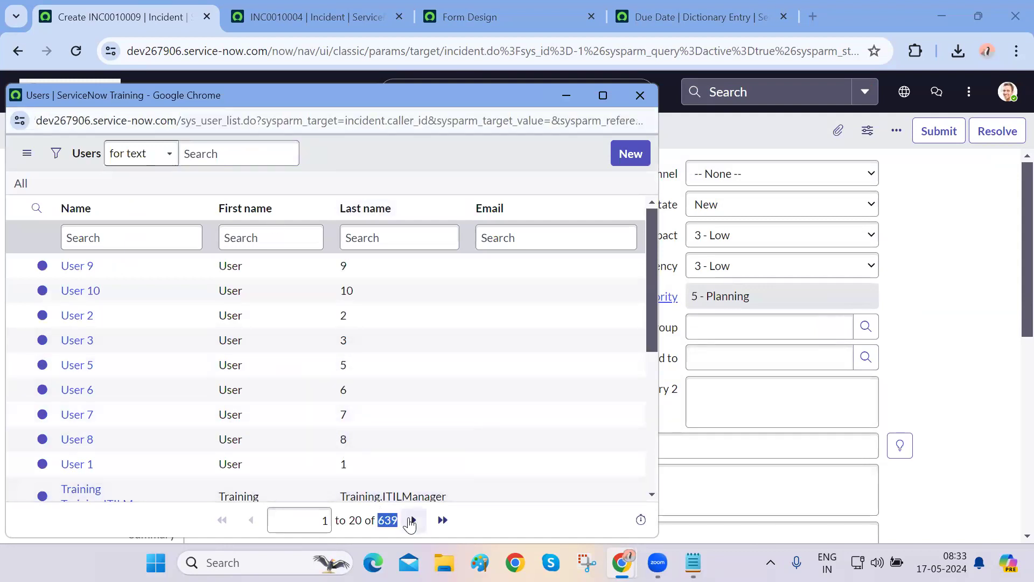
left_click(640, 95)
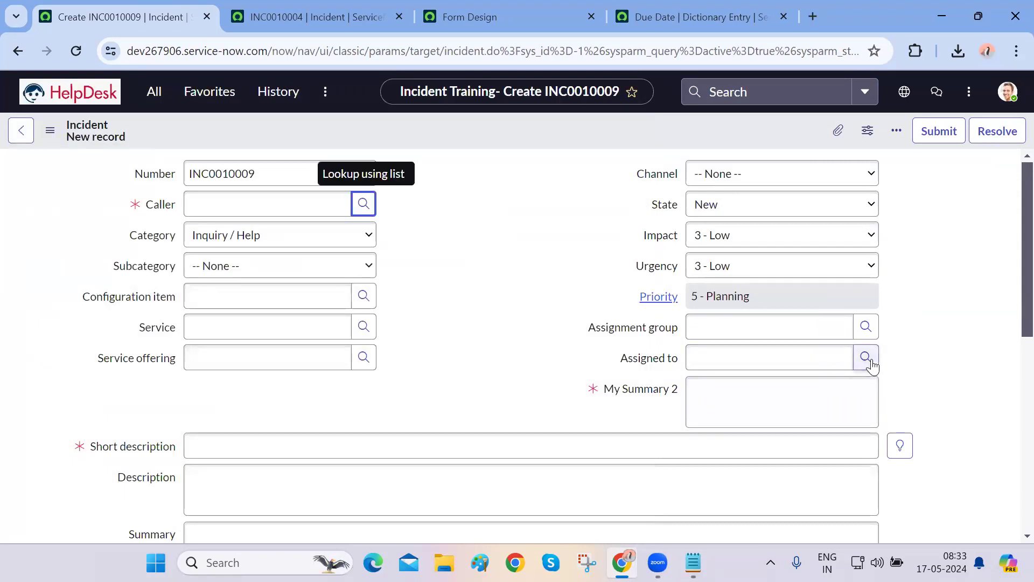
Reopen the Assigned to lookup list and highlight its total record count for comparison with the Caller list.
left_click(865, 357)
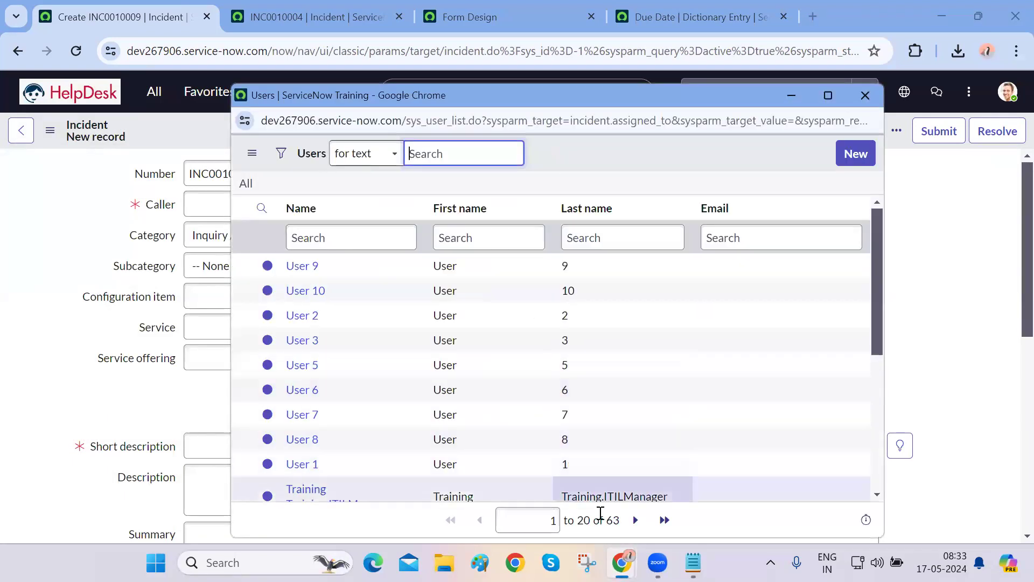
double_click(601, 520)
left_click_drag(608, 519, 718, 522)
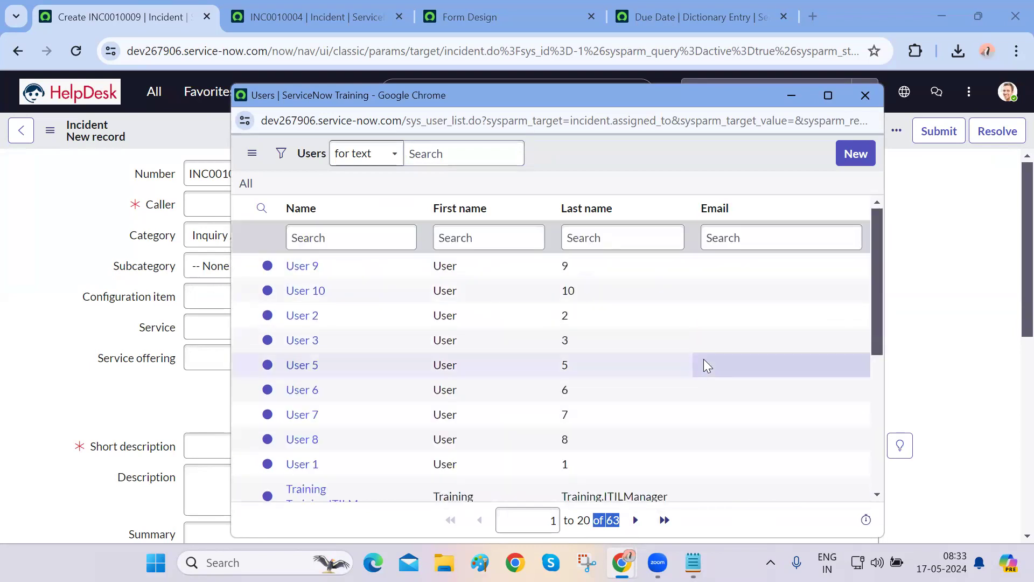
Close the Assigned to lookup list and pick a user from the second page of the Caller lookup list.
left_click(865, 95)
left_click(933, 317)
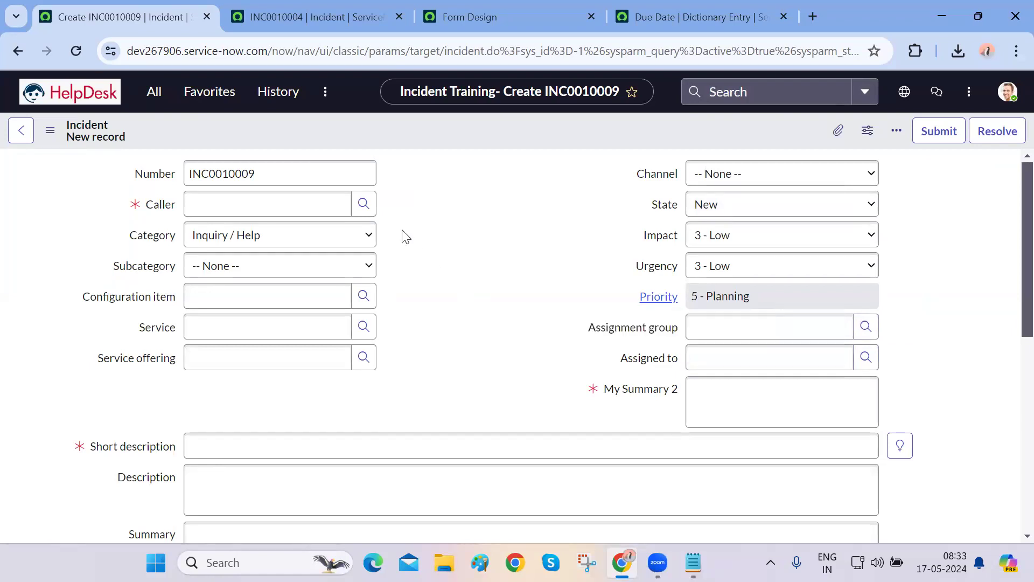
left_click(364, 205)
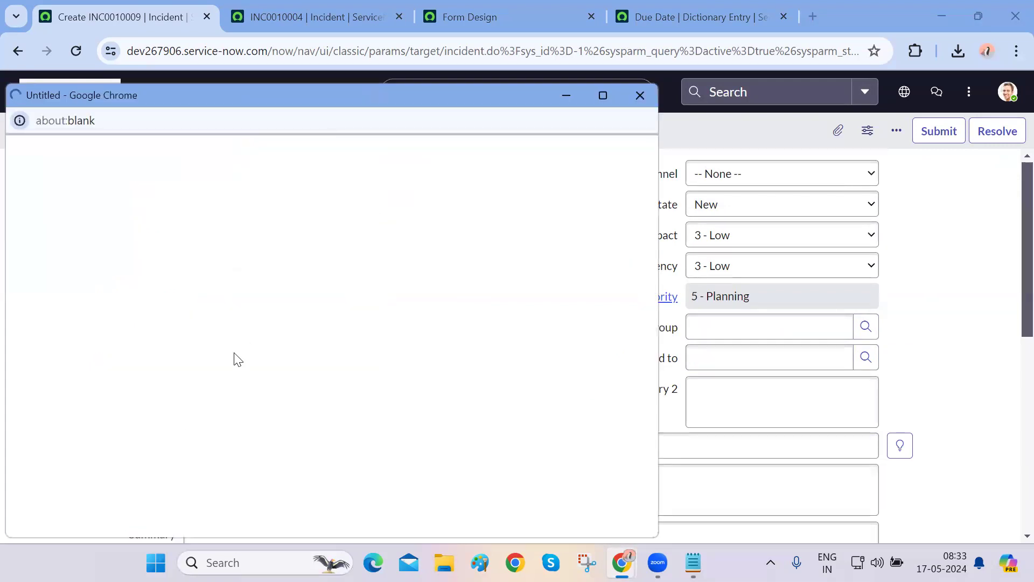
scroll(239, 360, "down", 2)
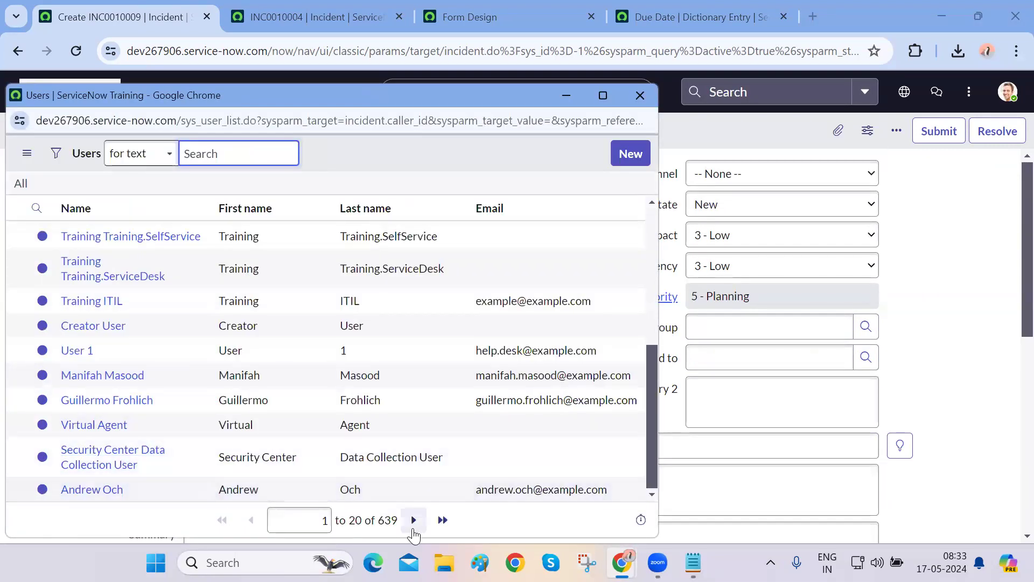
left_click(413, 520)
scroll(236, 438, "down", 5)
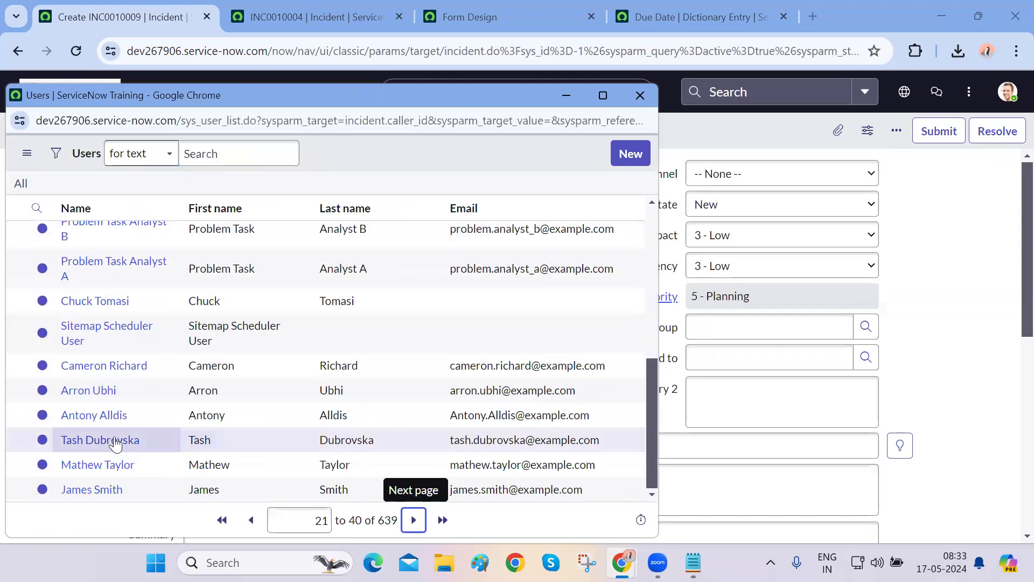
left_click(96, 414)
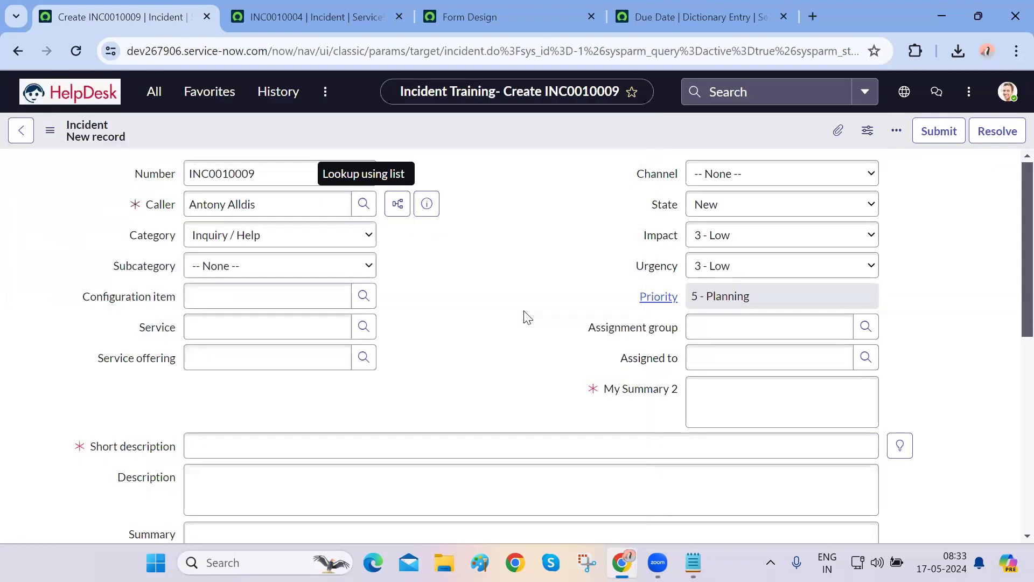
Copy the caller's name and filter the Assigned to lookup list's Name column by it.
left_click(273, 204)
key("ctrl+a")
key("ctrl+c")
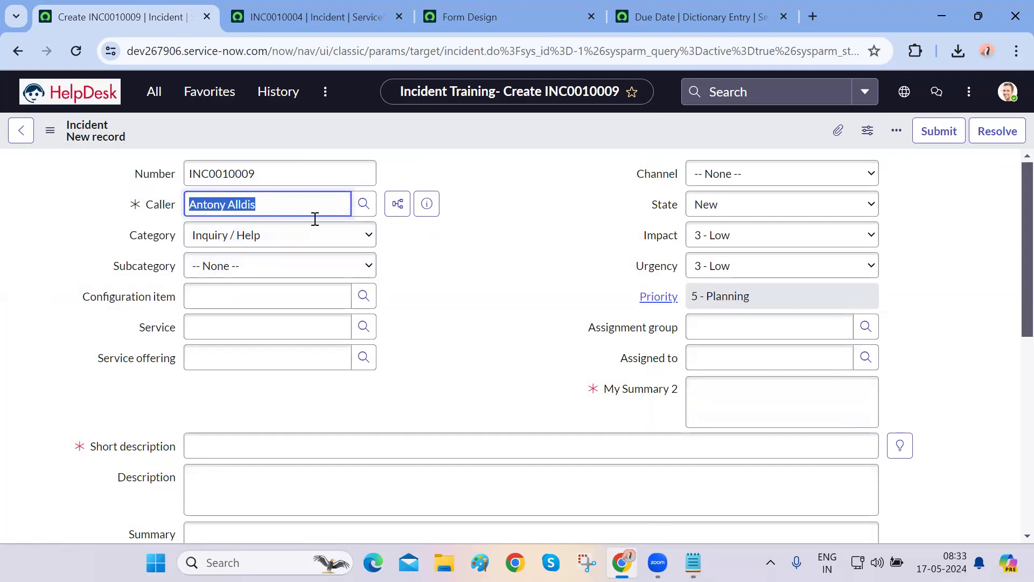
left_click(866, 357)
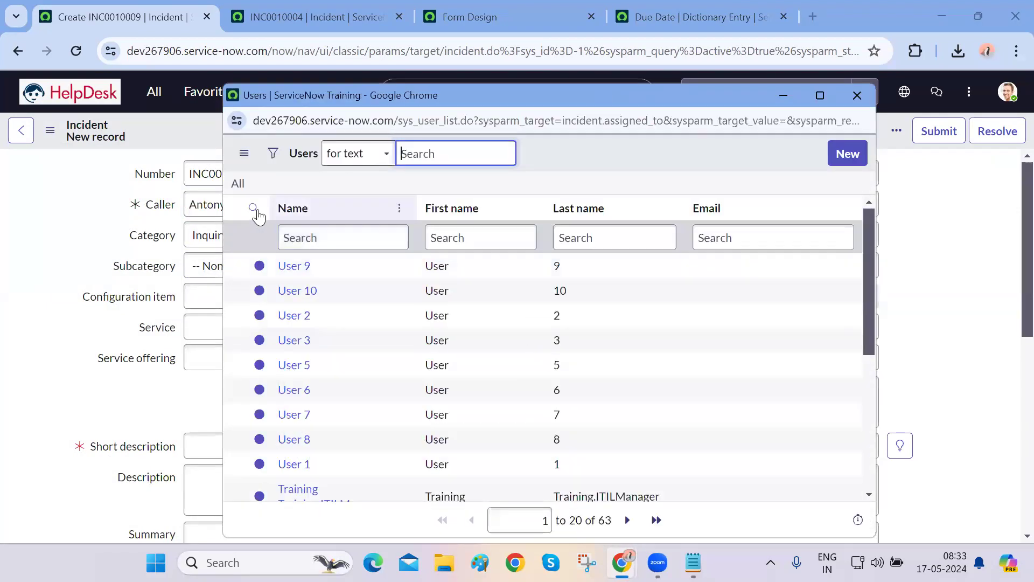
left_click(313, 238)
key("ctrl+v")
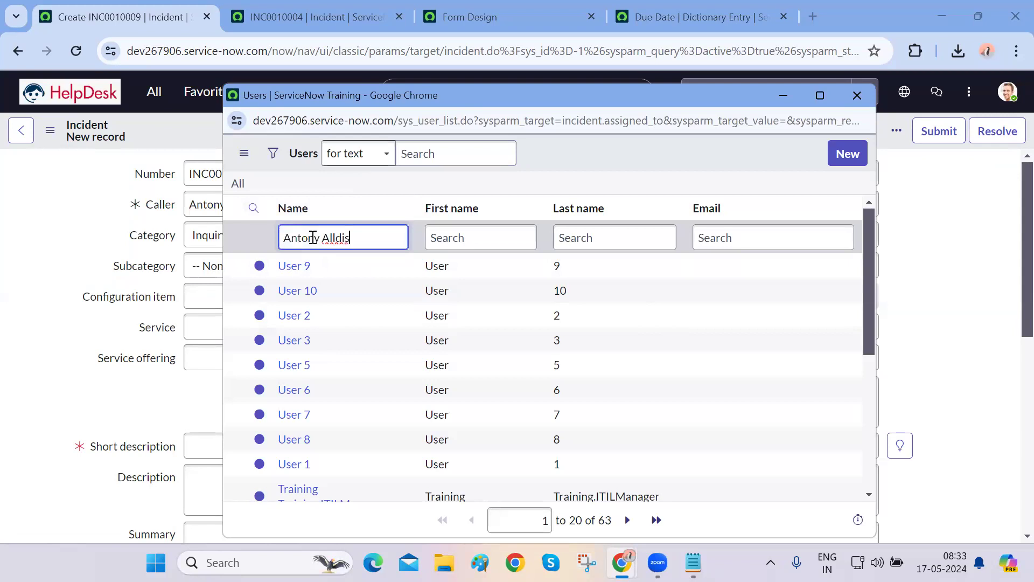
key("Return")
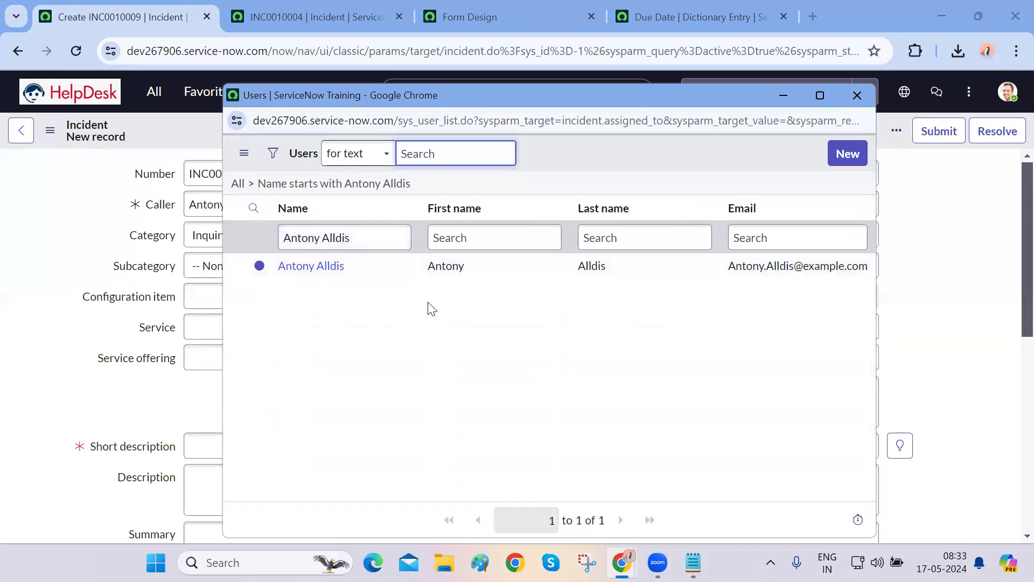
Remove the name filter from the Assigned to lookup list and browse its users through the second page.
left_click(372, 247)
key("ctrl+a")
key("BackSpace")
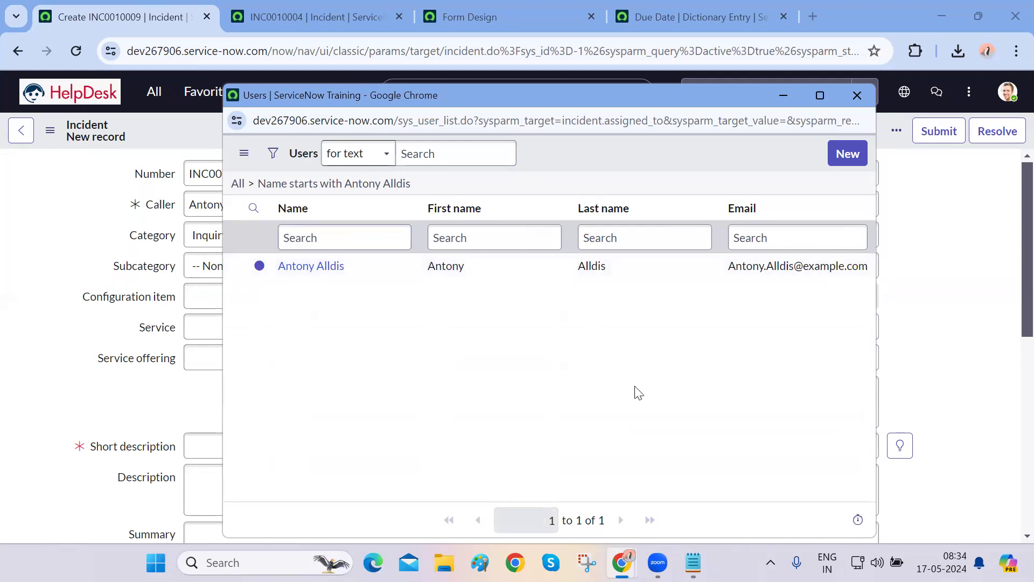
left_click(238, 183)
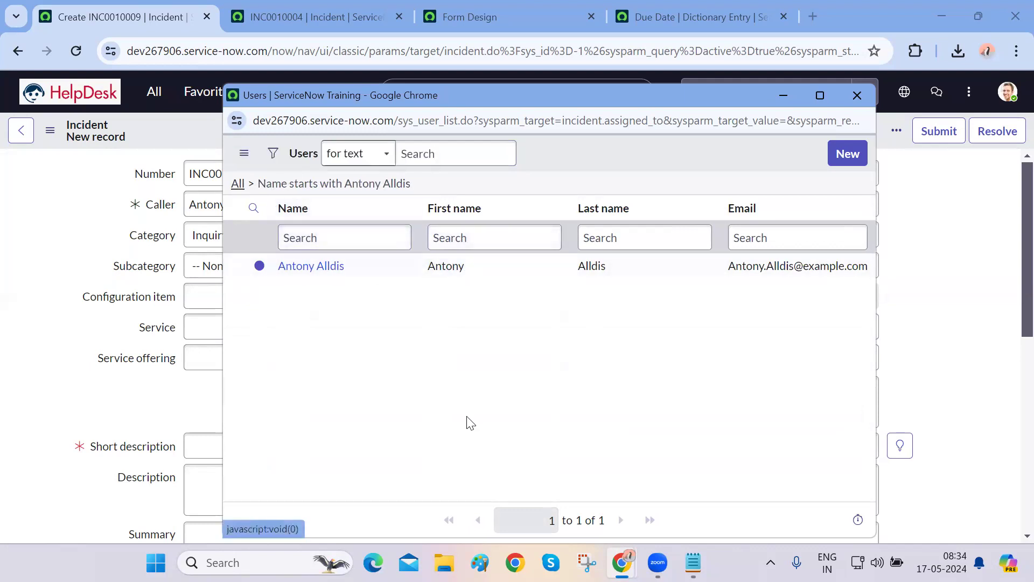
scroll(469, 425, "down", 5)
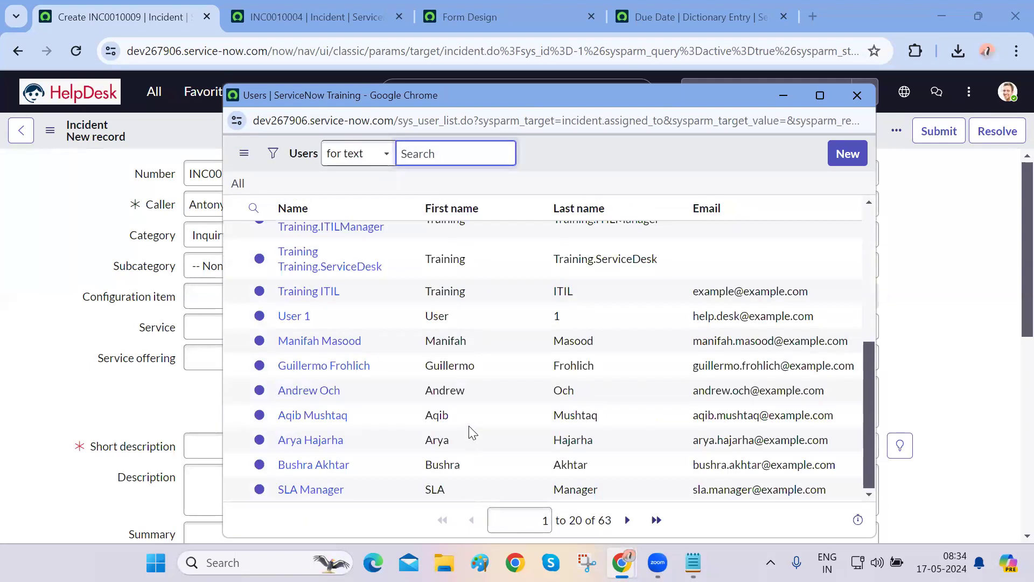
left_click(627, 519)
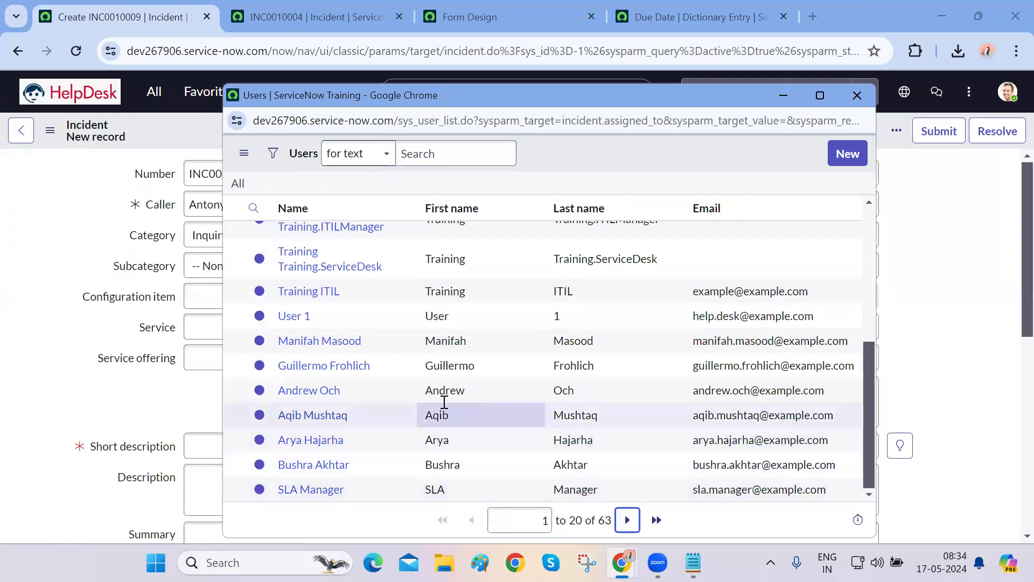
scroll(397, 376, "down", 5)
scroll(323, 377, "down", 1)
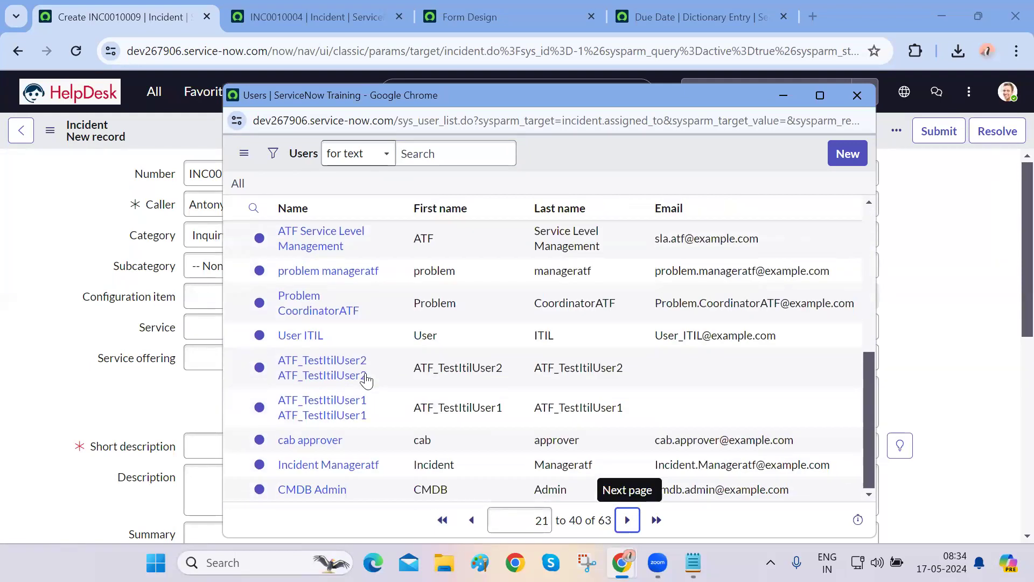
Filter the Assigned to lookup list by another user's first name, and close the list without selecting anyone.
scroll(340, 231, "up", 10)
left_click(339, 235)
type("abel")
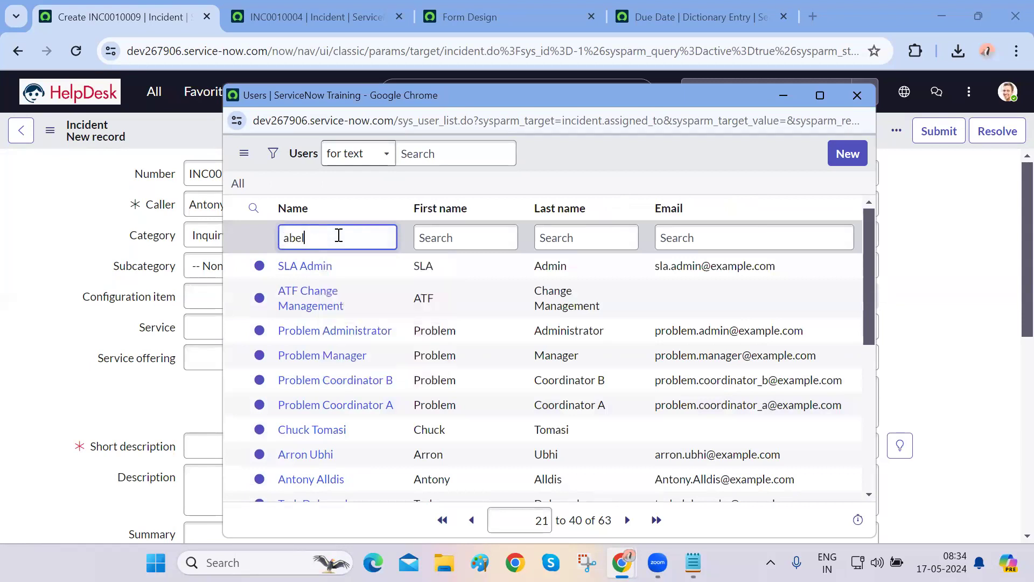
key("Return")
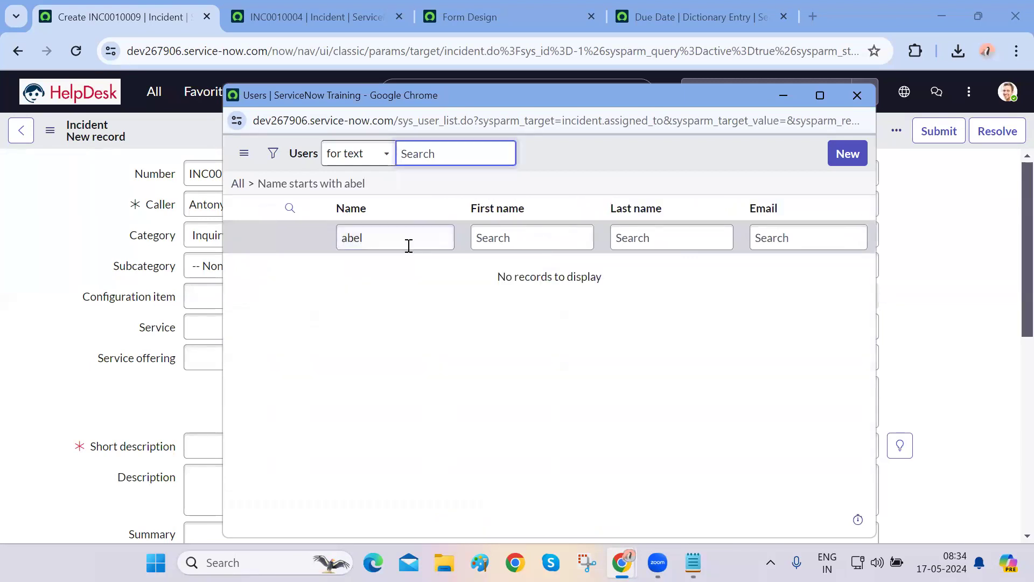
left_click(857, 96)
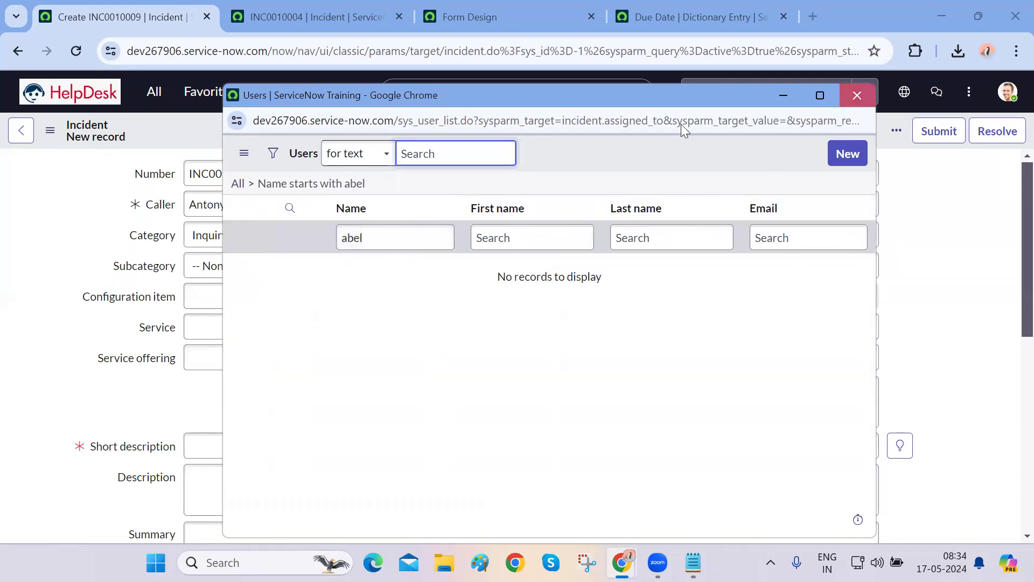
Set the Caller to the suggested user with that first name, and clear the Caller field again.
triple_click(274, 202)
type("abe")
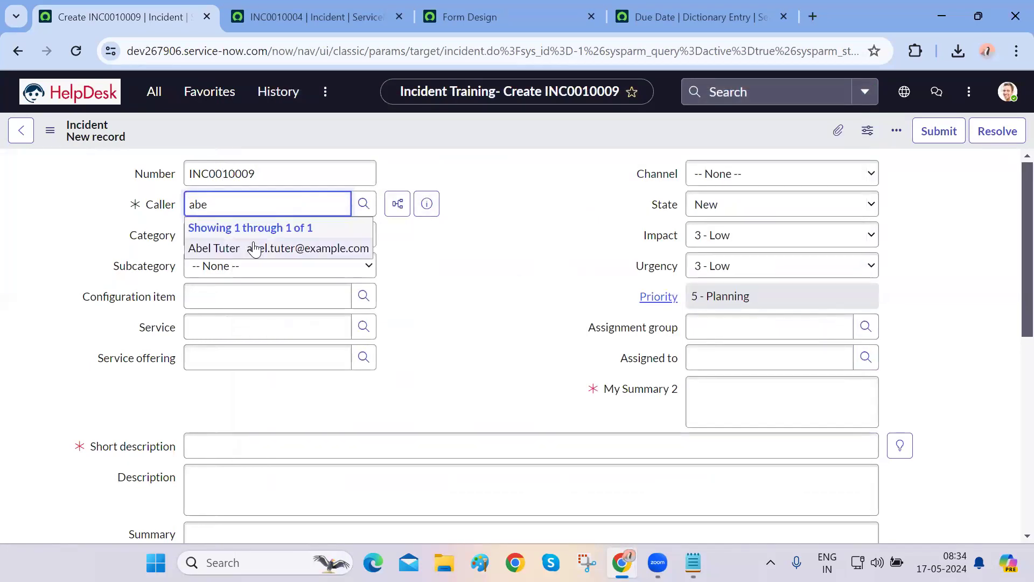
left_click(257, 247)
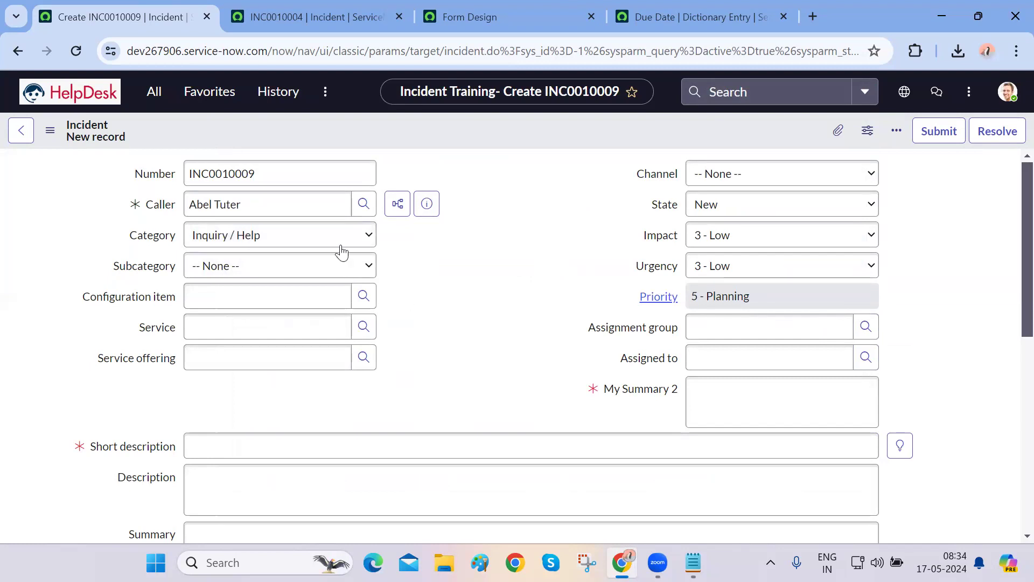
left_click(318, 211)
triple_click(319, 211)
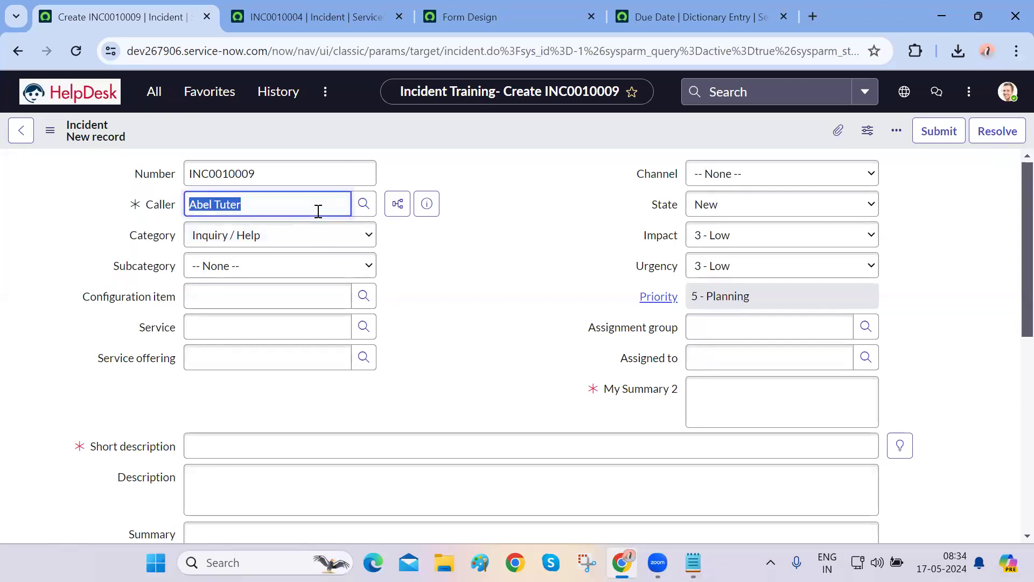
key("BackSpace")
left_click(806, 359)
left_click(917, 371)
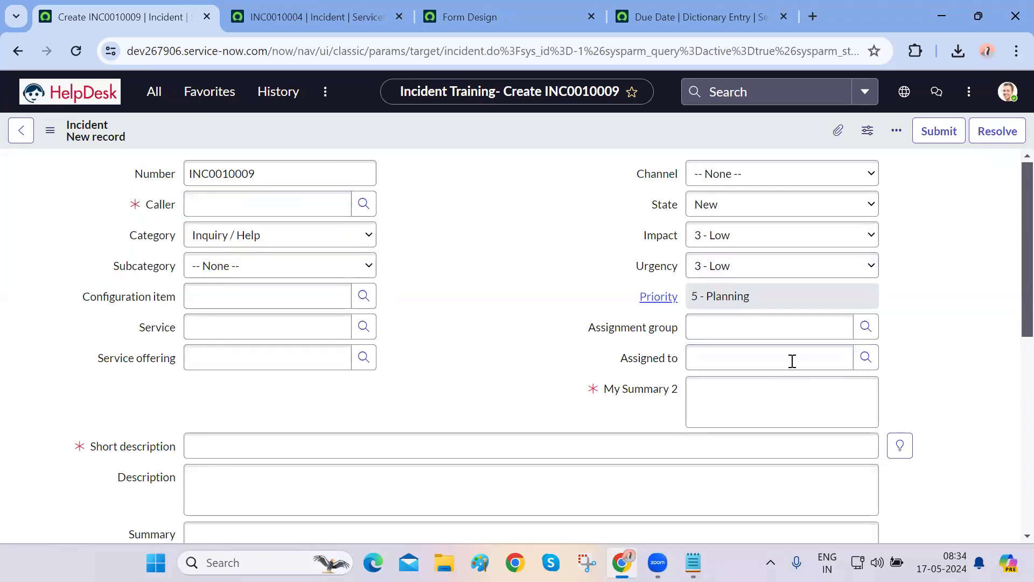
Show the Assigned to field's dictionary information, highlight its table, field, type, reference and reference qualifier values, and close it.
right_click(658, 364)
left_click(716, 431)
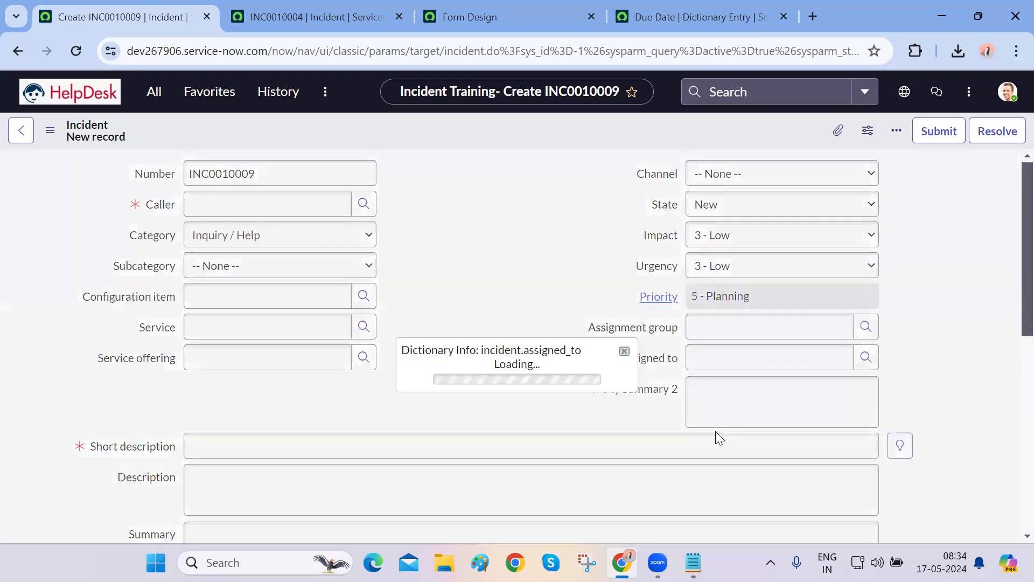
left_click_drag(502, 383, 633, 383)
left_click(634, 383)
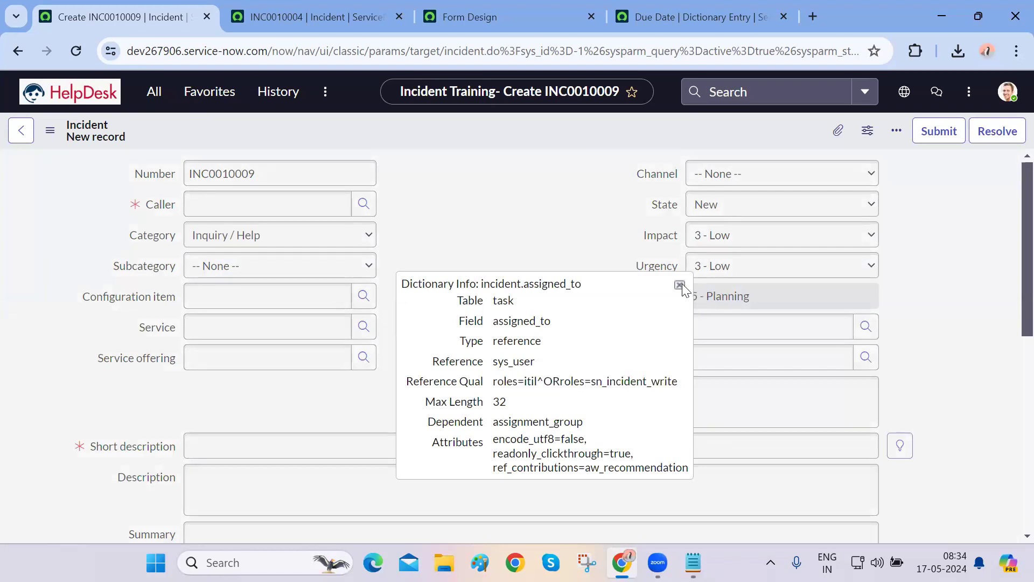
double_click(509, 302)
double_click(515, 321)
double_click(514, 342)
double_click(505, 362)
left_click_drag(497, 382, 675, 385)
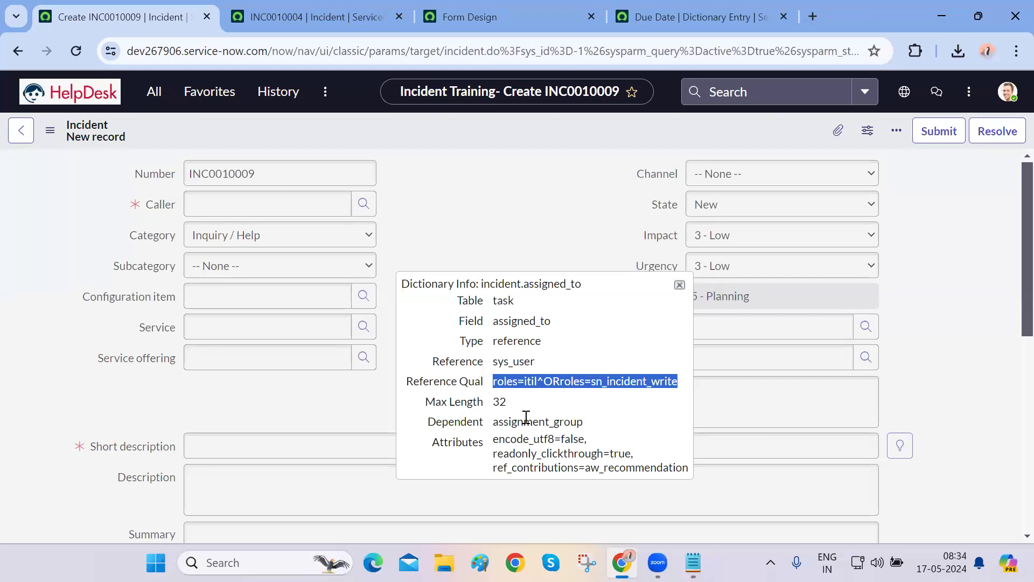
left_click(681, 286)
left_click(733, 358)
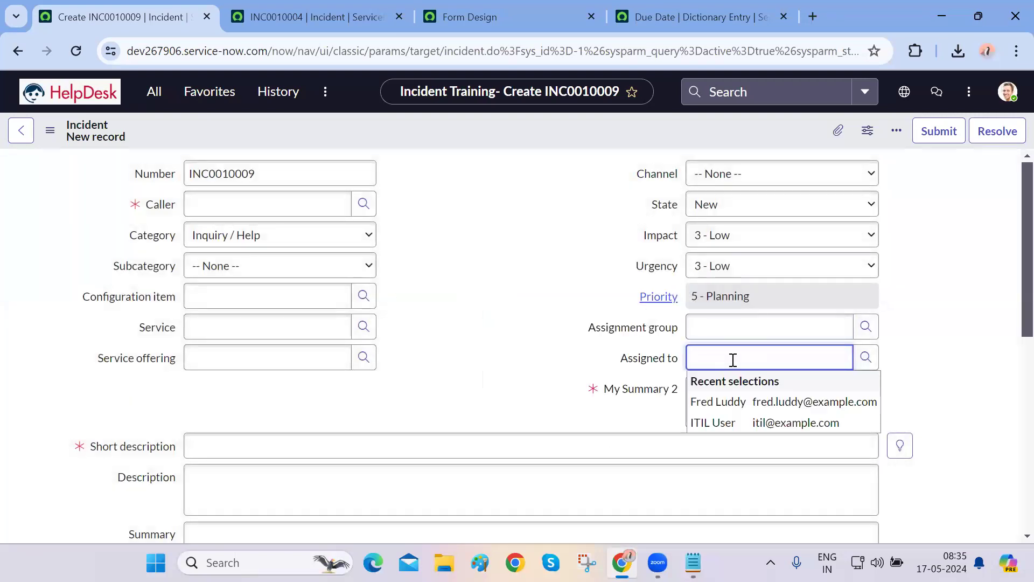
left_click(908, 345)
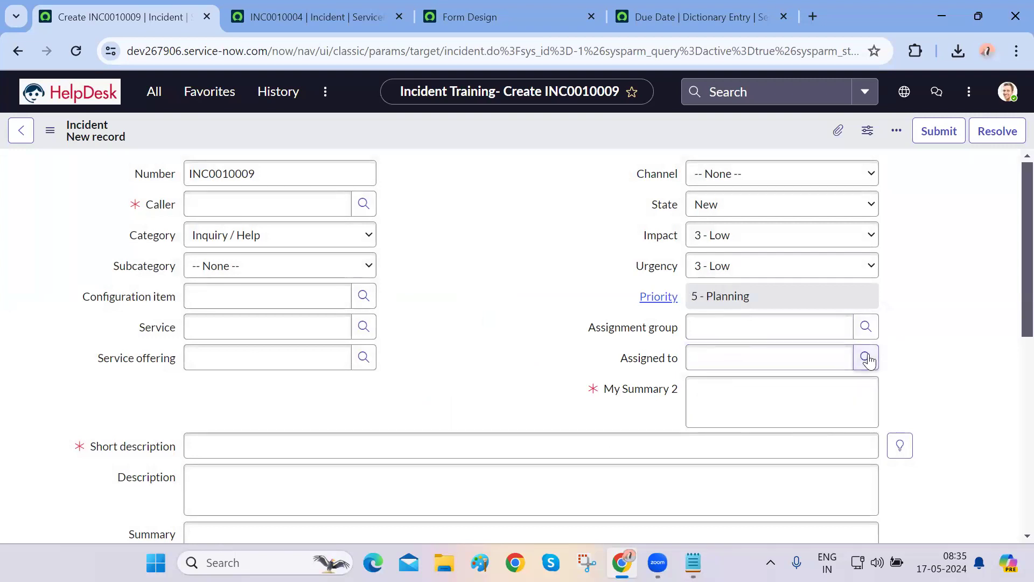
Choose a Caller from the suggestions for **, and check the Assigned to lookup list while Assignment group is empty.
left_click(321, 204)
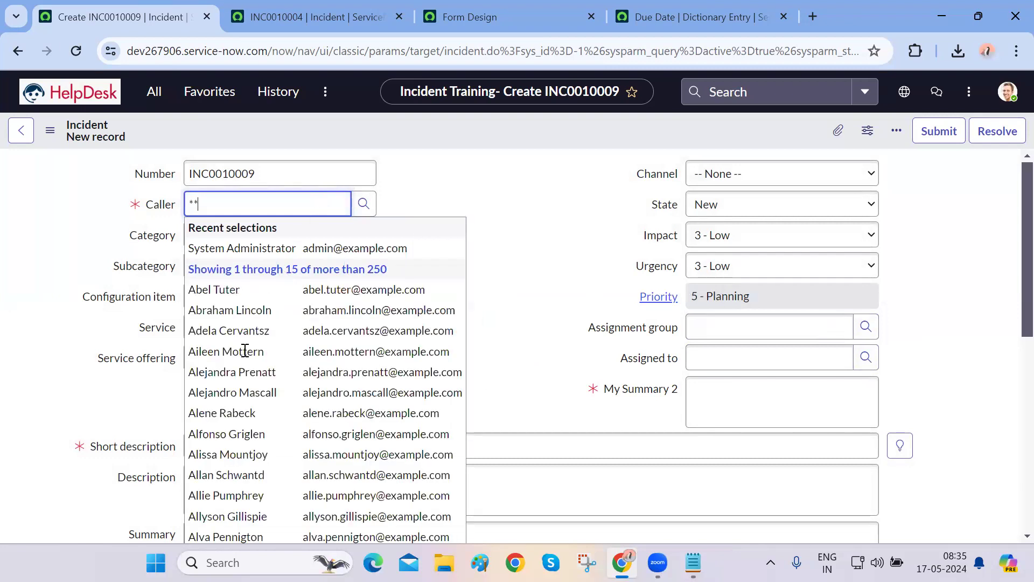
left_click(227, 403)
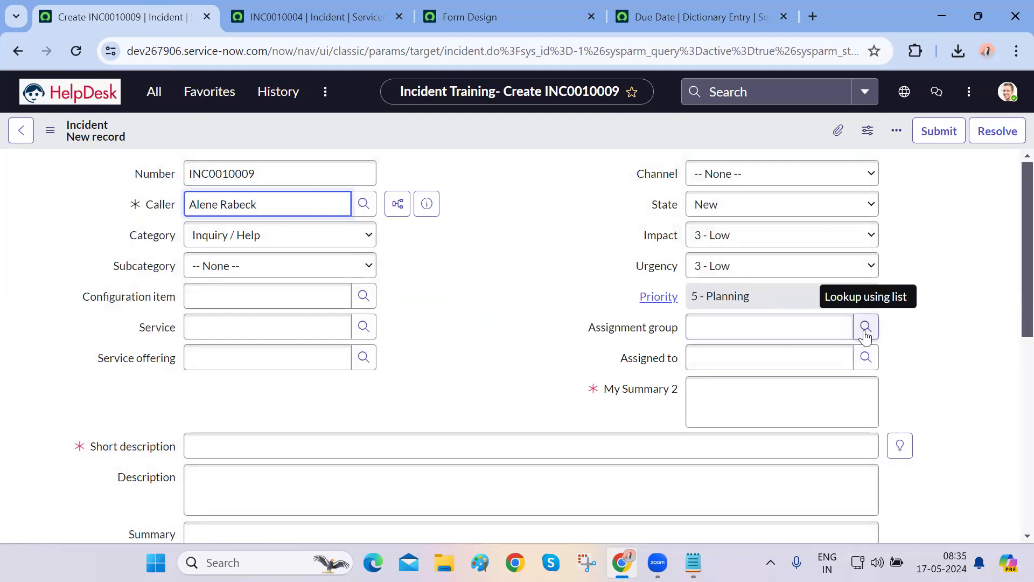
left_click(872, 364)
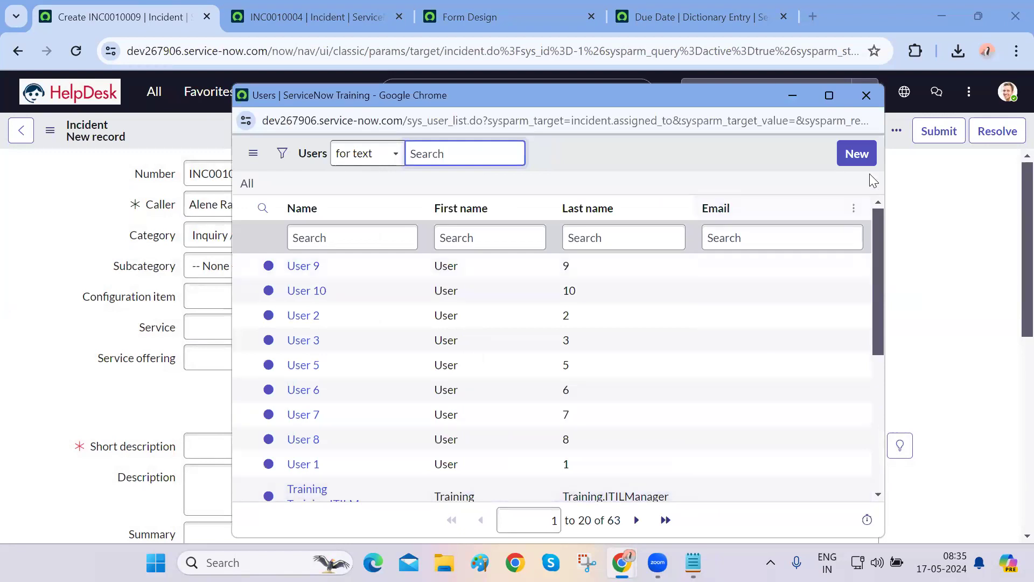
left_click(866, 96)
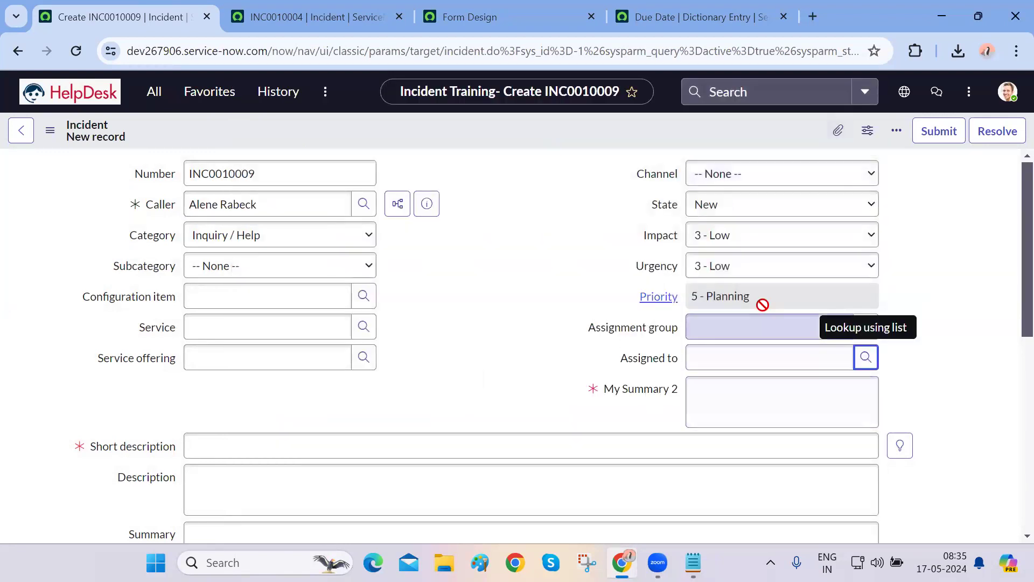
Set the Assignment group to Hardware.
left_click(762, 328)
type("hard")
left_click(727, 364)
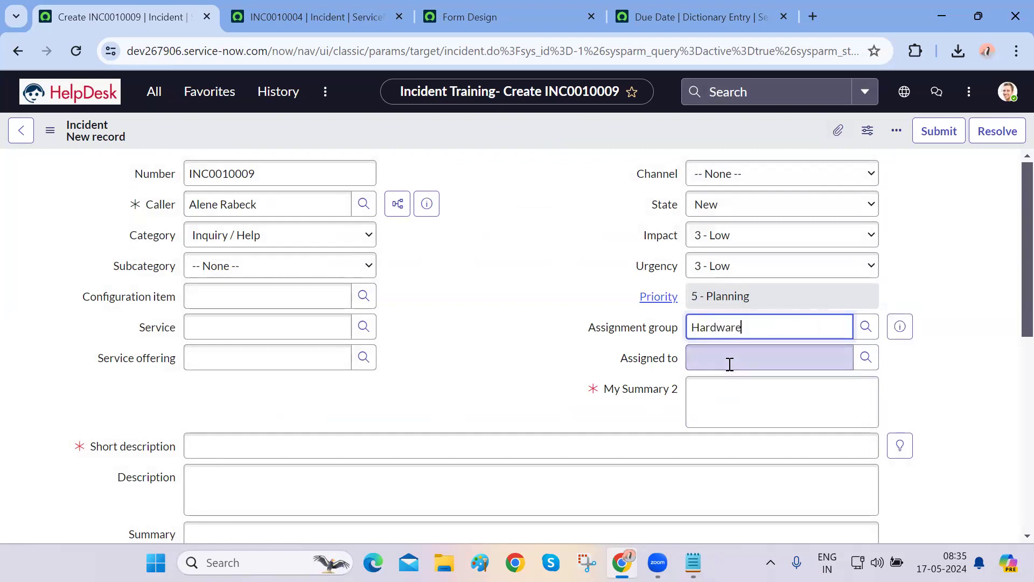
Examine the Assigned to lookup list for the Hardware group, highlight sys_user_list in its address, and close it.
left_click(866, 357)
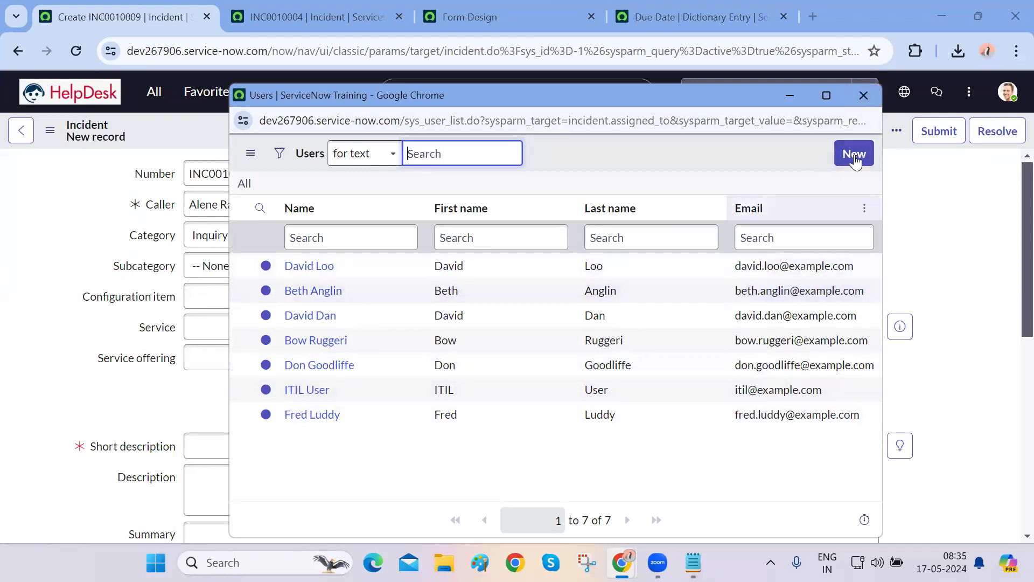
double_click(425, 122)
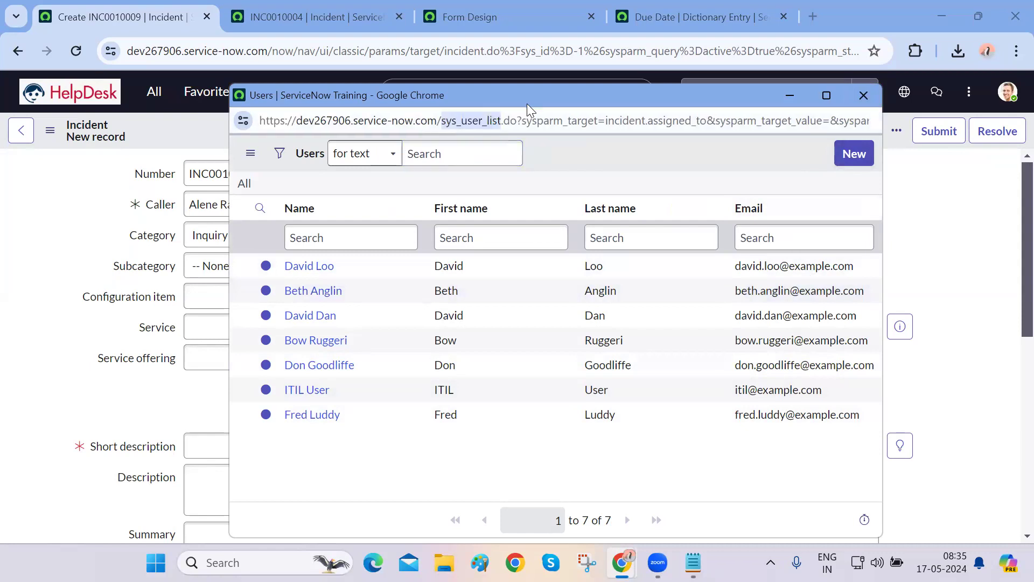
left_click_drag(531, 100, 338, 154)
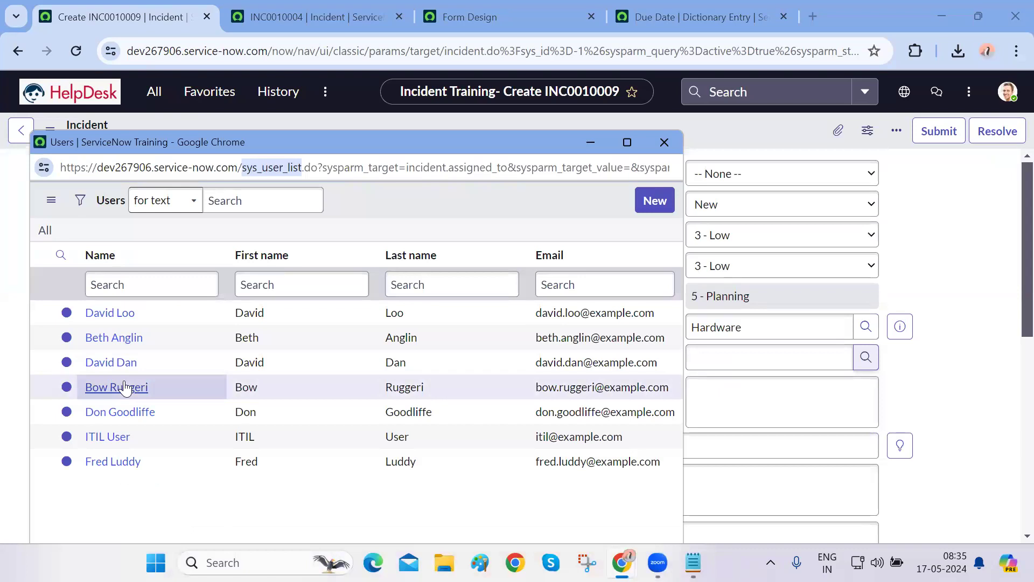
left_click(665, 142)
Set the Assignment group to My HelpDesk, and check the Assigned to lookup list for that group before closing it.
double_click(748, 327)
type("My")
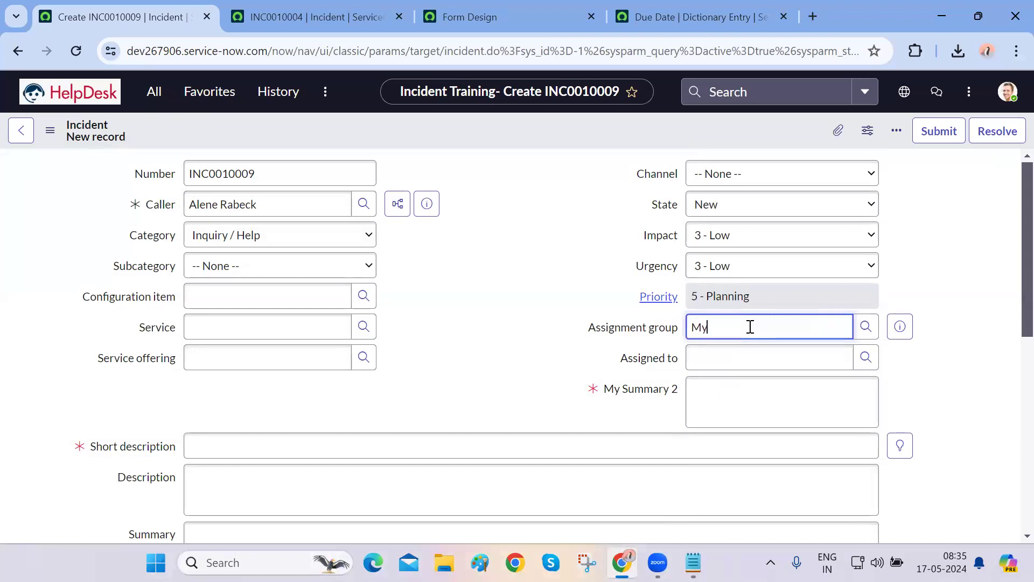
left_click(746, 351)
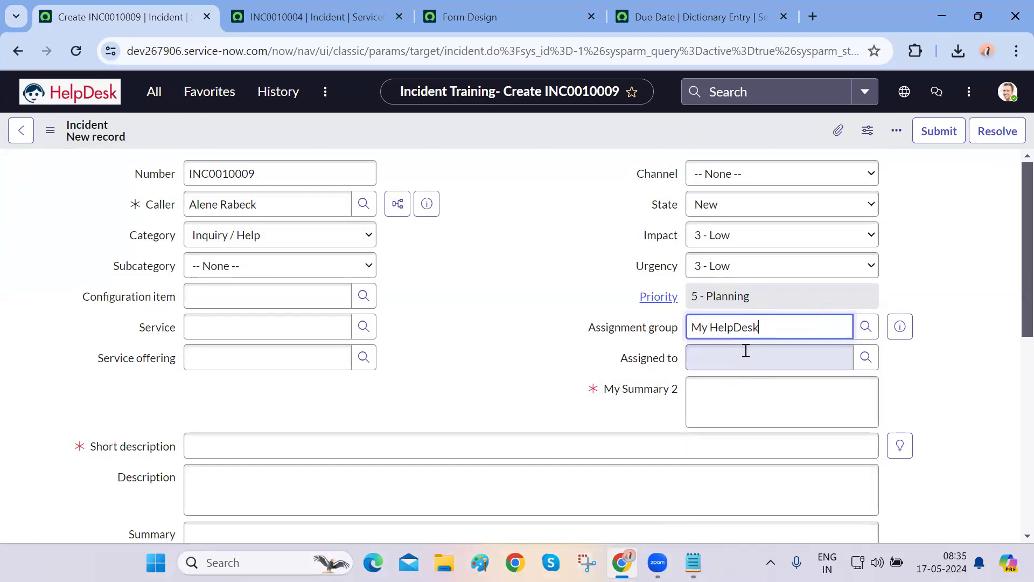
left_click(865, 366)
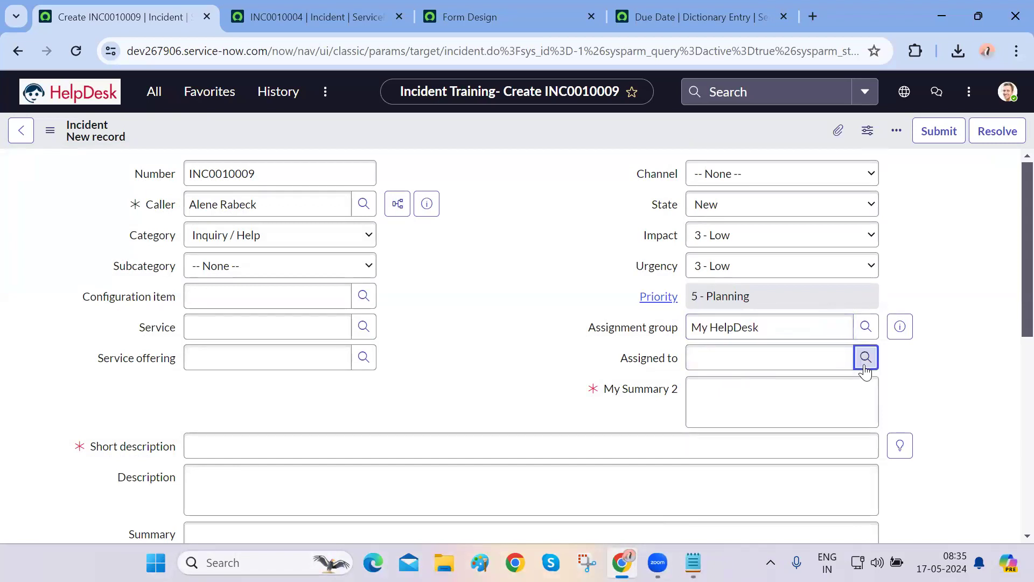
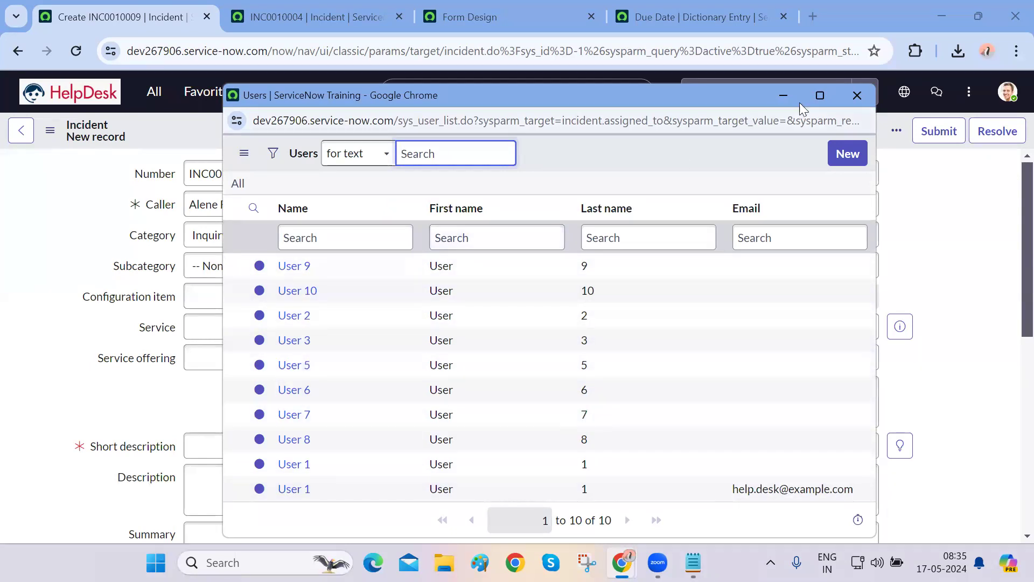
left_click(857, 96)
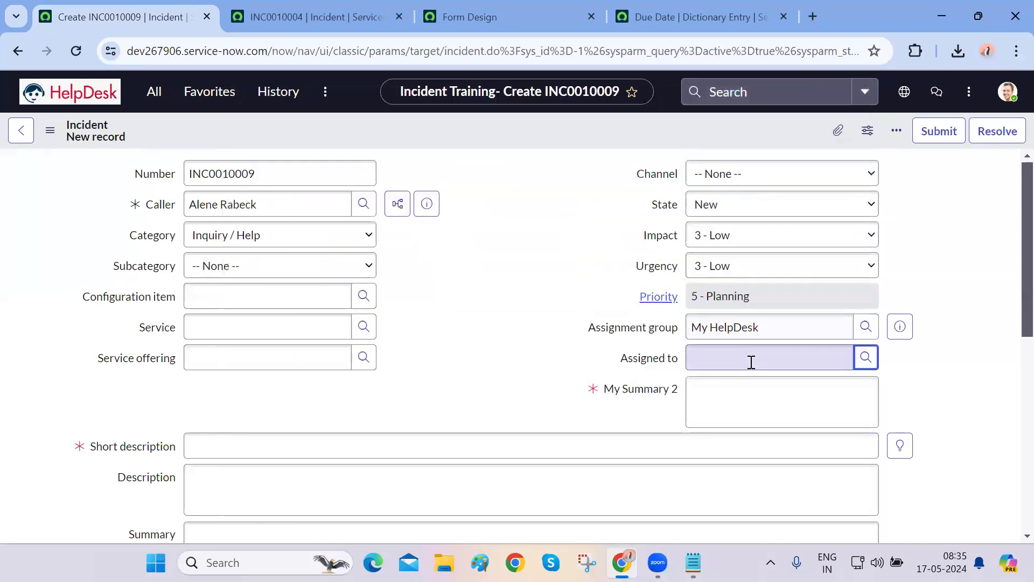
Clear the Assignment group, set it to Software, and open and close the Assigned to lookup list for that group.
left_click(718, 327)
triple_click(719, 327)
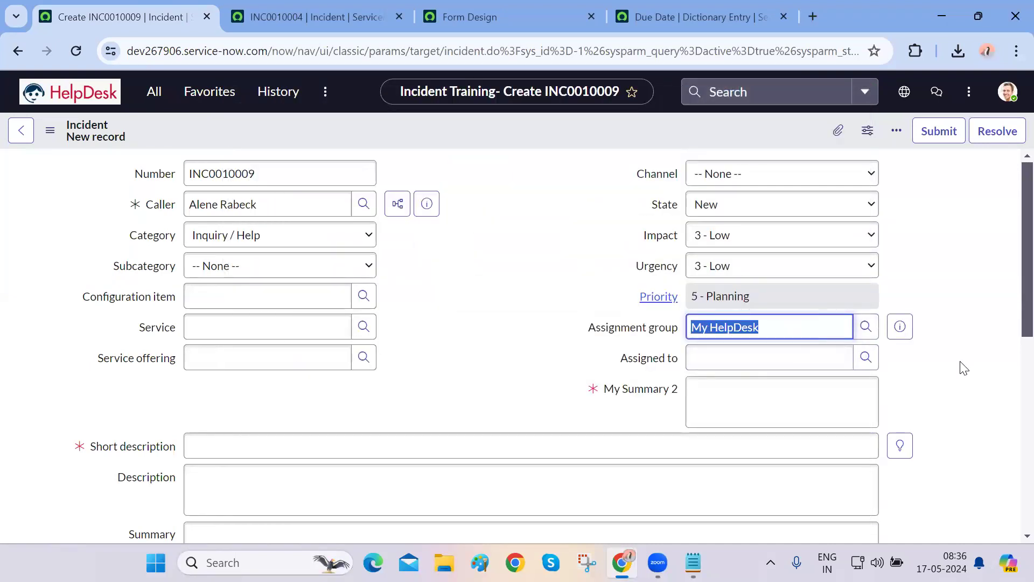
key("BackSpace")
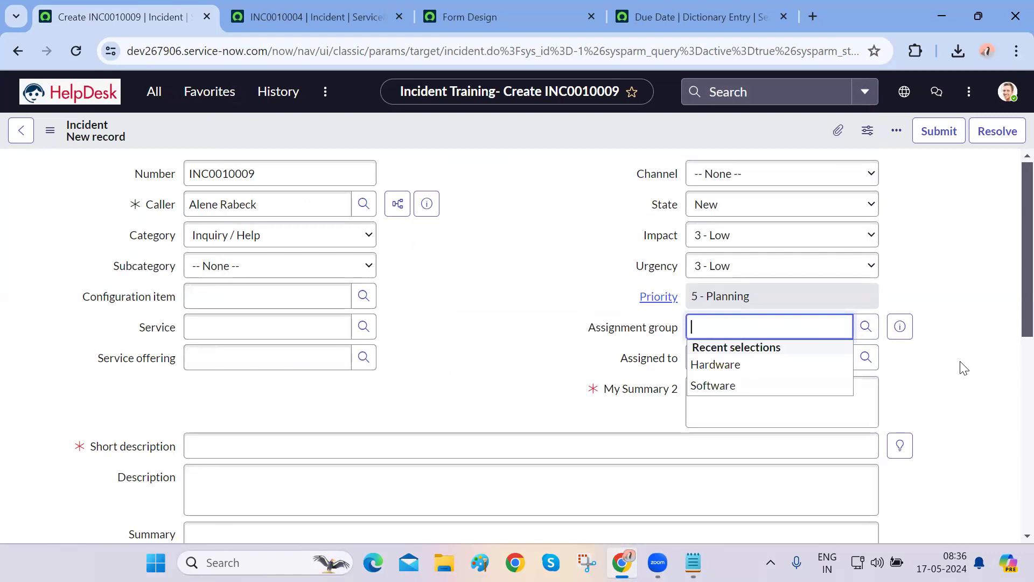
left_click(964, 369)
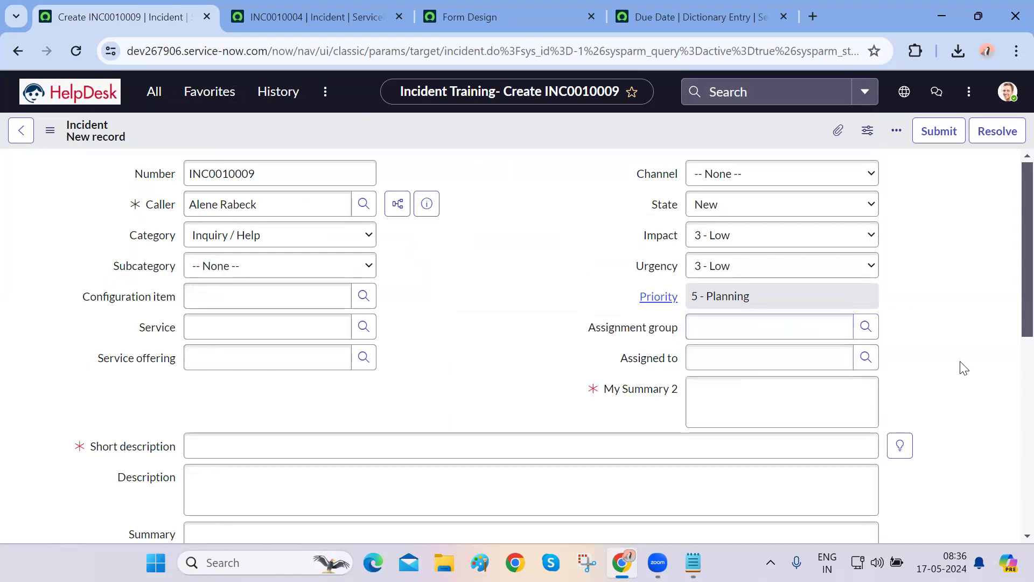
left_click(782, 333)
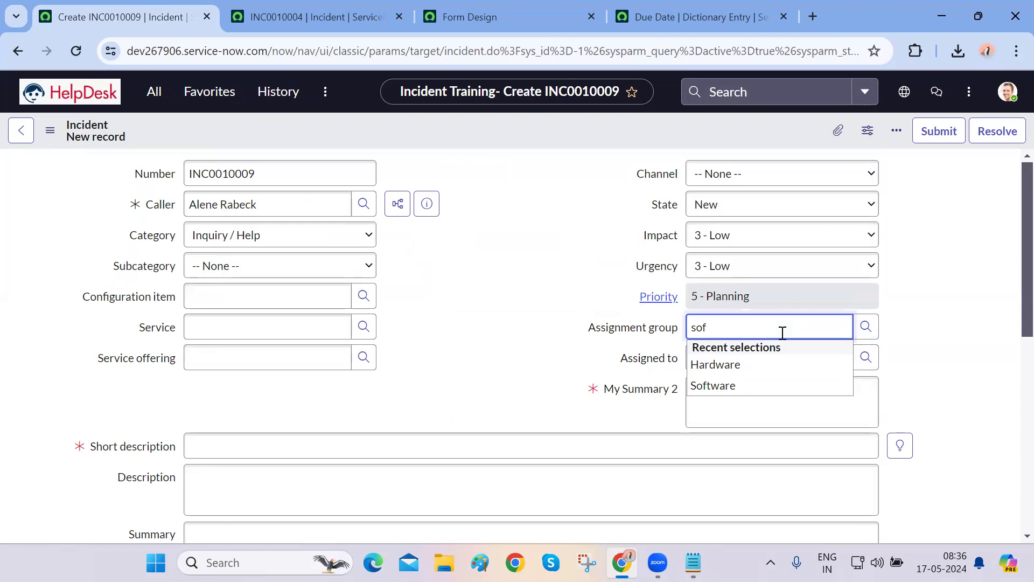
left_click(741, 366)
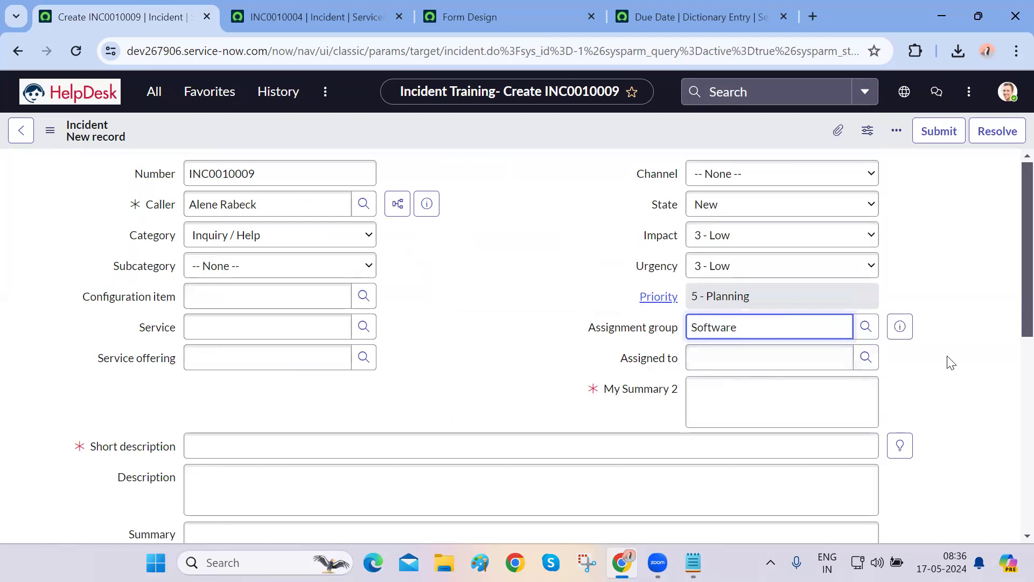
left_click(866, 357)
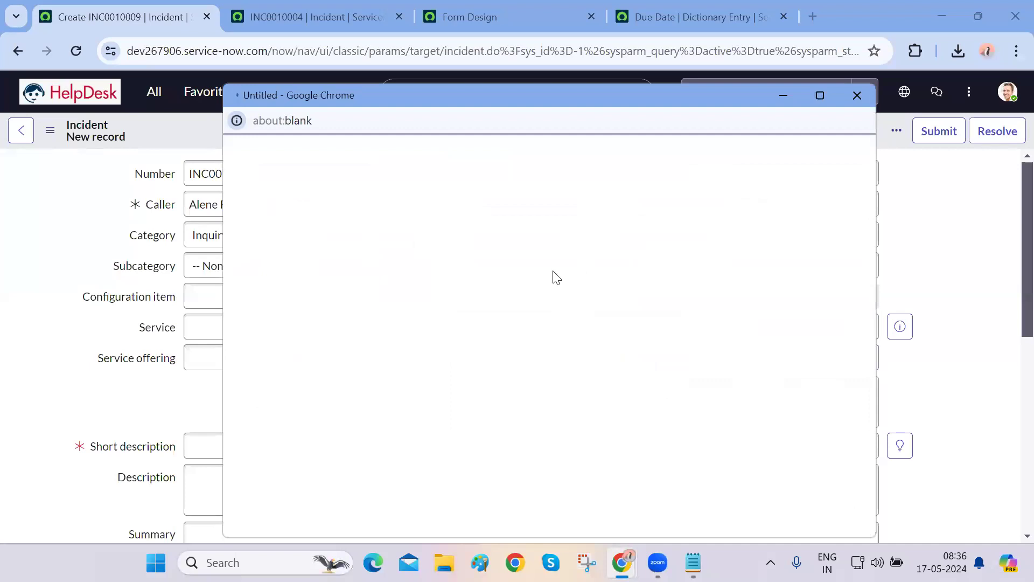
left_click(867, 93)
Set the Assignment group to My HelpDesk and choose User 6 from the Assigned to lookup list.
double_click(766, 322)
type("my")
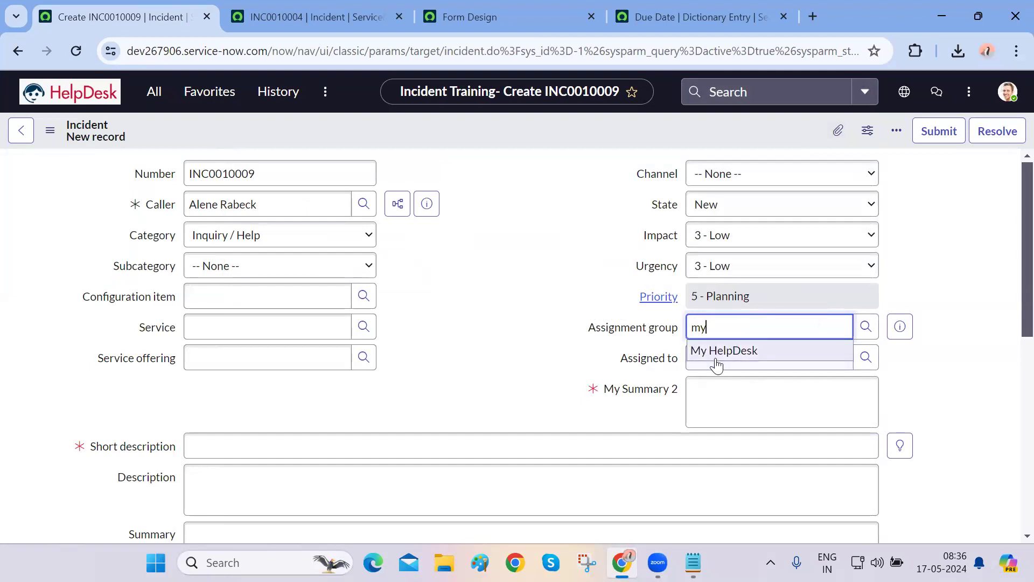
left_click(716, 352)
left_click(866, 357)
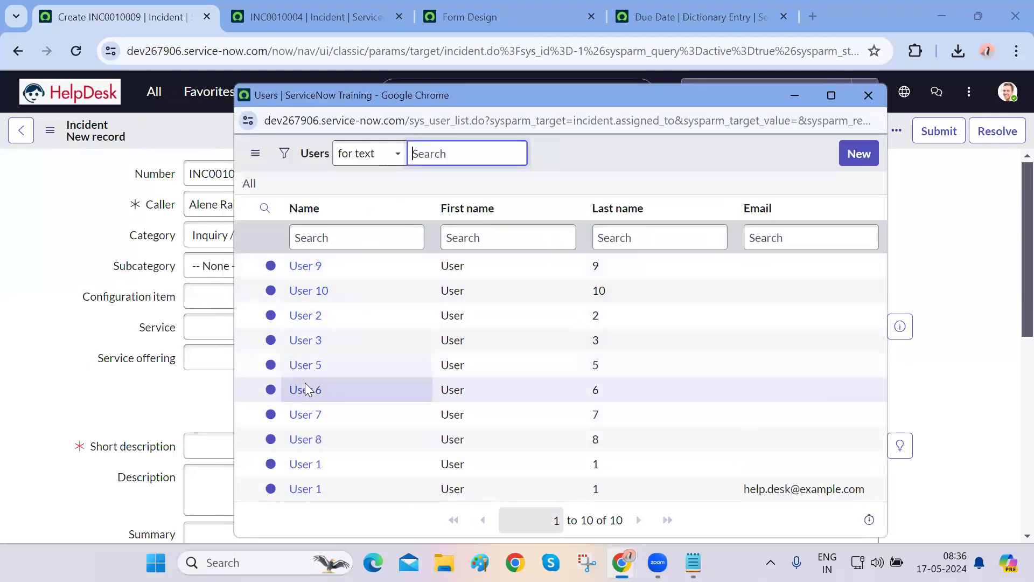
left_click(303, 390)
Fill in My Summary 2 with "sajkdhjasdahj" and Short description with "asjhygfsajsx", and save the incident.
left_click(780, 403)
type("sajkdhjasdahj")
left_click(939, 133)
left_click(362, 488)
type("asjhygfsajsx")
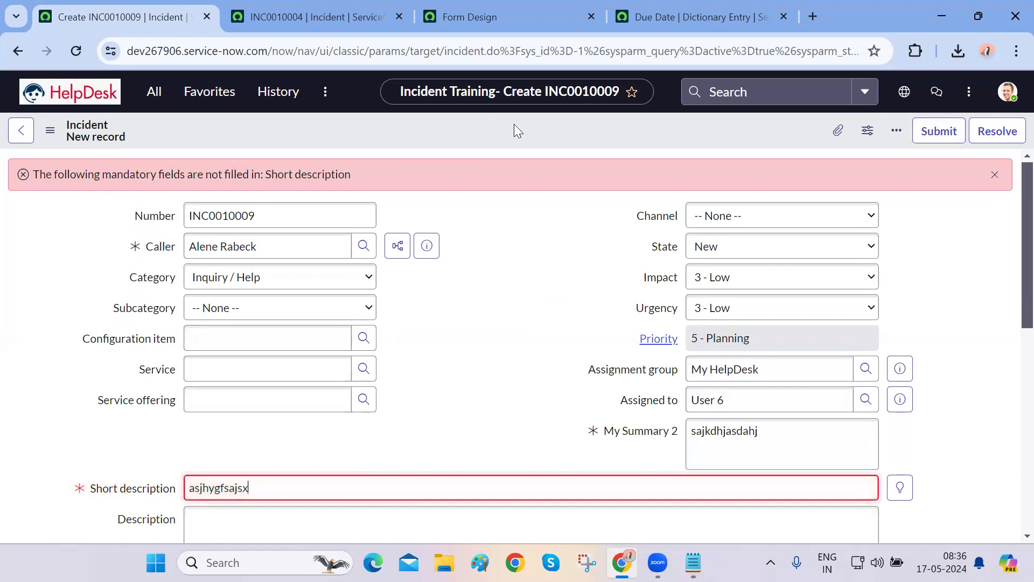
key("ctrl+s")
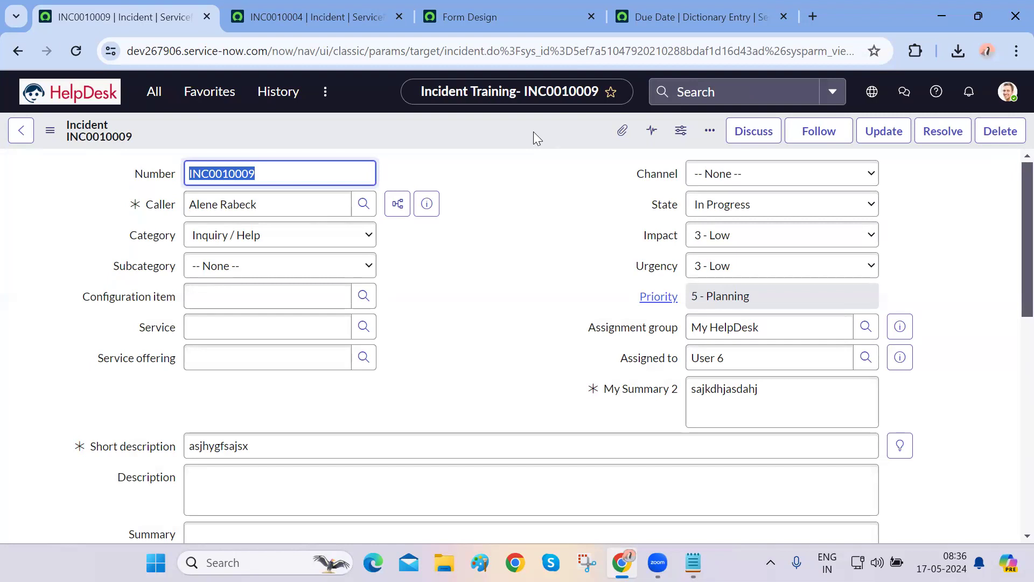
Show the Number field's dictionary information, highlight its type value, and close it.
right_click(155, 178)
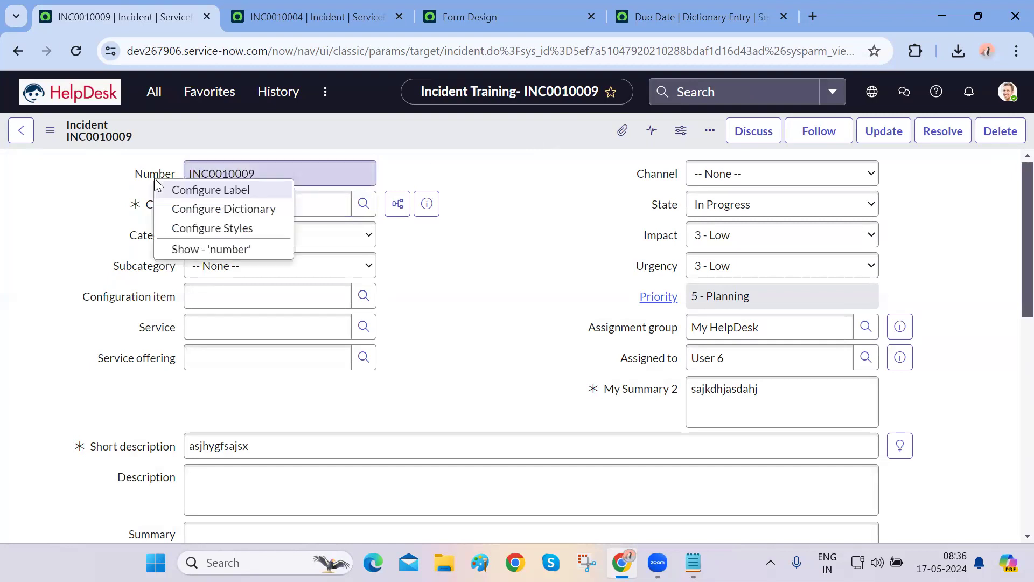
left_click(198, 249)
double_click(487, 346)
left_click(624, 284)
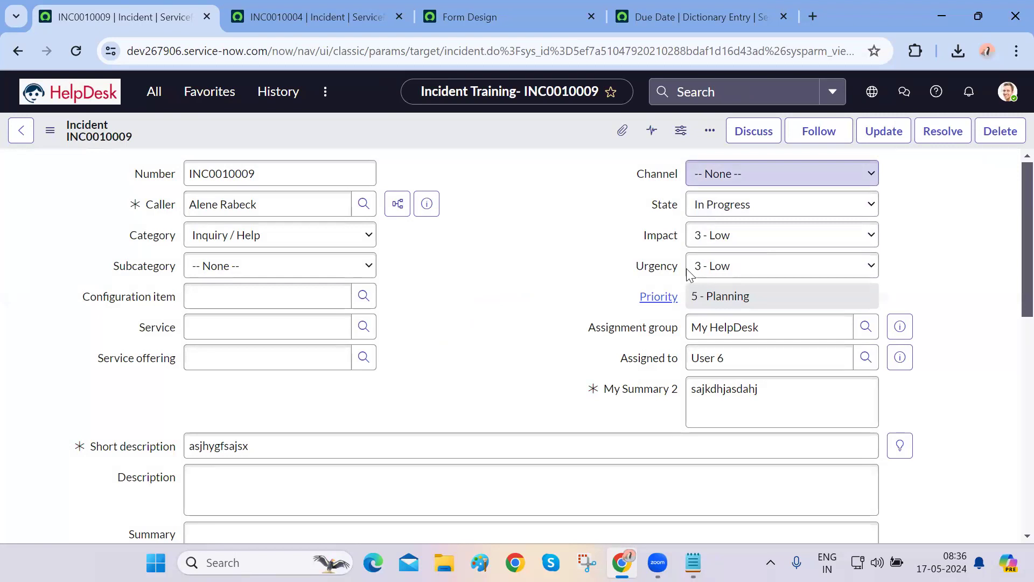
Show the Channel field's dictionary information, highlight its type value, and close it.
right_click(653, 172)
left_click(701, 282)
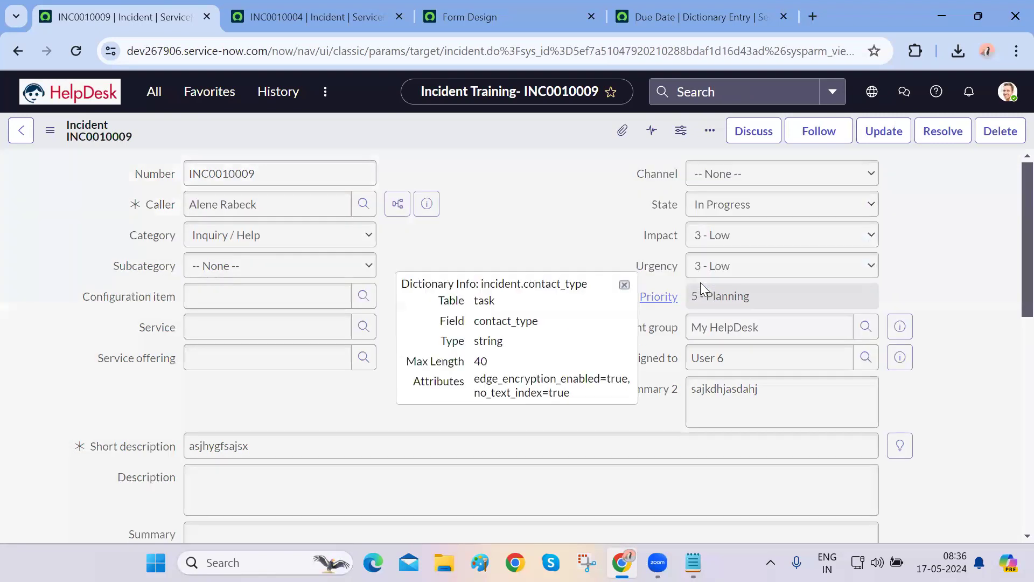
double_click(480, 345)
left_click(624, 286)
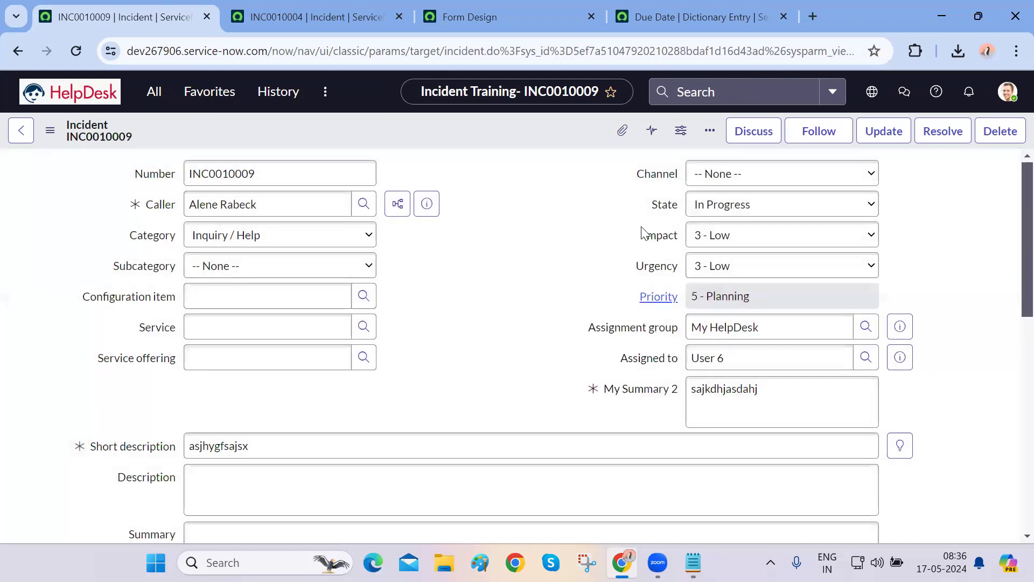
Show the Channel field's dictionary information again, highlight the field name contact_type, and close it.
right_click(656, 179)
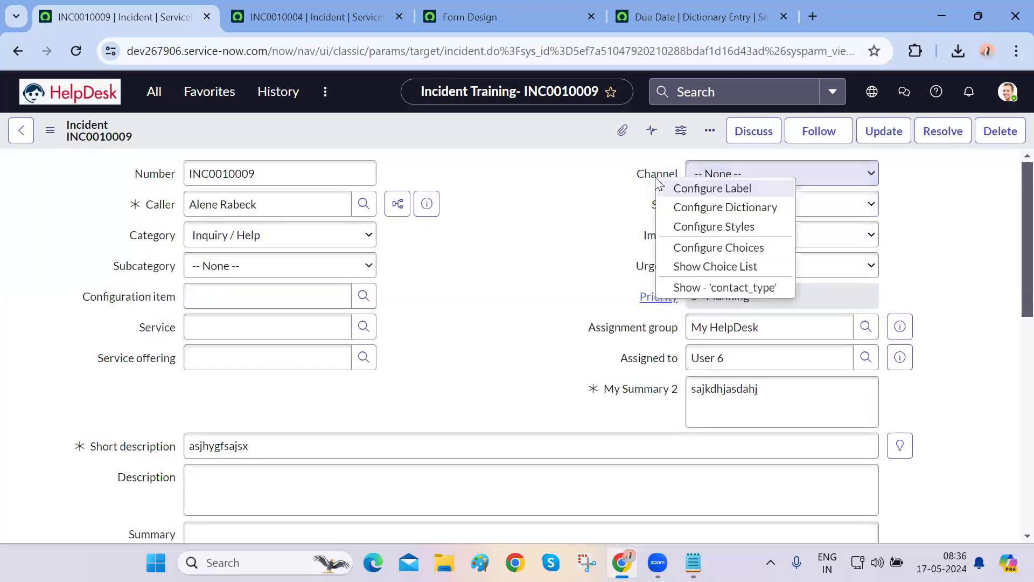
left_click(575, 276)
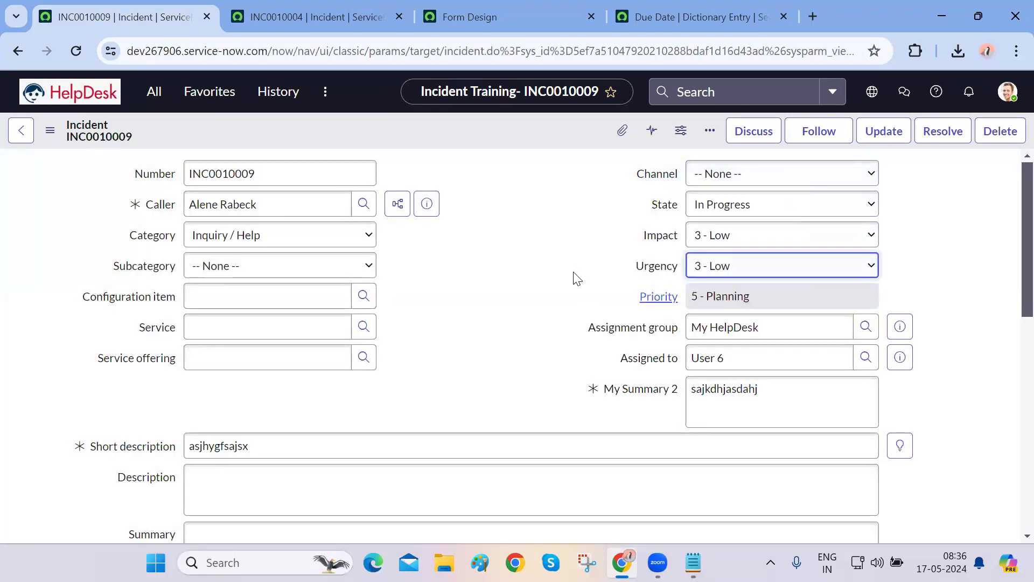
right_click(659, 176)
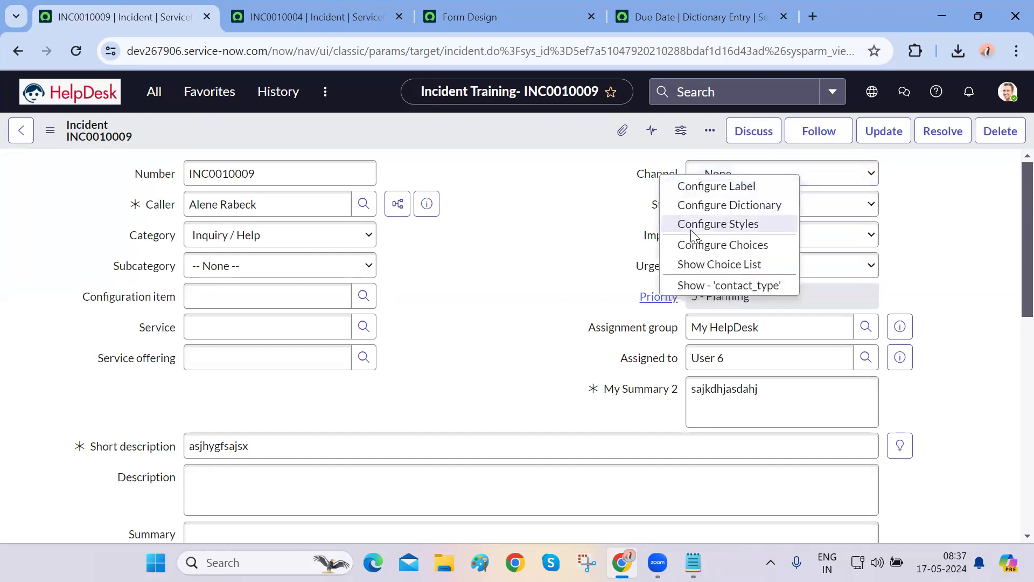
left_click(682, 287)
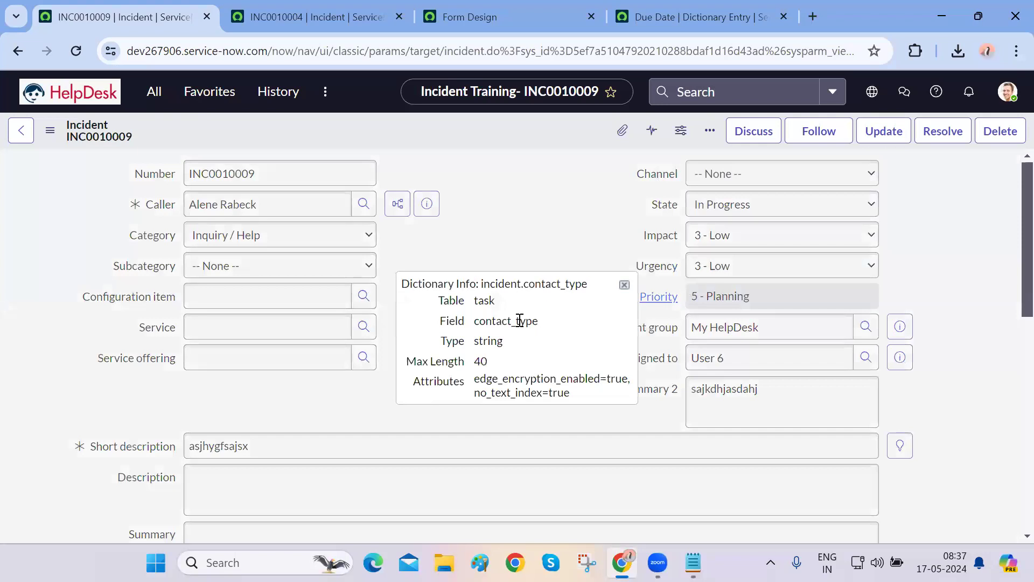
double_click(520, 321)
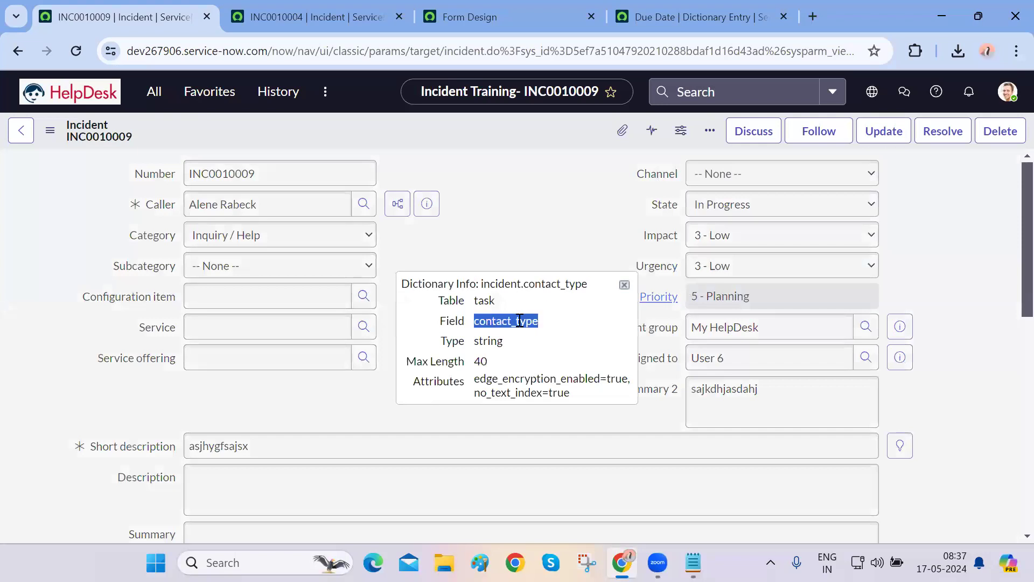
left_click(626, 284)
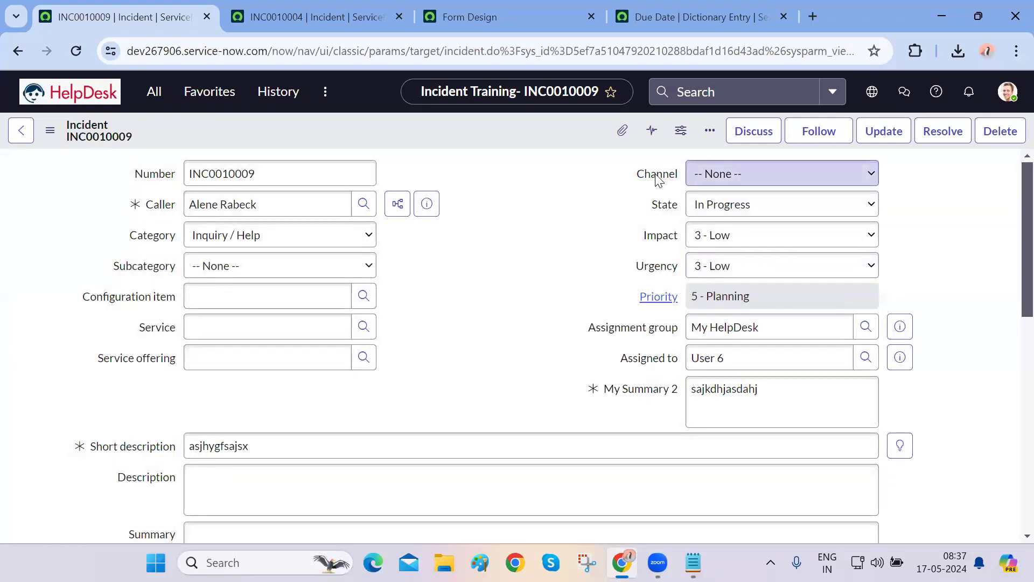
Open the Channel field's dictionary entry, review its Choices list, and return to the incident.
right_click(657, 179)
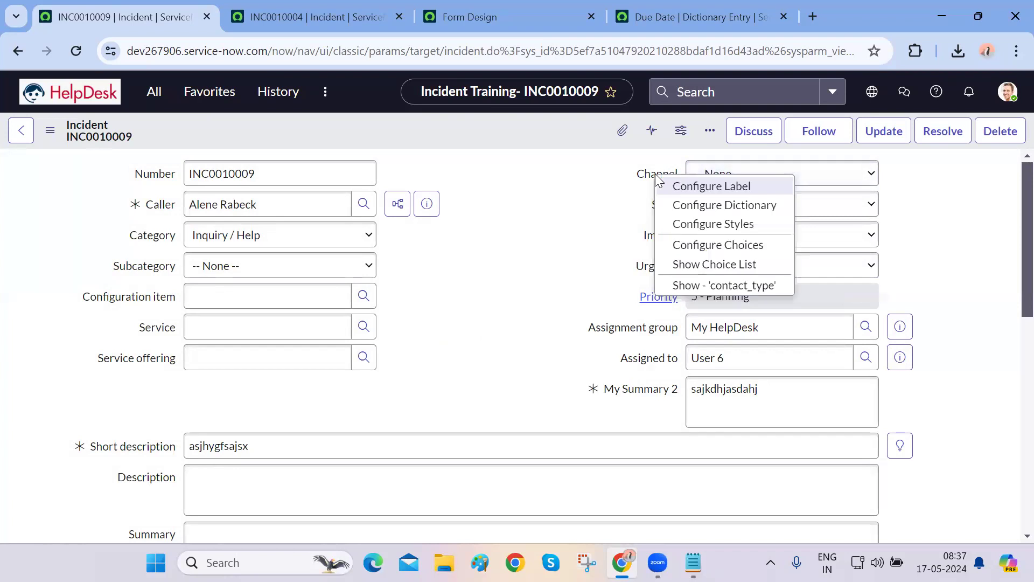
left_click(682, 207)
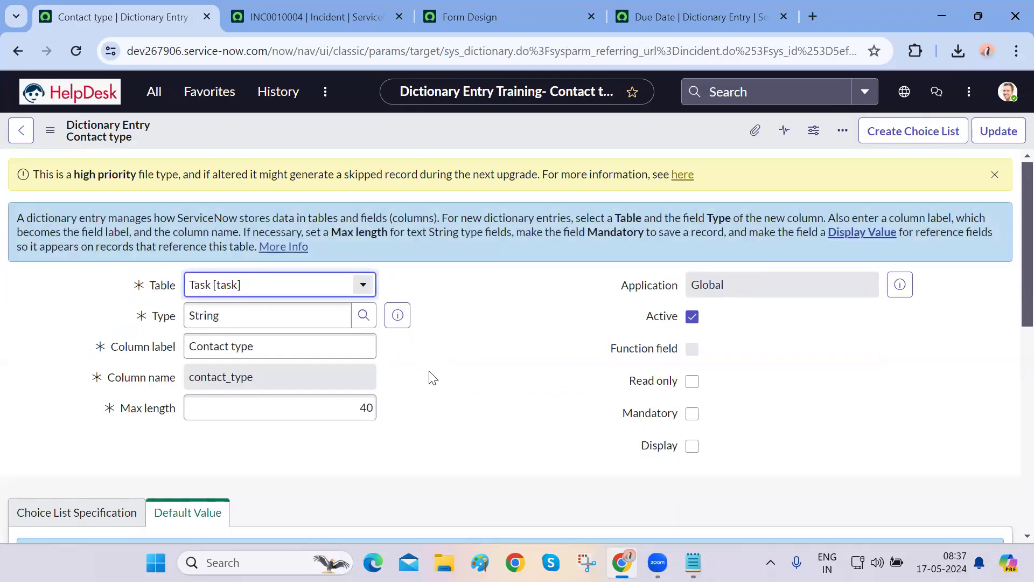
scroll(433, 377, "down", 10)
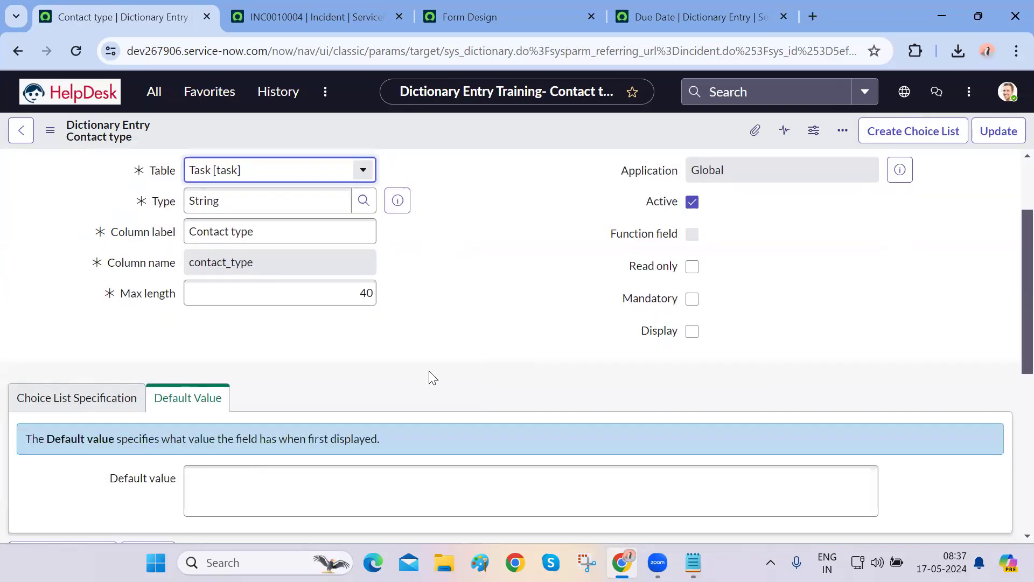
left_click(162, 290)
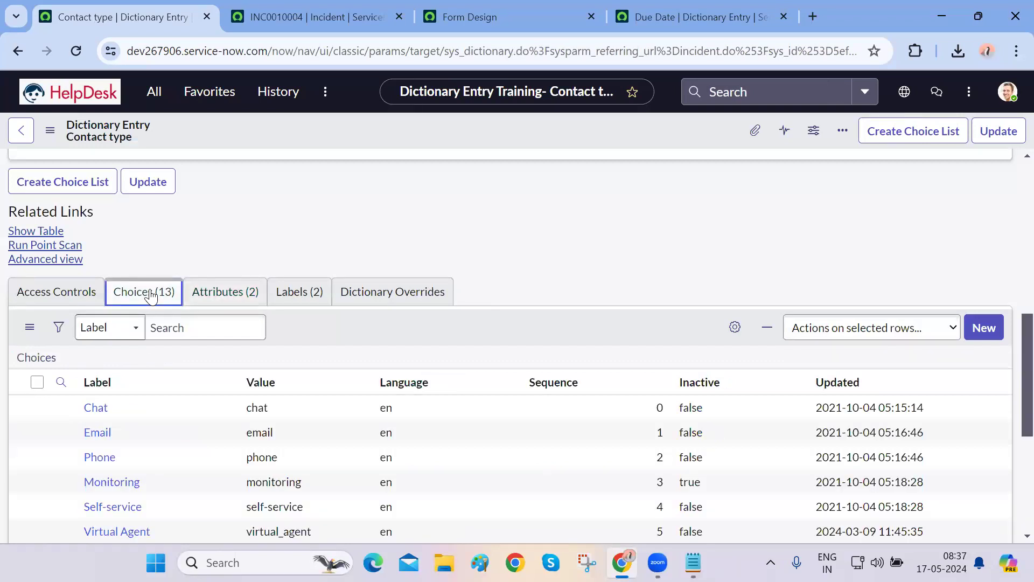
scroll(164, 464, "down", 5)
scroll(163, 462, "up", 7)
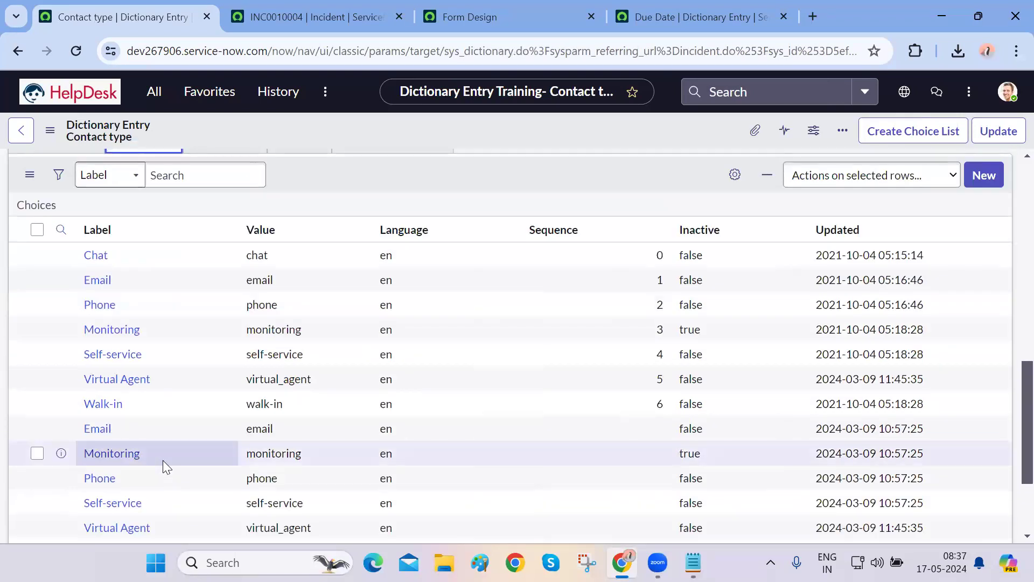
scroll(108, 290, "up", 10)
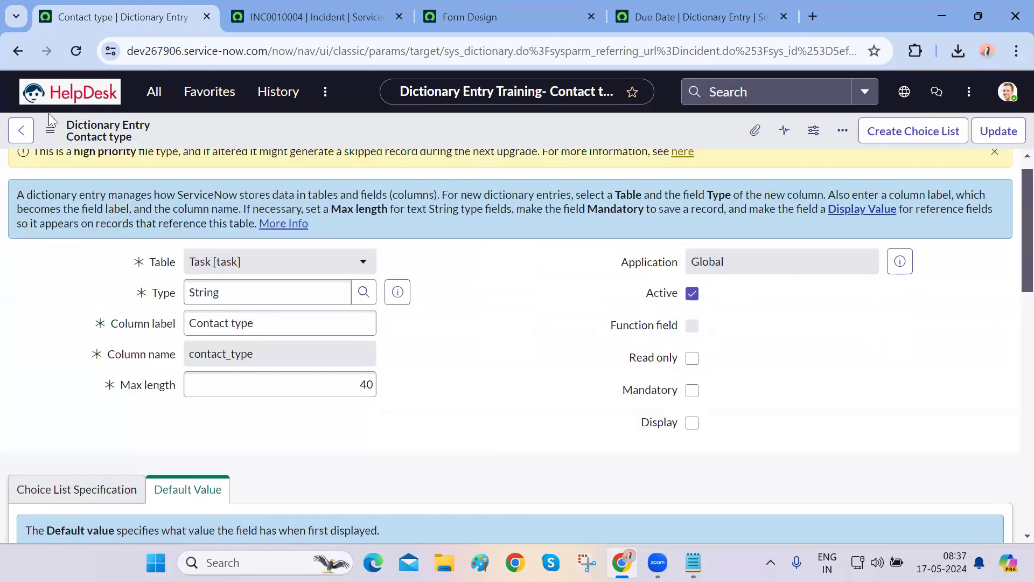
left_click(19, 54)
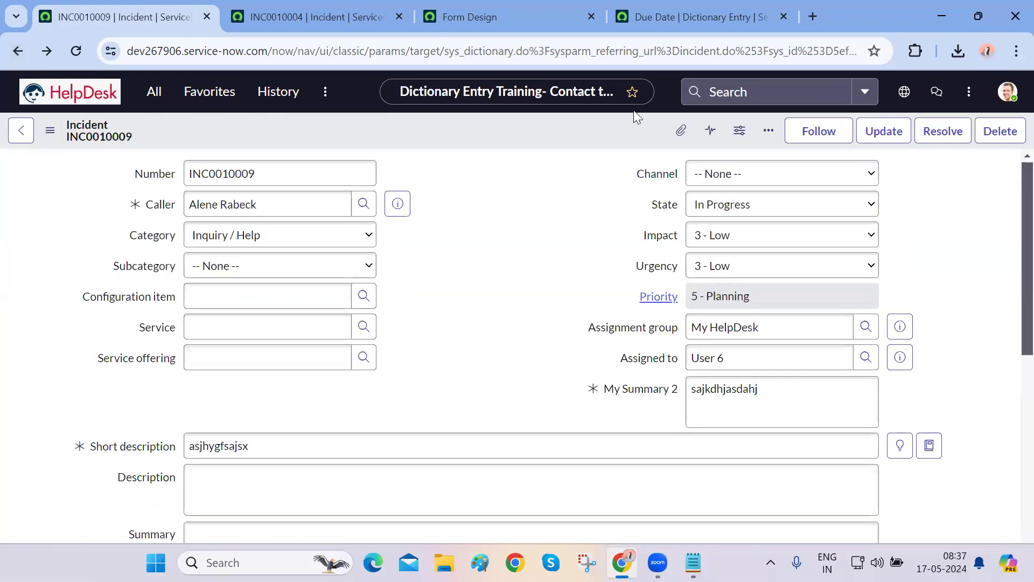
Switch the incident's Channel through Chat, Email and Self-service, ending with Virtual Agent selected.
left_click(716, 173)
left_click(719, 210)
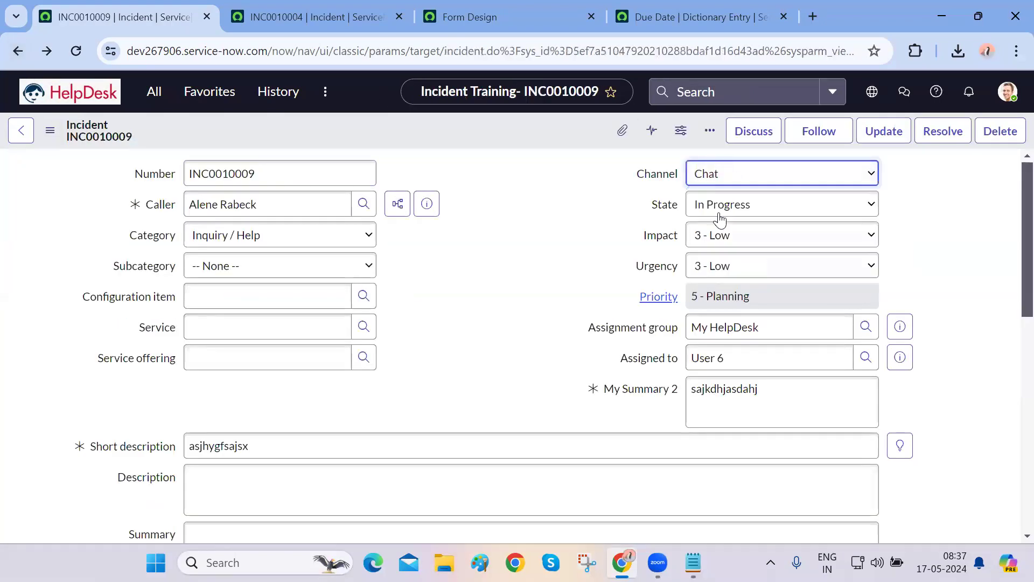
left_click(763, 177)
left_click(710, 222)
left_click(751, 178)
left_click(725, 250)
left_click(778, 172)
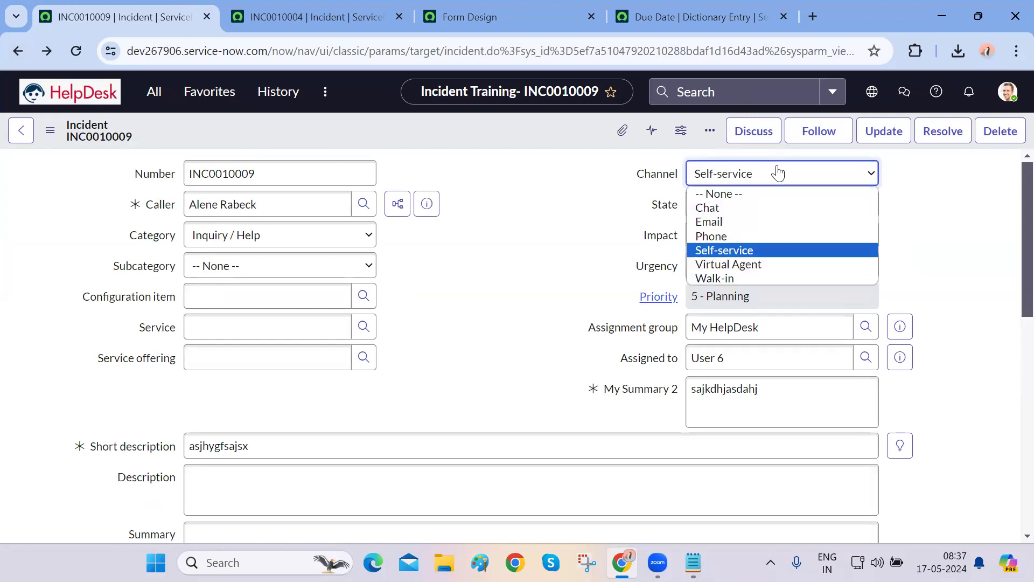
left_click(750, 264)
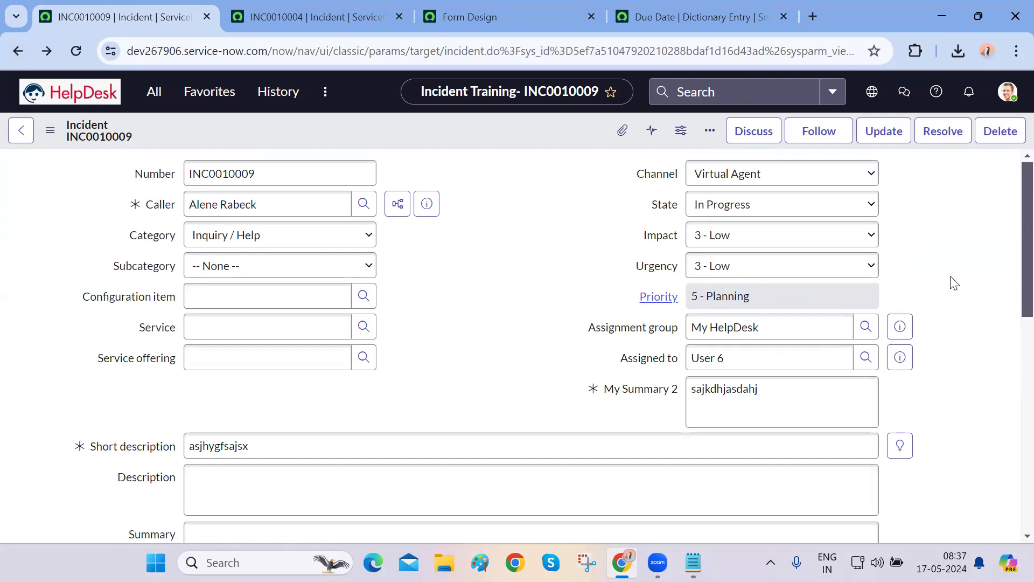
View the incident's State options, show the State field's dictionary information, highlight its type value, and close it.
left_click(832, 213)
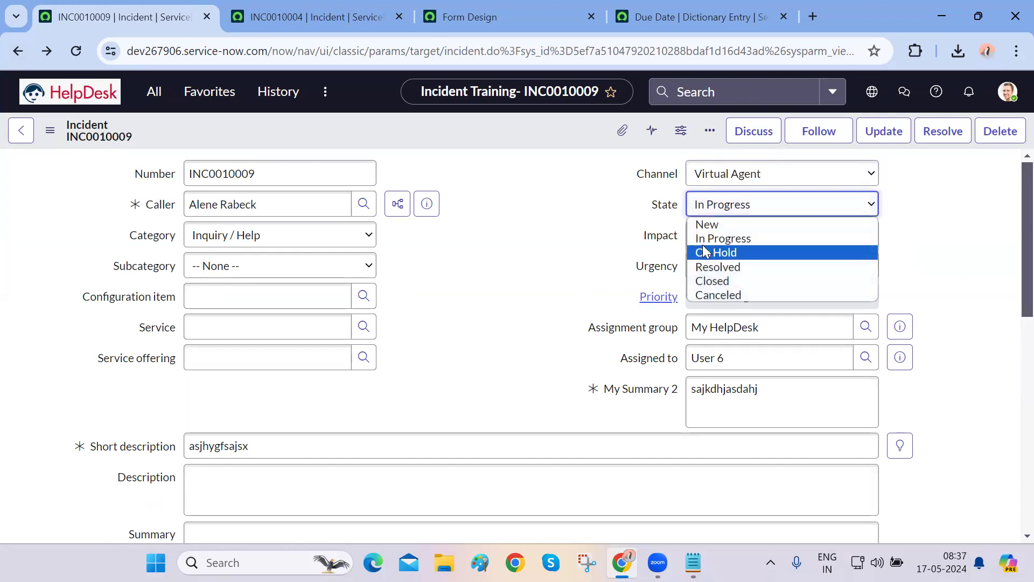
left_click(662, 211)
right_click(668, 204)
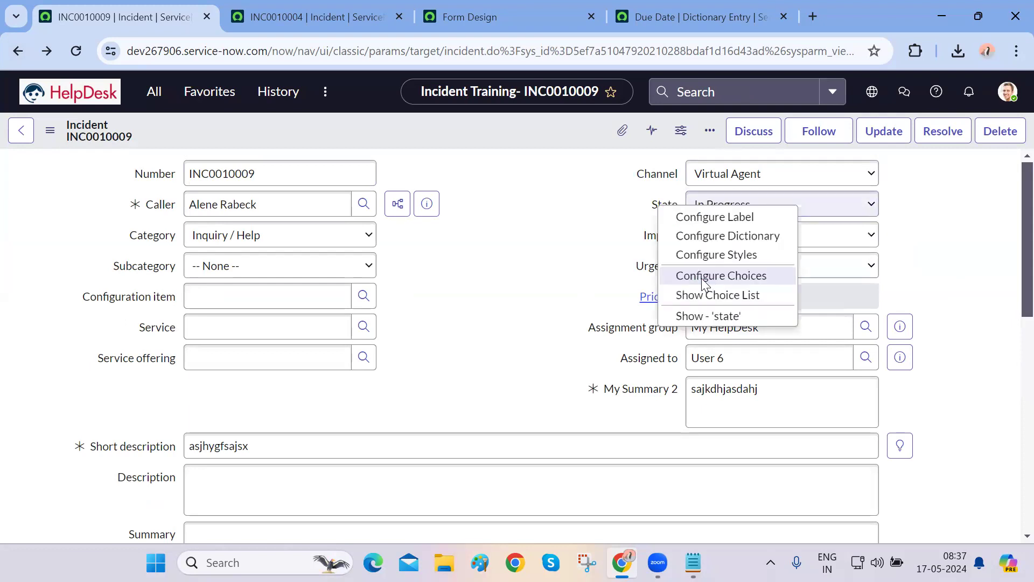
left_click(699, 314)
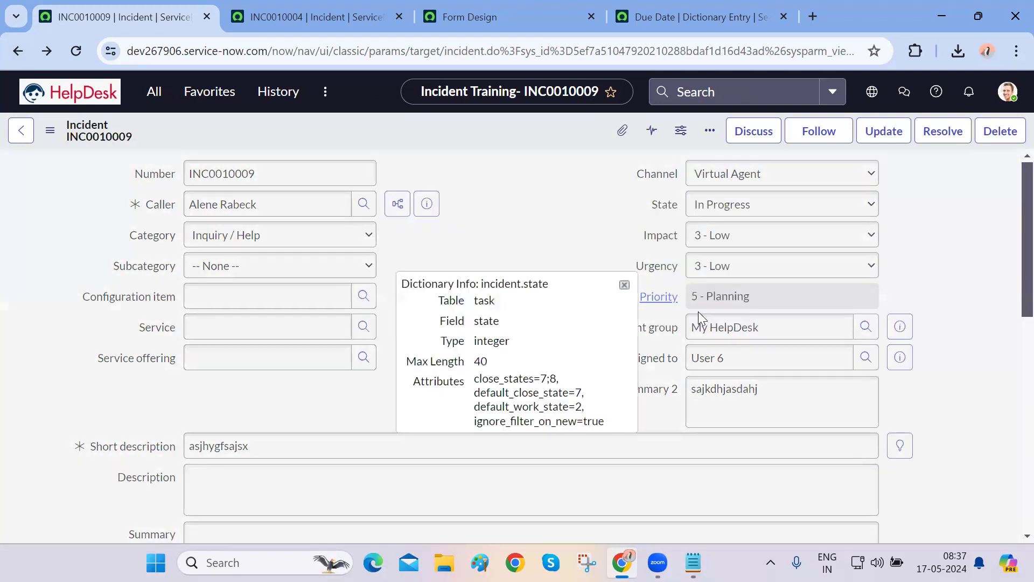
double_click(498, 337)
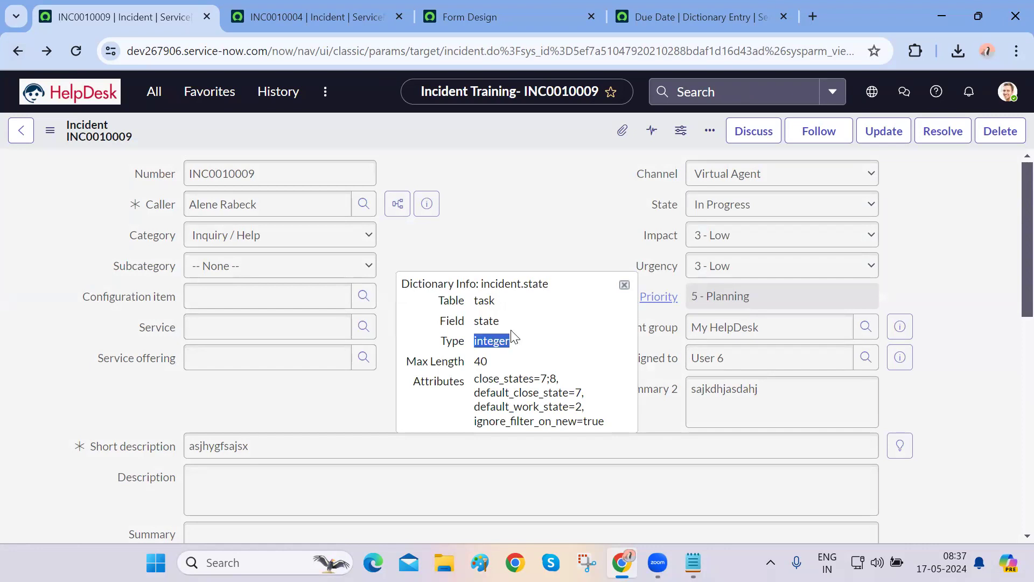
left_click(631, 282)
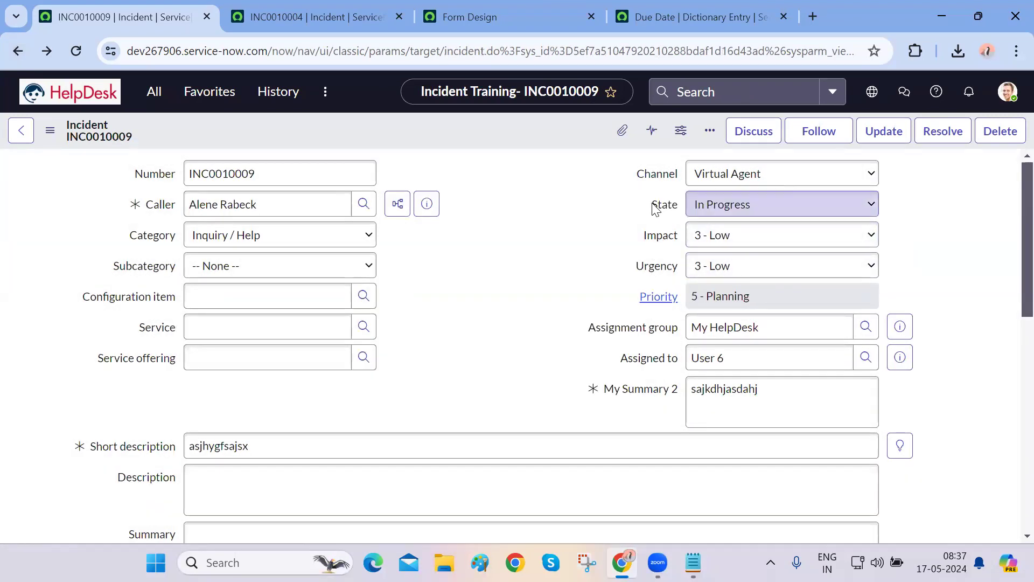
Open the State field's dictionary entry and review the labels and values in its Choices list.
right_click(656, 209)
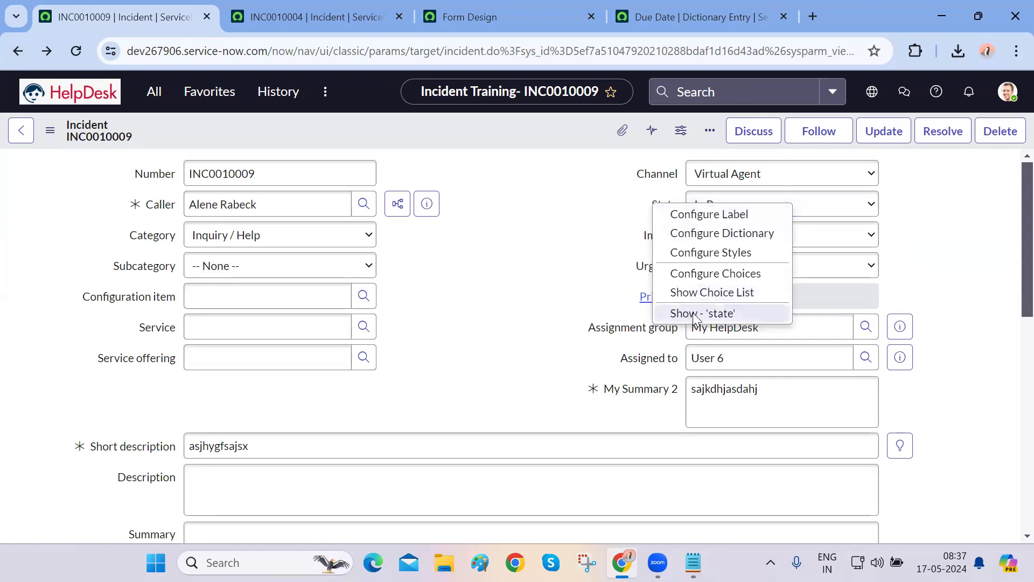
left_click(730, 234)
left_click(582, 152)
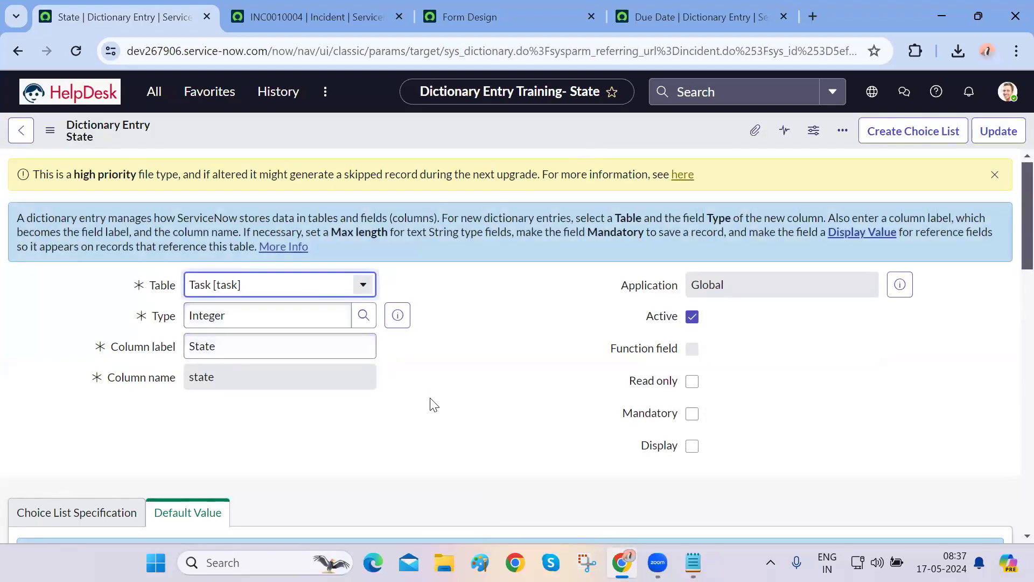
scroll(431, 401, "down", 10)
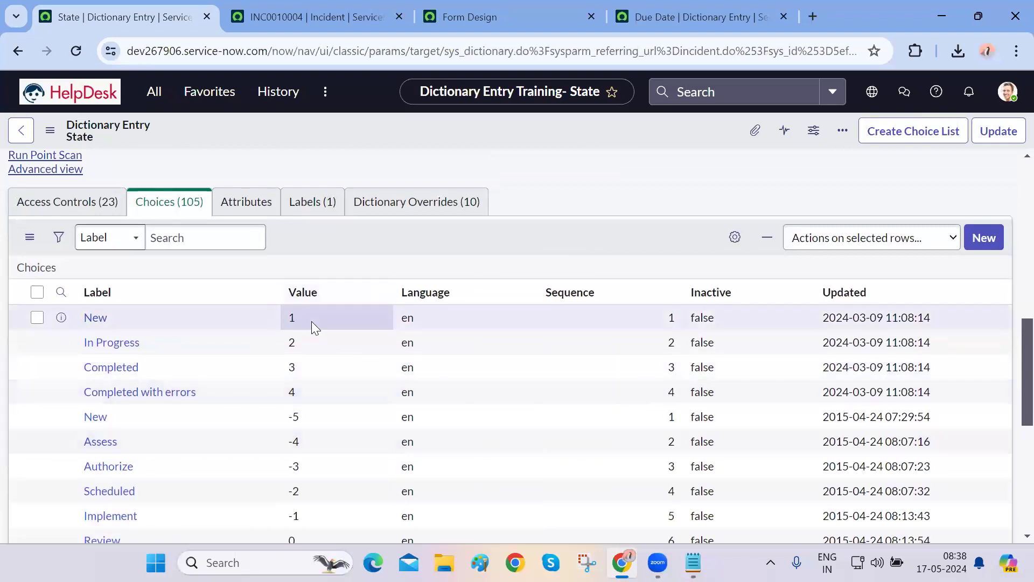
left_click_drag(292, 317, 313, 447)
left_click(273, 341)
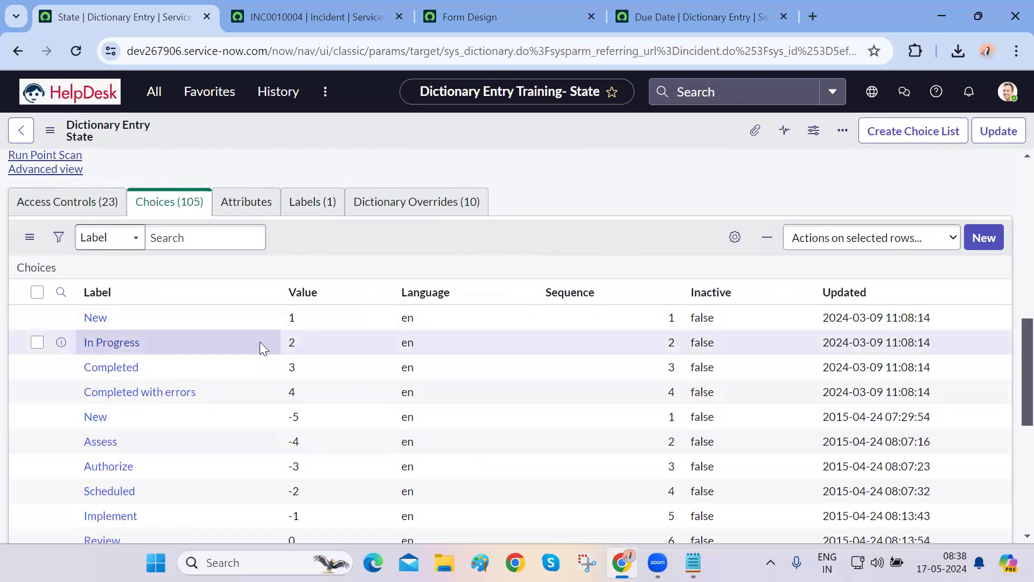
scroll(260, 341, "down", 5)
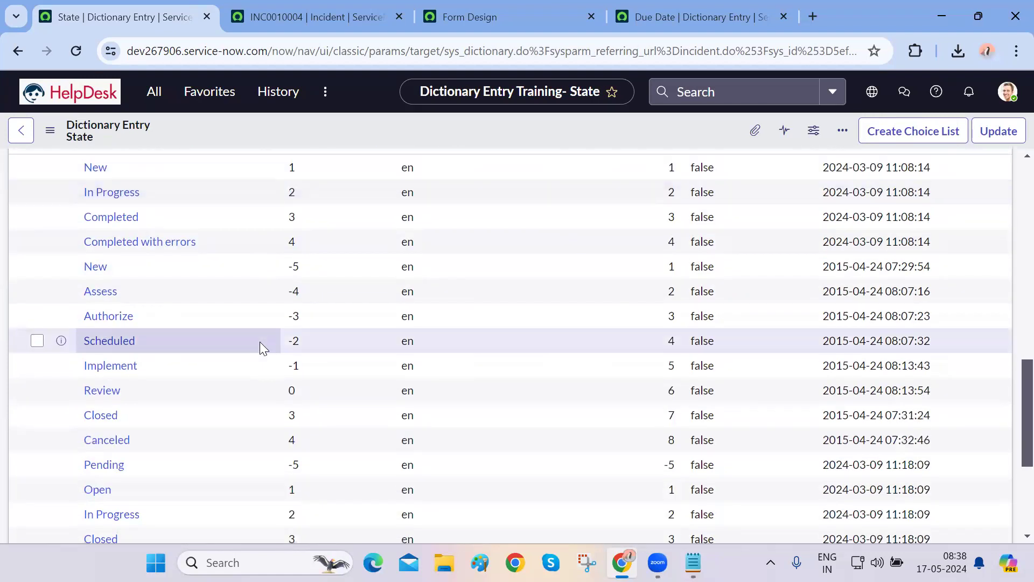
scroll(260, 341, "up", 10)
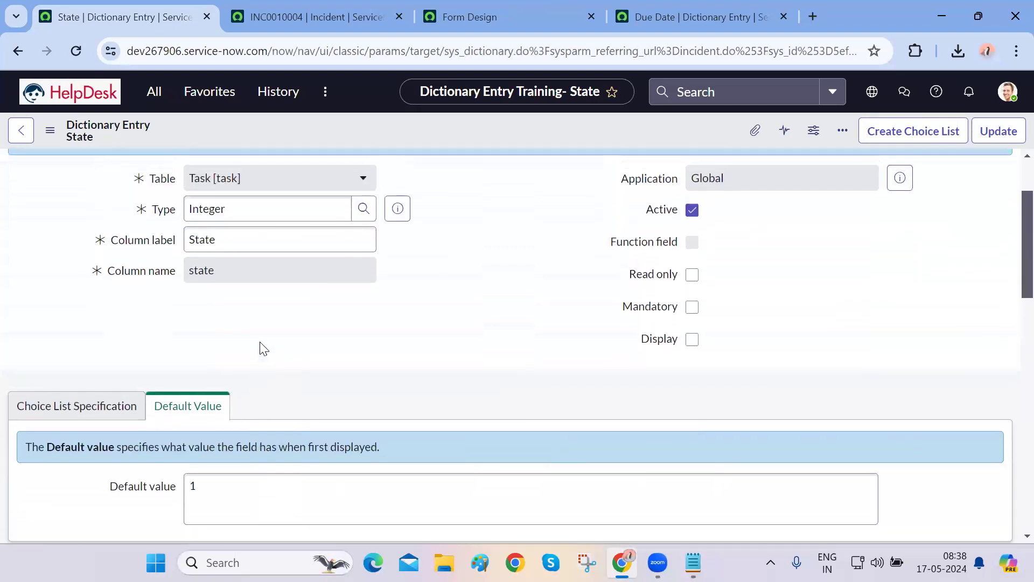
Switch to incident INC0010004 and set its State to Closed.
left_click(310, 24)
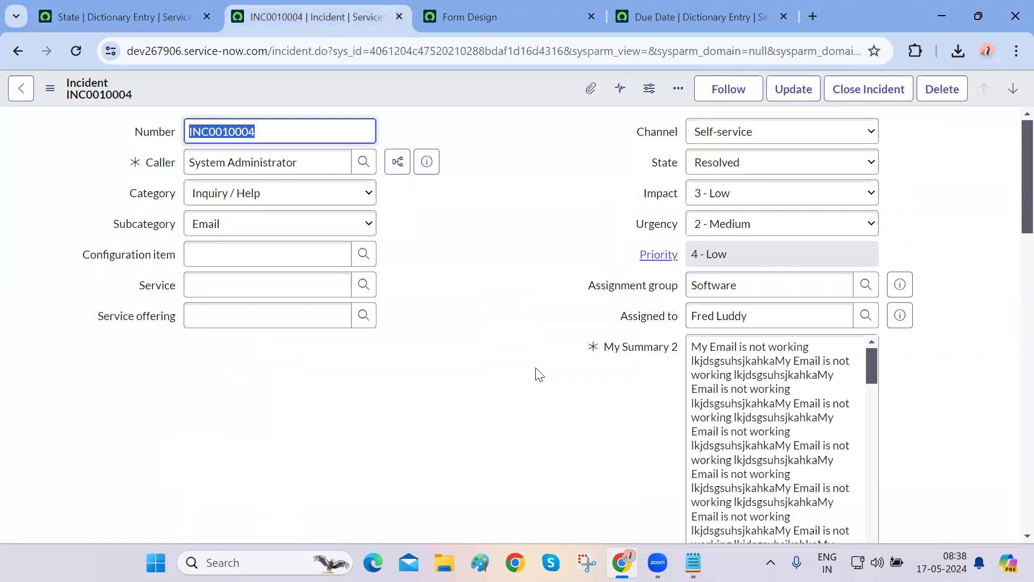
right_click(664, 167)
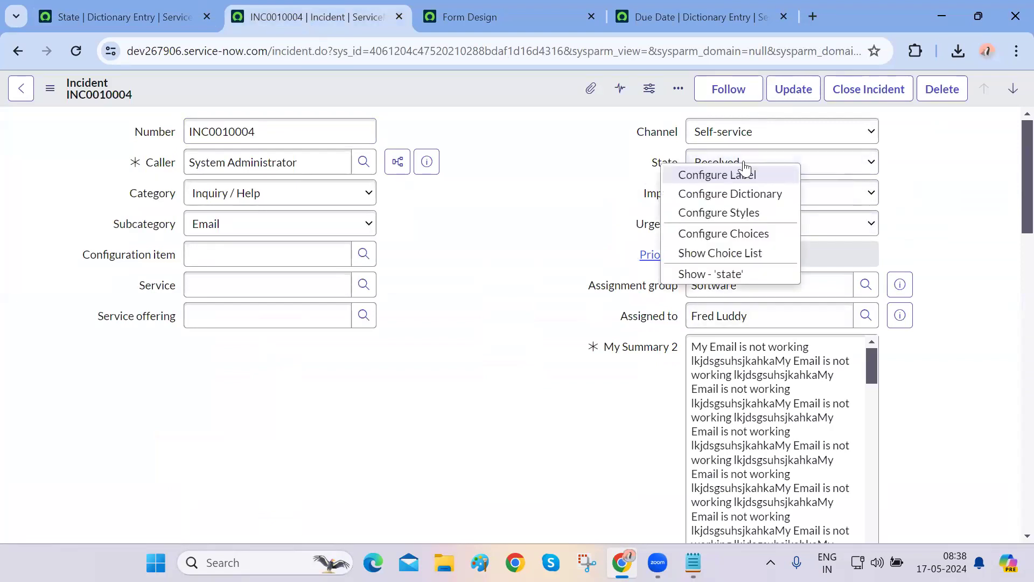
left_click(857, 161)
left_click(778, 196)
left_click(781, 162)
left_click(776, 239)
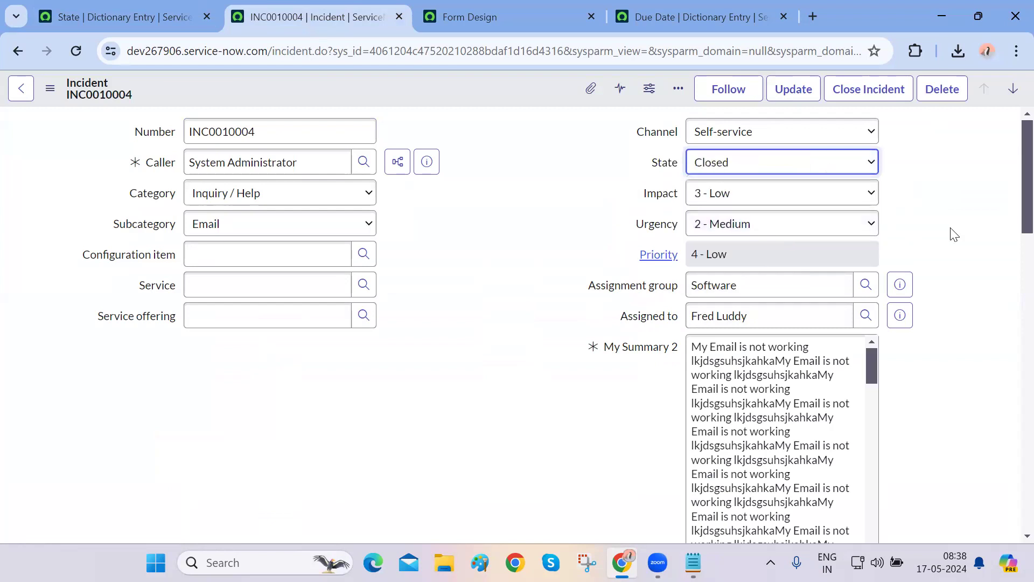
left_click(673, 166)
right_click(673, 165)
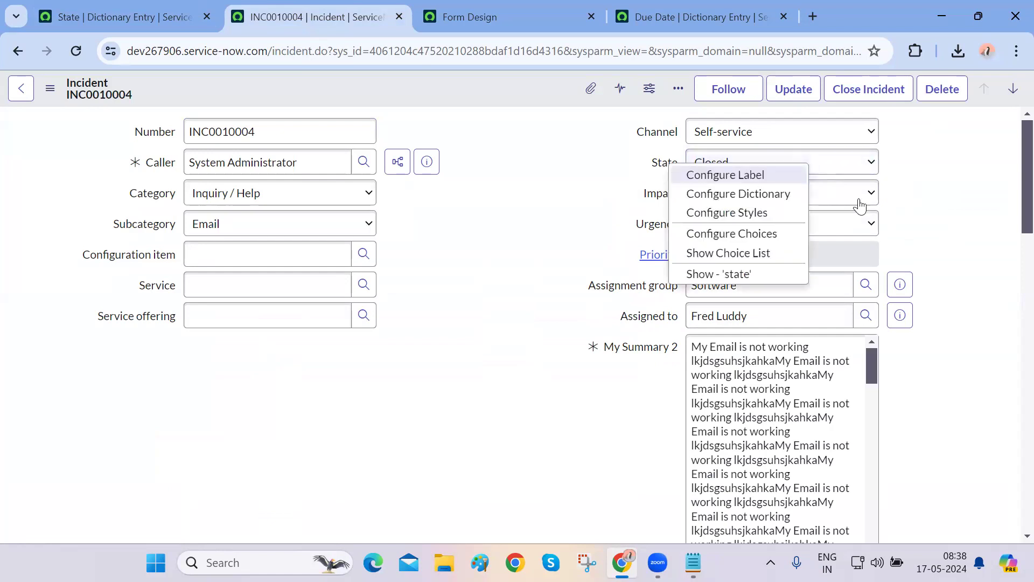
left_click(947, 245)
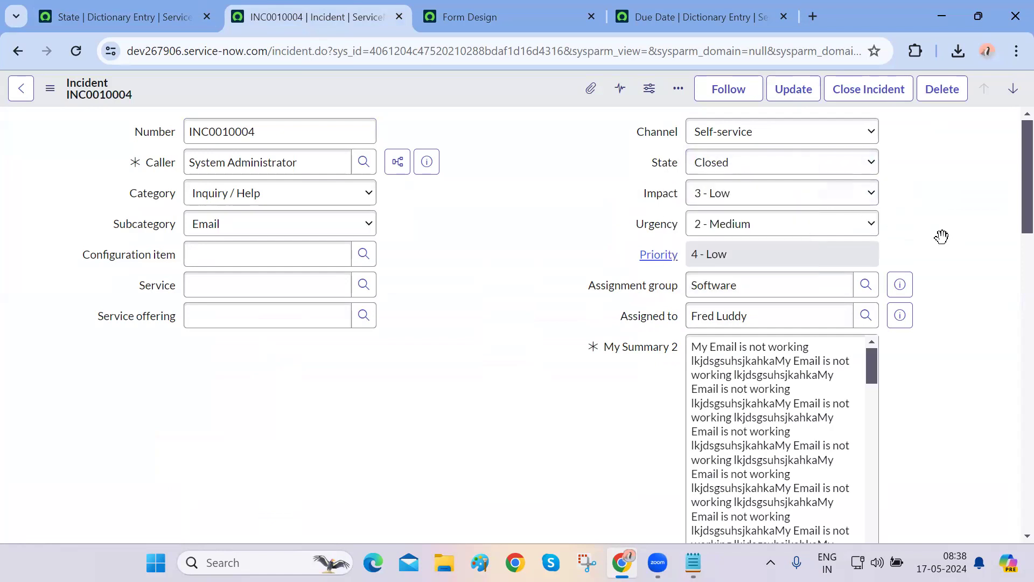
Return to the State dictionary entry and highlight the integer values in its Choices list.
key("ctrl+Tab")
key("ctrl+Tab")
scroll(376, 371, "down", 2)
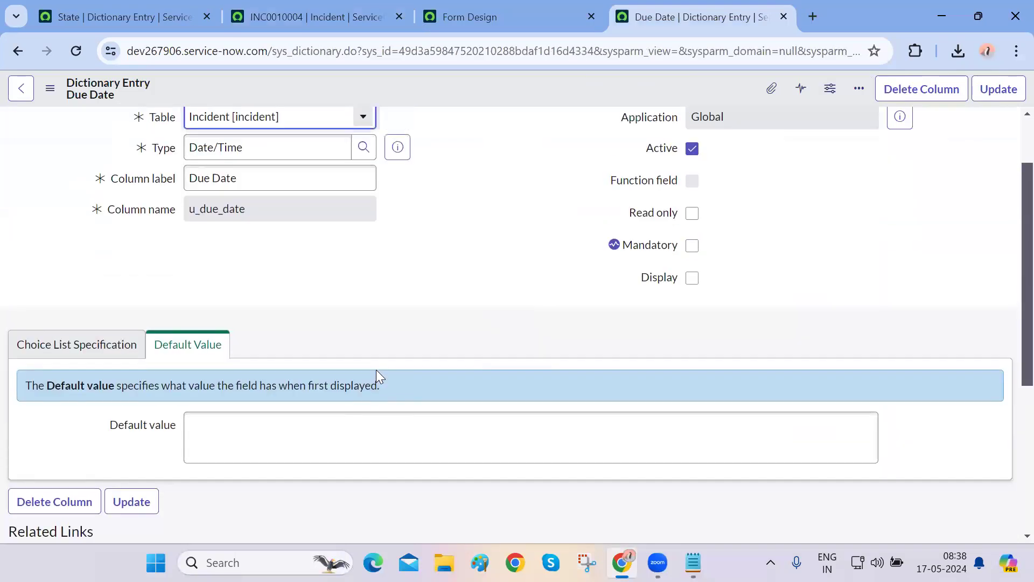
scroll(376, 369, "up", 1)
key("ctrl+Tab")
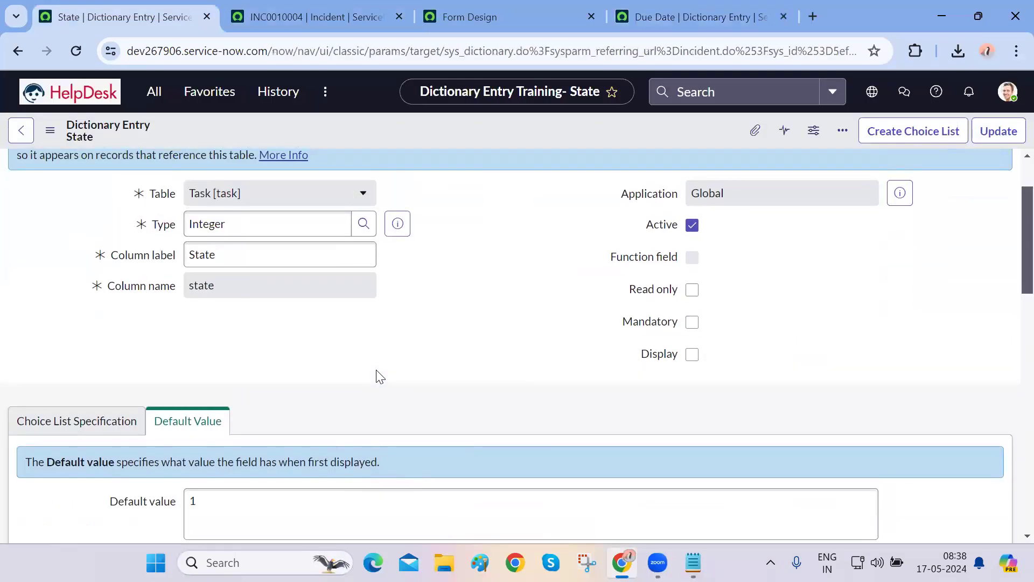
double_click(240, 246)
left_click(406, 337)
scroll(410, 339, "down", 1)
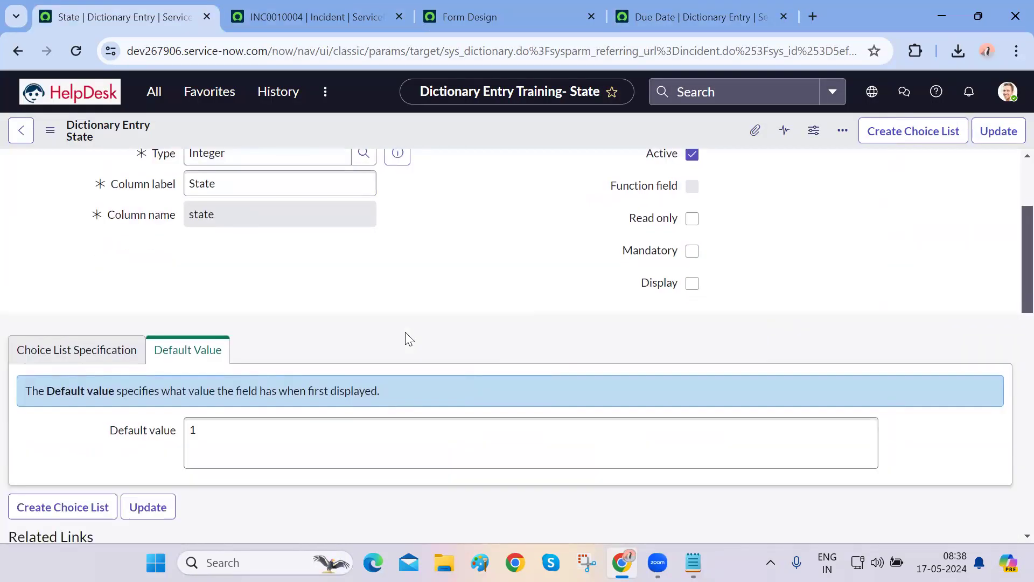
scroll(230, 344, "down", 10)
scroll(231, 345, "up", 6)
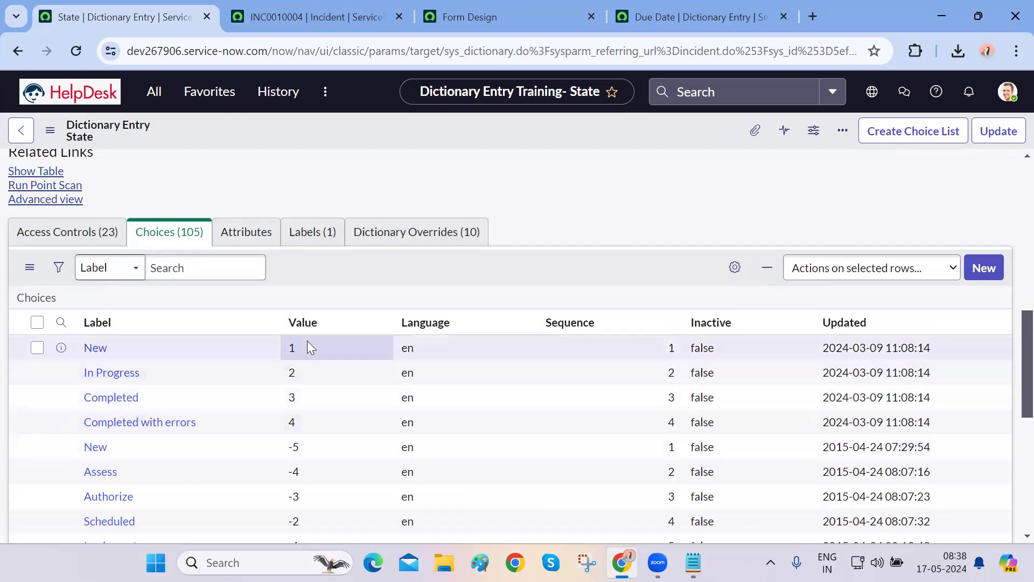
left_click_drag(293, 342, 315, 473)
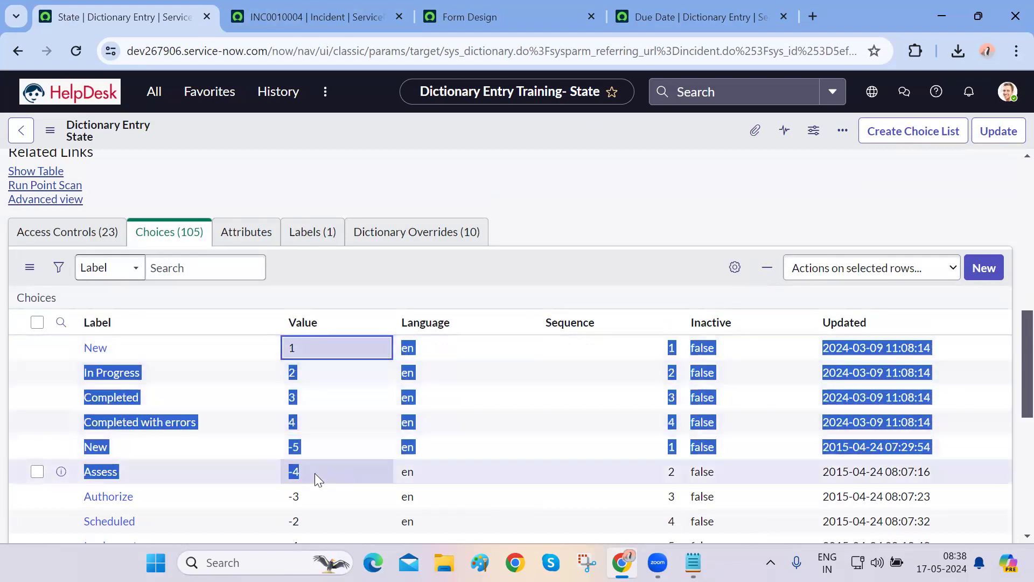
left_click(547, 281)
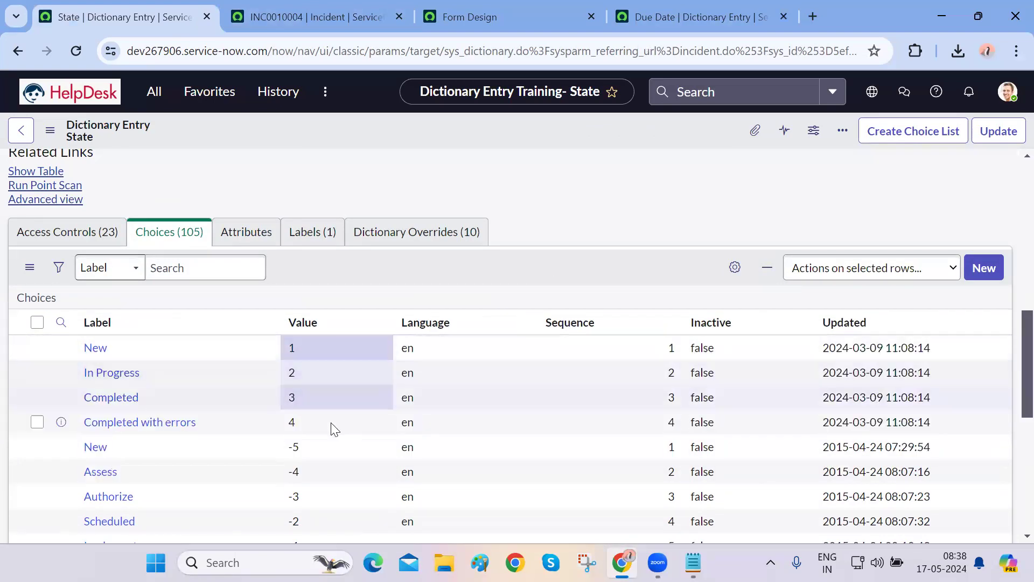
Filter the State field's Choices list by Value with the search term *1.
scroll(333, 428, "down", 1)
scroll(333, 428, "down", 1)
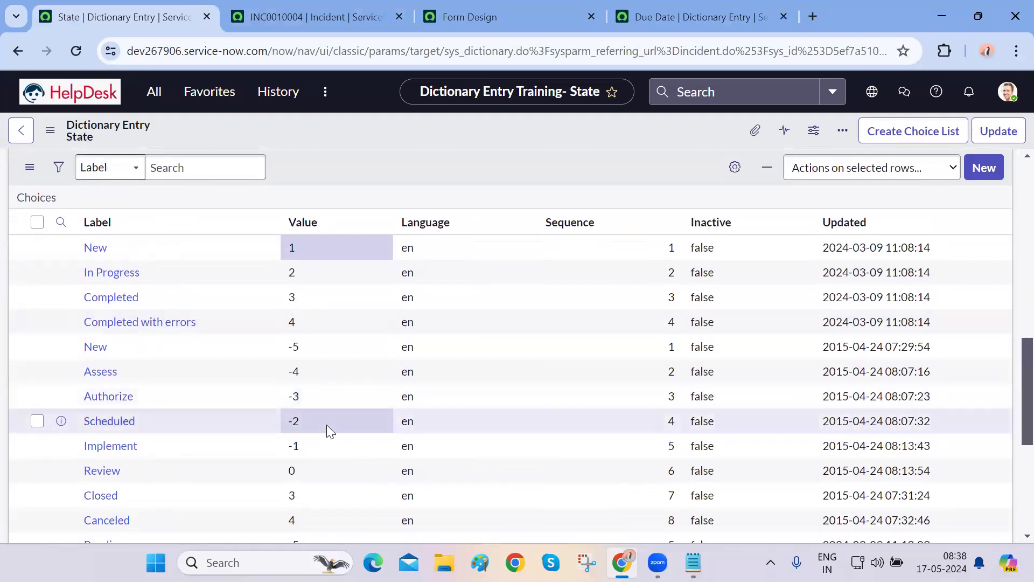
double_click(309, 245)
left_click(331, 257)
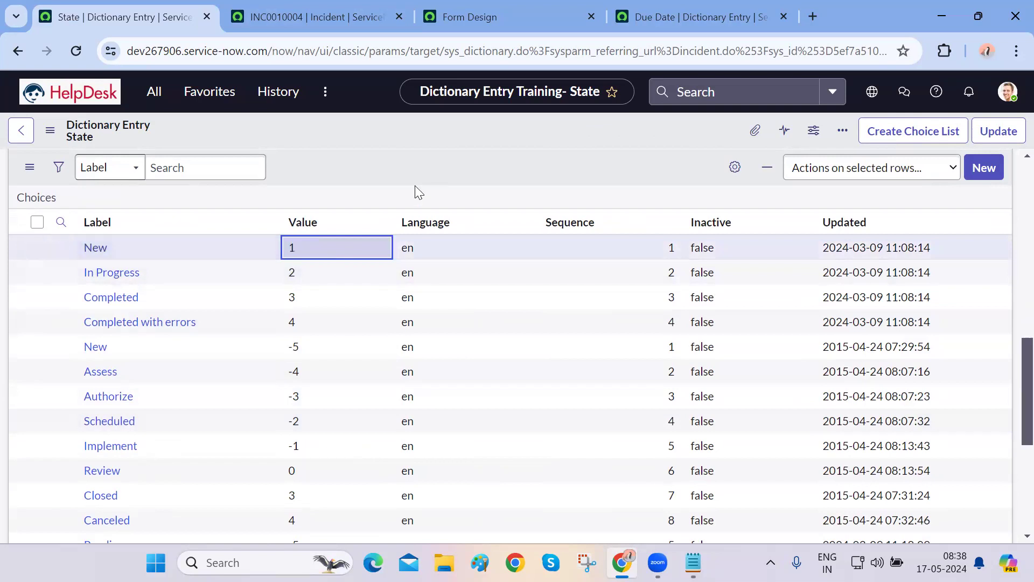
left_click(455, 161)
left_click(61, 222)
left_click(312, 247)
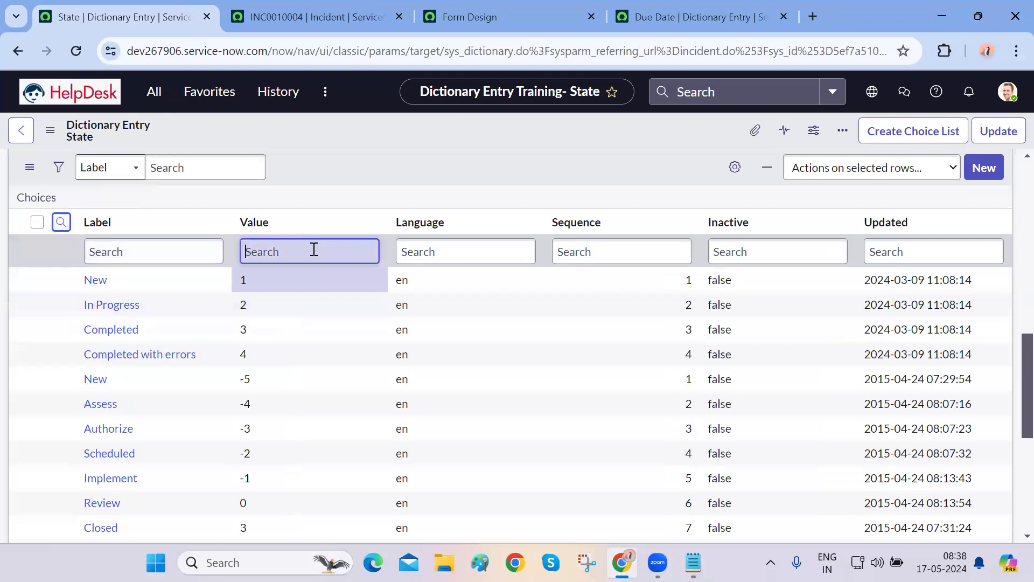
type("*1")
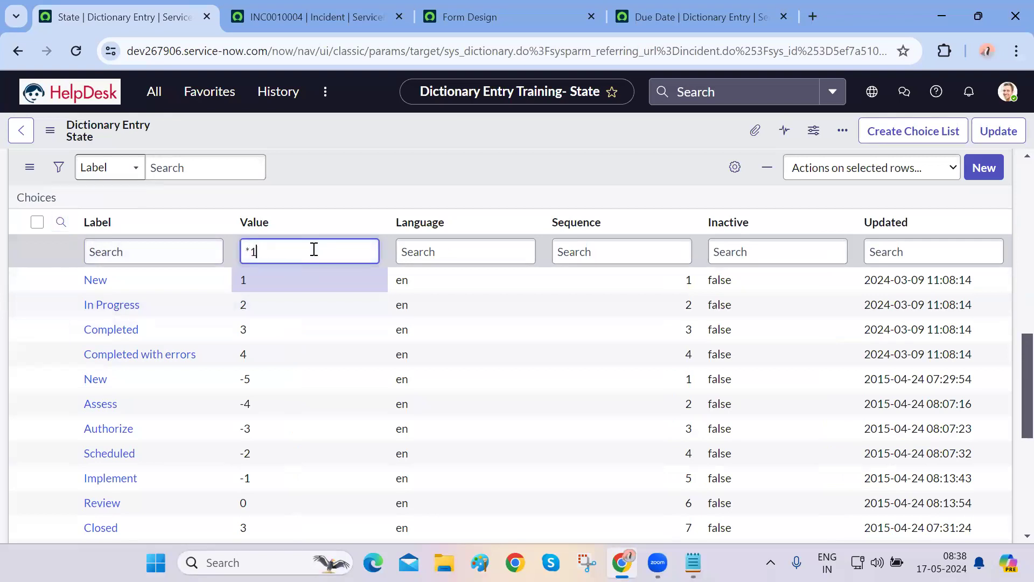
key("Return")
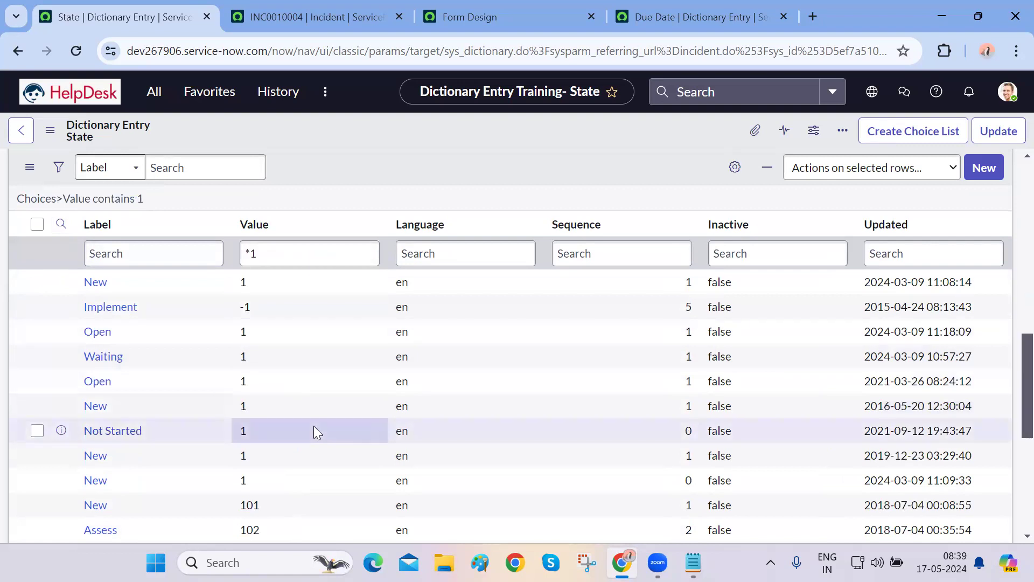
Review the filtered choices, highlighting the New, Open and Waiting rows, and return to the start of the dictionary entry.
scroll(314, 426, "down", 5)
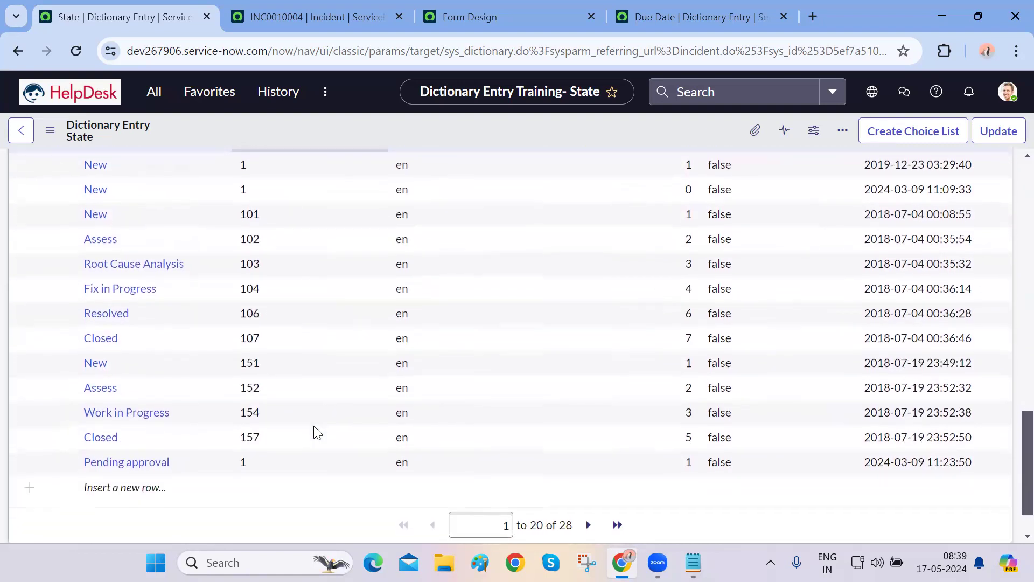
scroll(317, 431, "up", 4)
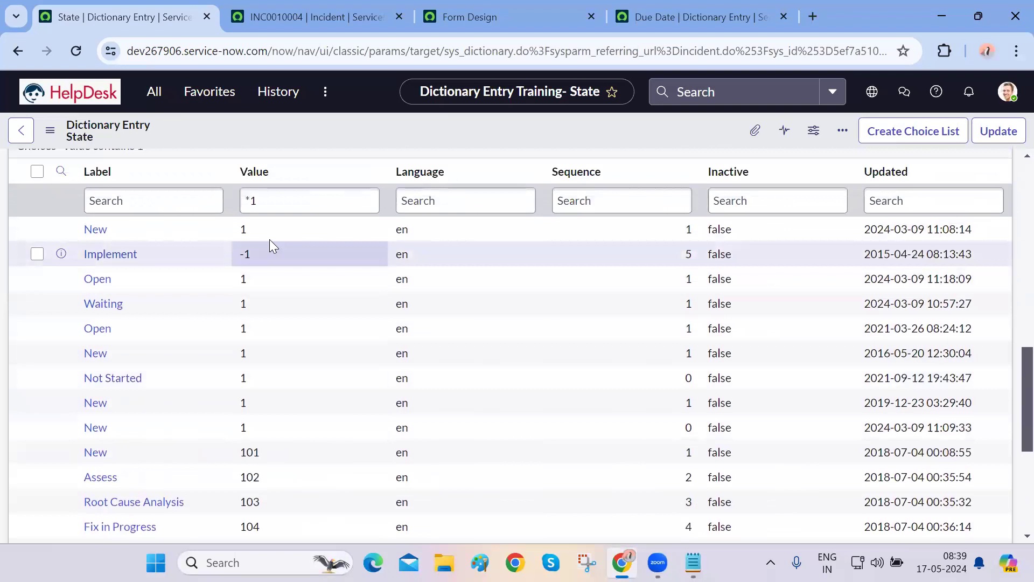
left_click_drag(263, 229, 83, 231)
left_click_drag(276, 281, 84, 278)
left_click_drag(282, 310, 63, 303)
scroll(200, 375, "up", 3)
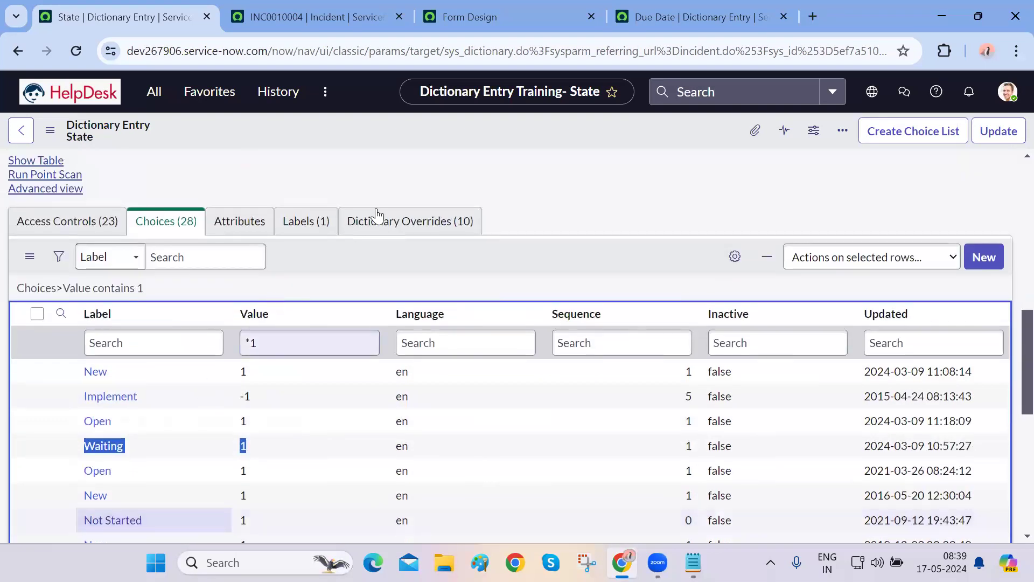
left_click(463, 174)
scroll(462, 174, "up", 3)
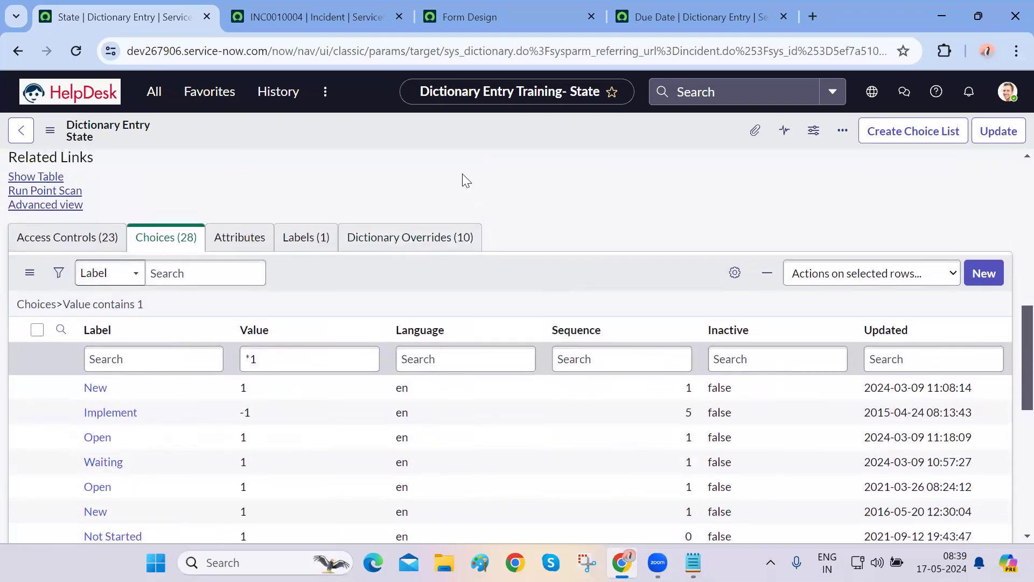
scroll(462, 181, "up", 10)
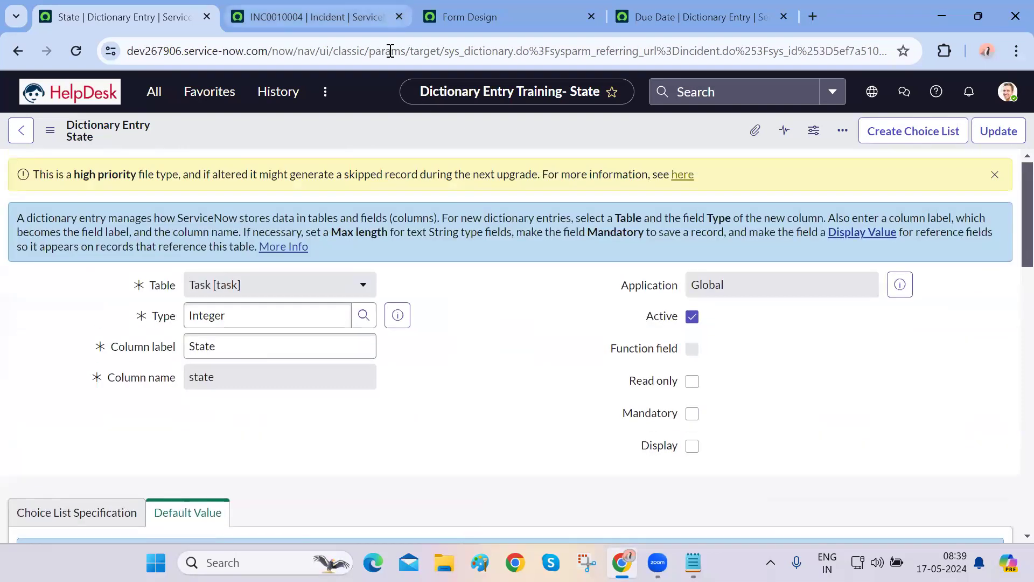
Switch to incident INC0010004 and view its State options without changing the selection.
left_click(318, 16)
left_click(726, 164)
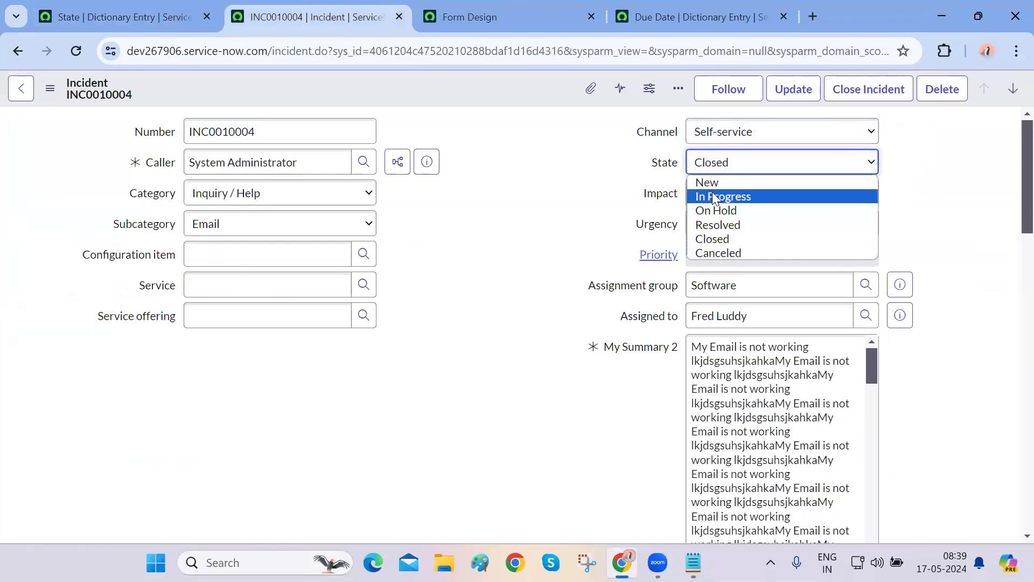
left_click(932, 215)
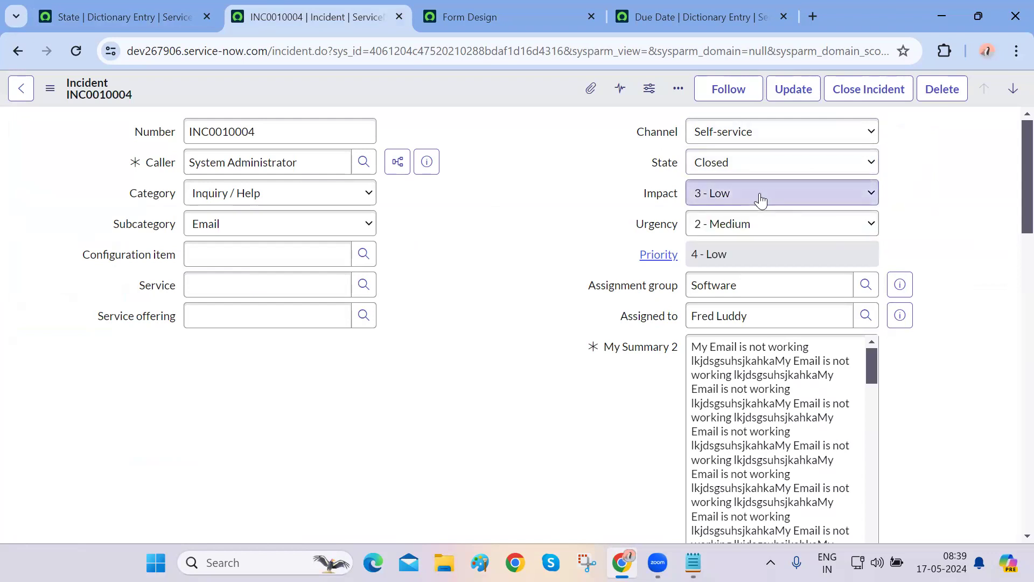
Show the dictionary info for the incident's Impact field, highlight its details, and close it.
right_click(662, 197)
left_click(711, 300)
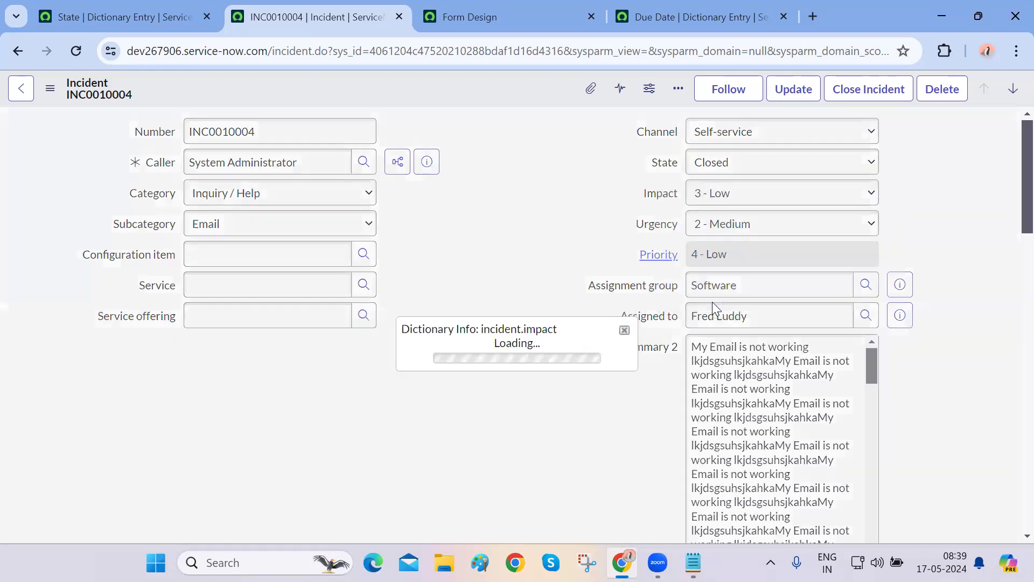
double_click(500, 319)
left_click(624, 265)
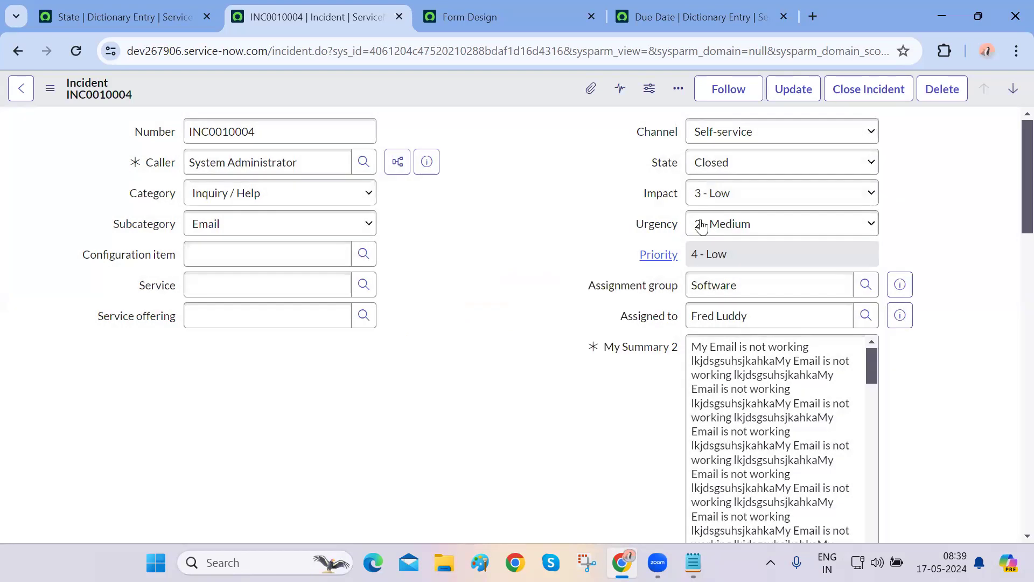
View the Impact and Urgency options without changing either selection, and point out the Priority field.
left_click(762, 194)
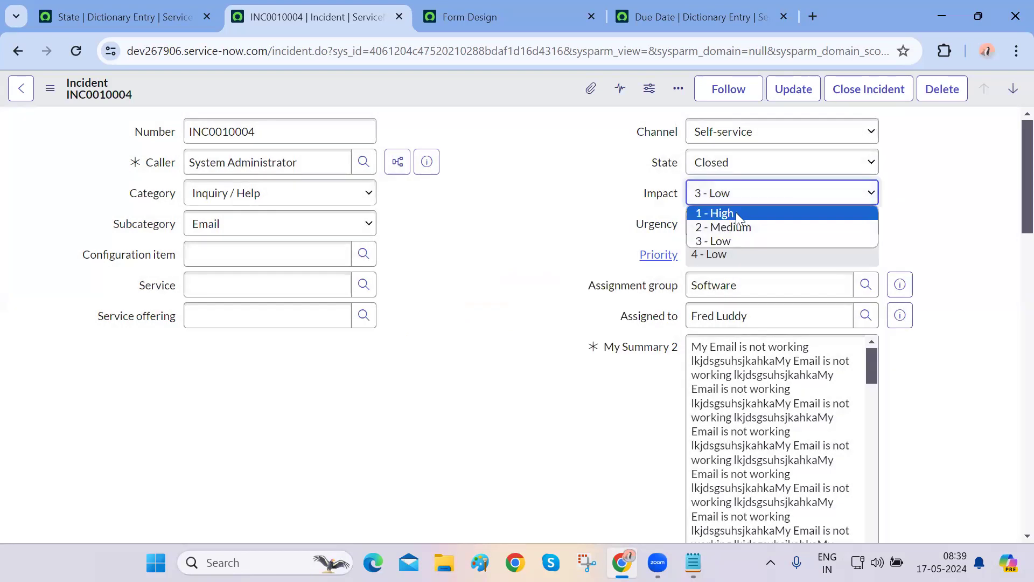
left_click(611, 237)
left_click(728, 227)
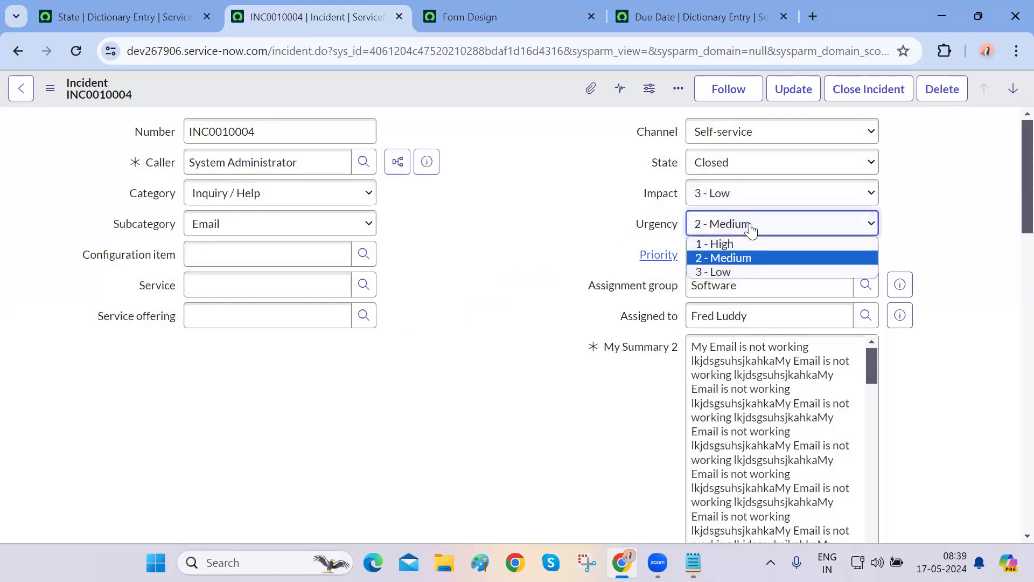
left_click(553, 259)
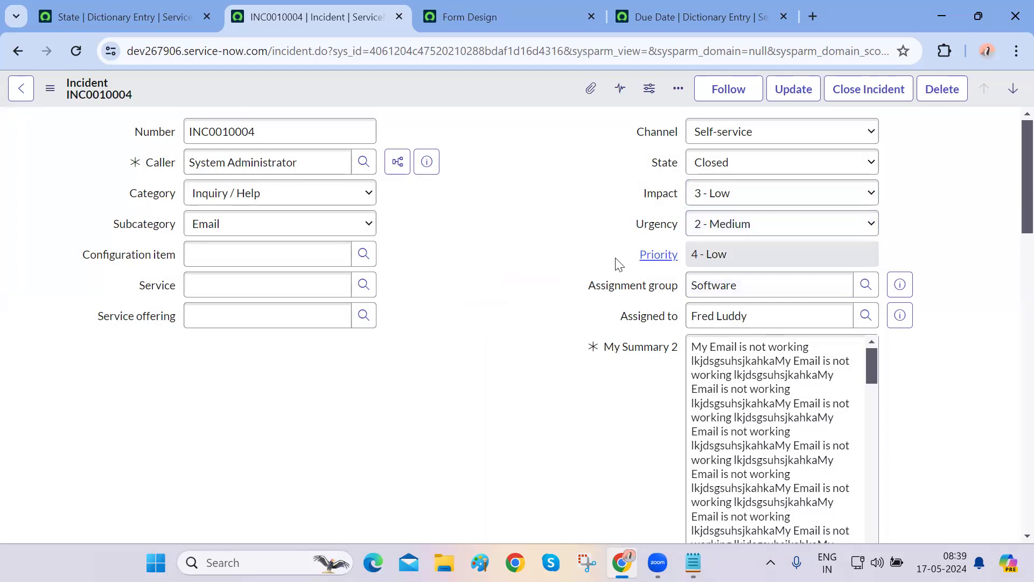
left_click_drag(638, 257, 690, 251)
left_click(910, 259)
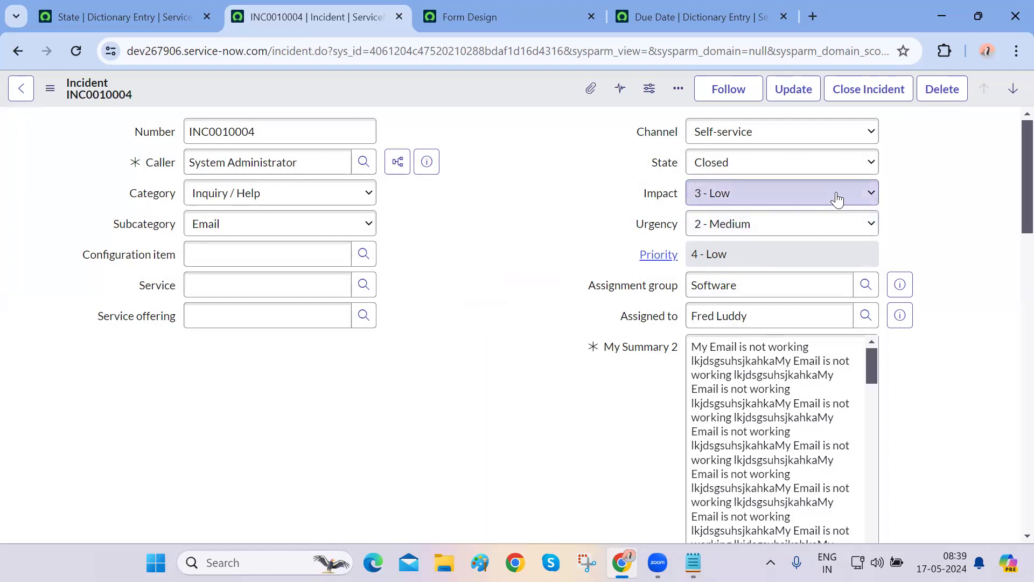
Set the incident's Impact to 1 - High and highlight the Assignment group and Assigned to values.
left_click(836, 195)
left_click(793, 213)
double_click(753, 284)
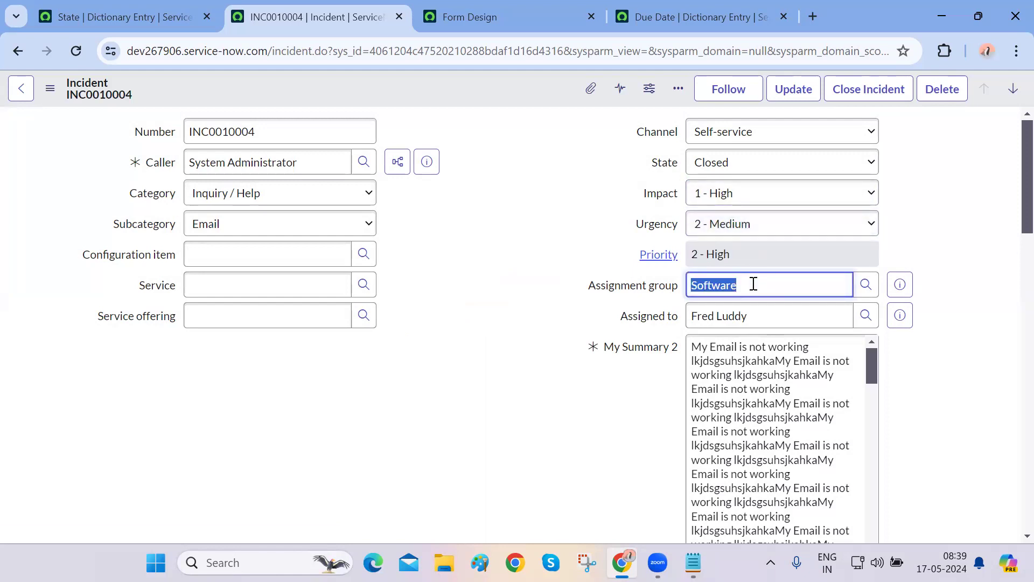
triple_click(722, 316)
left_click(721, 288)
double_click(721, 288)
left_click(980, 365)
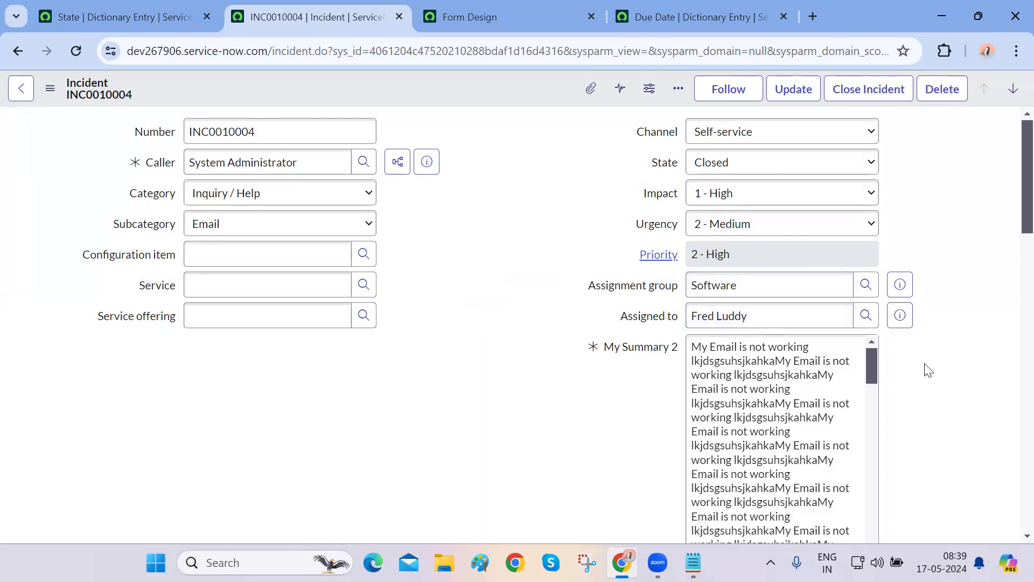
Look at the Fields and Field Types lists in the Incident form design, and return to the incident.
key("ctrl+Tab")
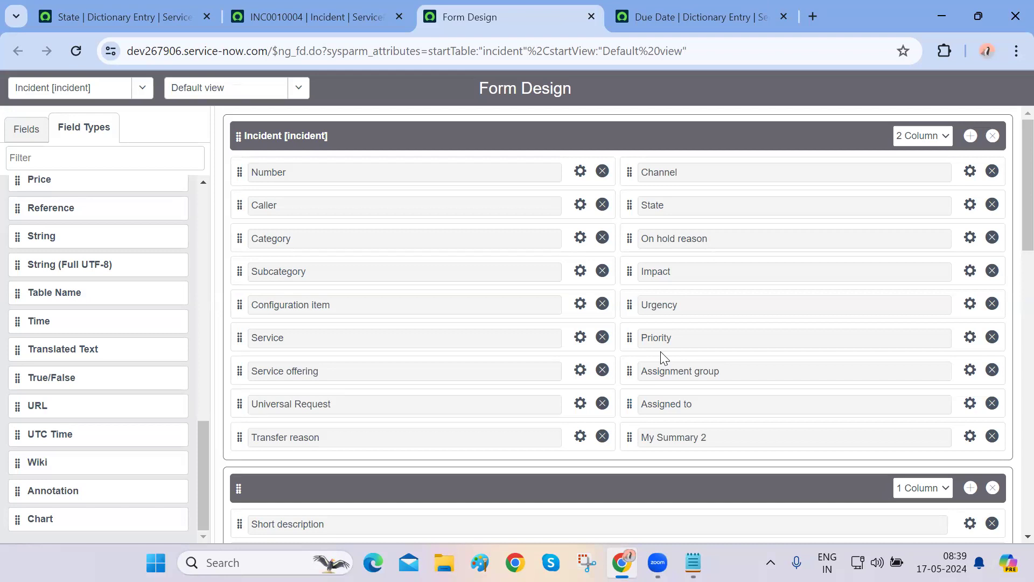
left_click(31, 137)
left_click(72, 137)
left_click(288, 22)
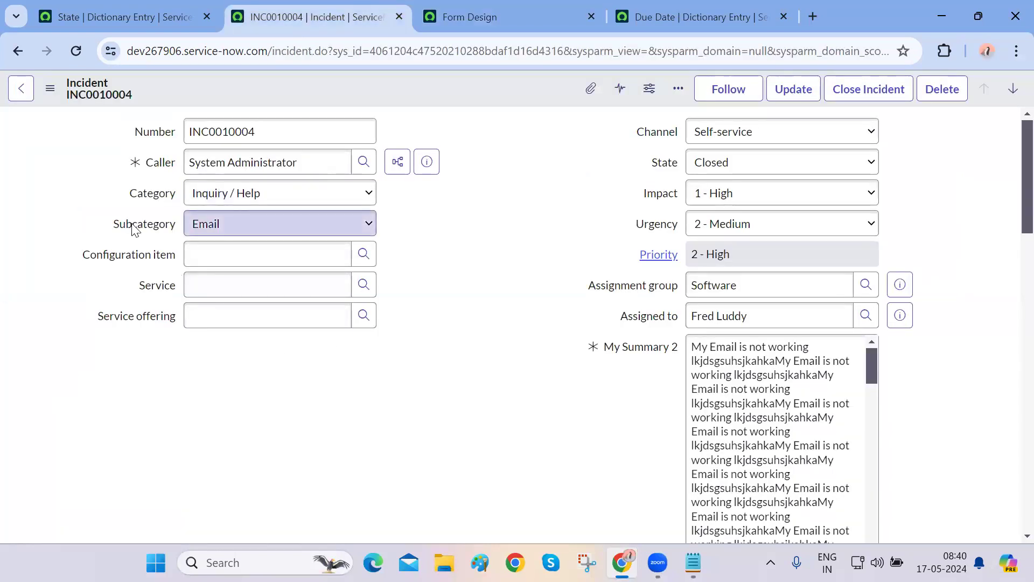
key("ctrl+Tab")
left_click(95, 162)
type("choi")
key("BackSpace")
key("BackSpace")
key("BackSpace")
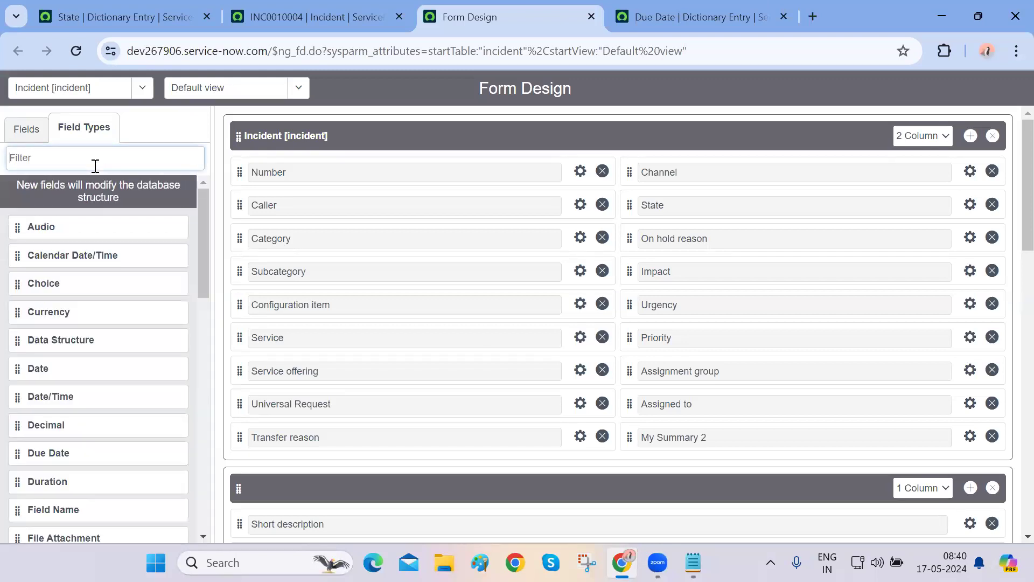
Check the context options of the Subcategory field on incident INC0010004, and return to the form design.
key("ctrl+shift+Tab")
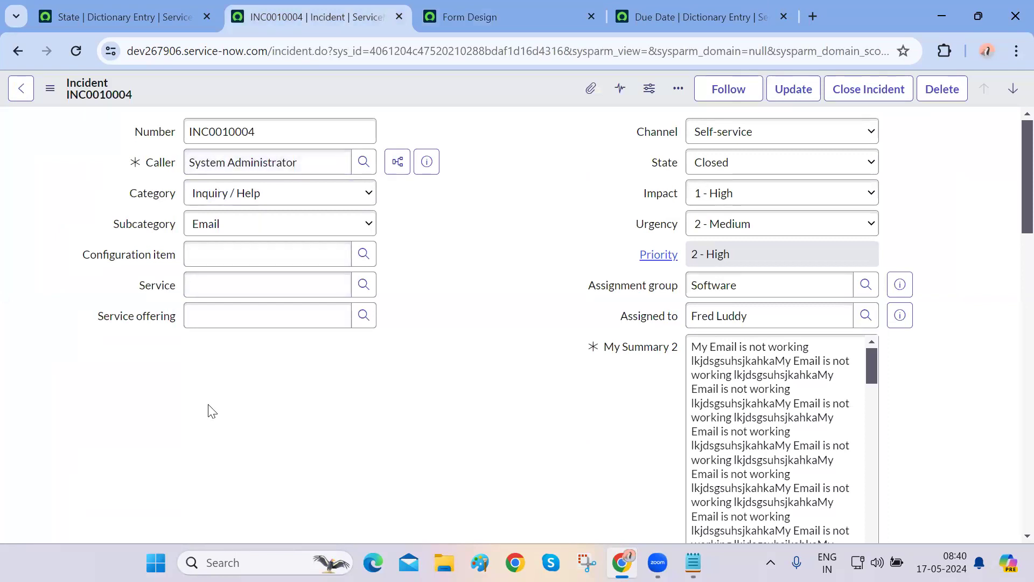
right_click(143, 234)
left_click(481, 338)
key("ctrl+Tab")
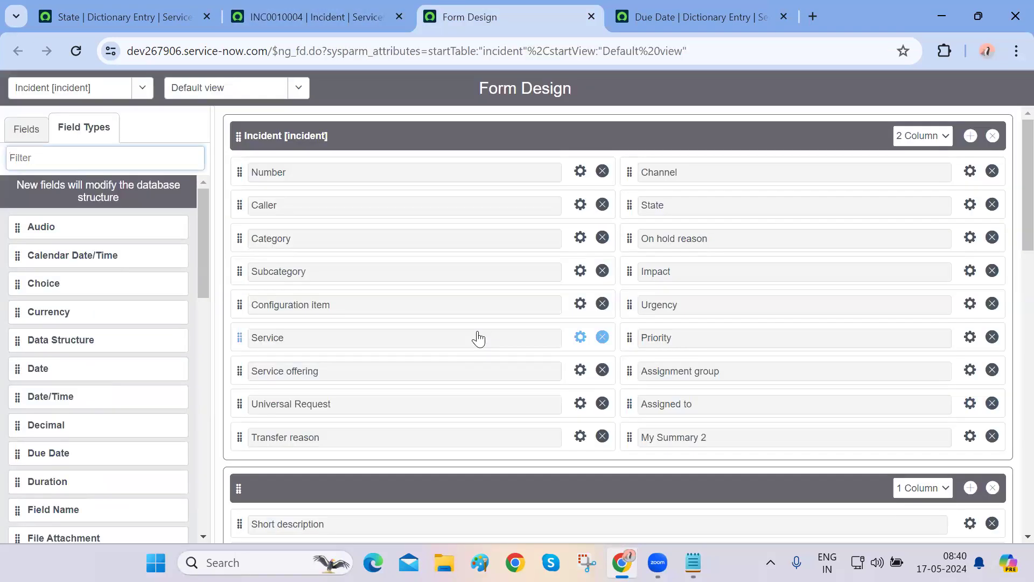
left_click(31, 134)
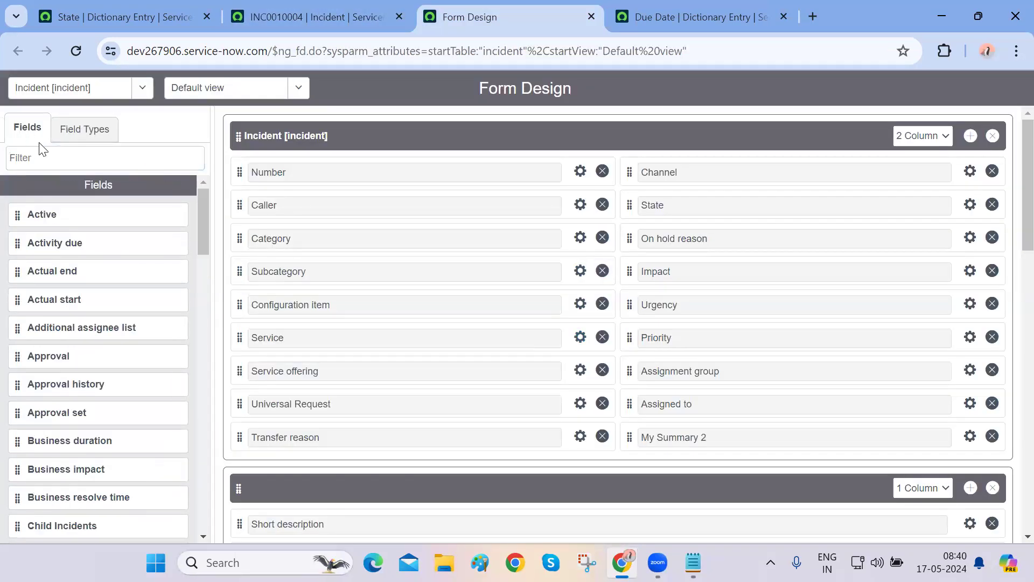
type("pant")
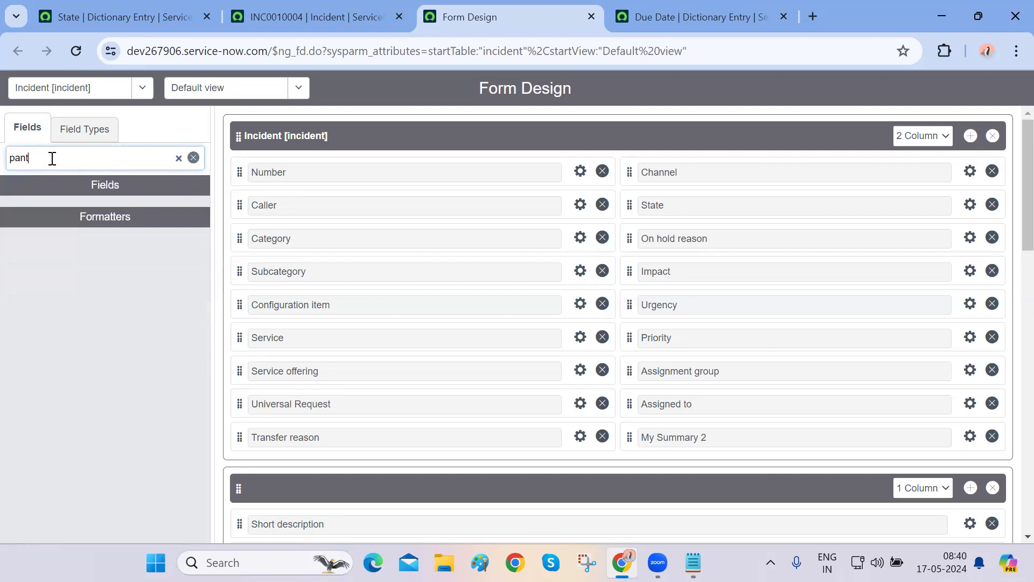
key("BackSpace")
key("BackSpace")
key("BackSpace")
key("BackSpace")
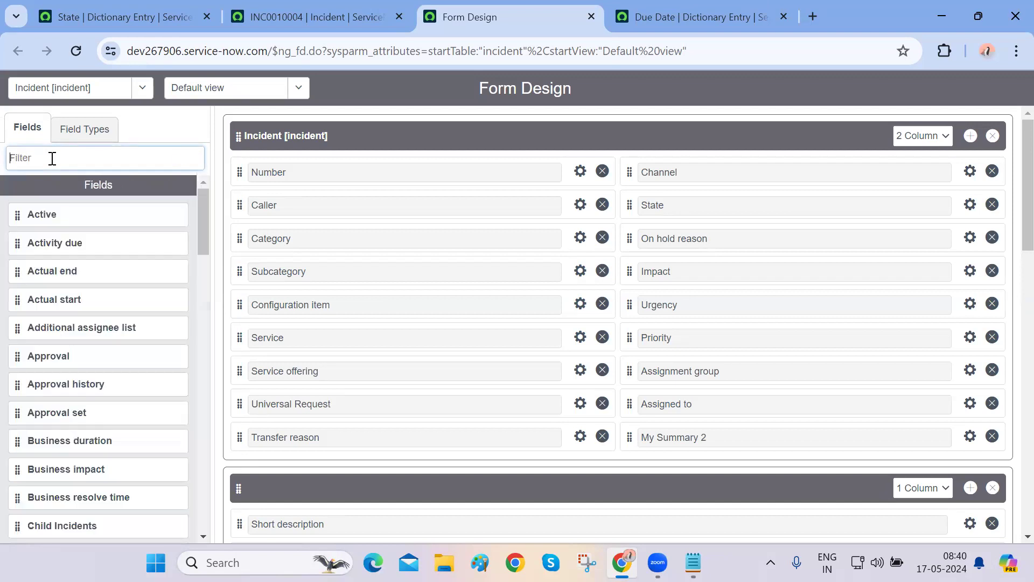
key("ctrl+Tab")
key("ctrl+shift+Tab")
Find the Choice field type with the filter choi, add it below Transfer reason, and open the new field's properties.
left_click(80, 129)
left_click(76, 156)
type("choi")
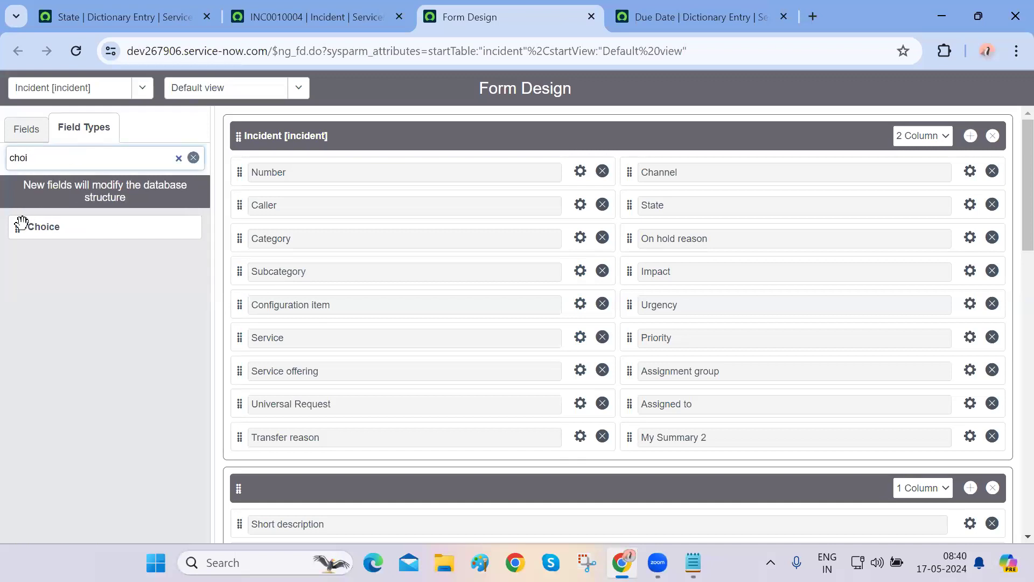
left_click_drag(18, 225, 416, 476)
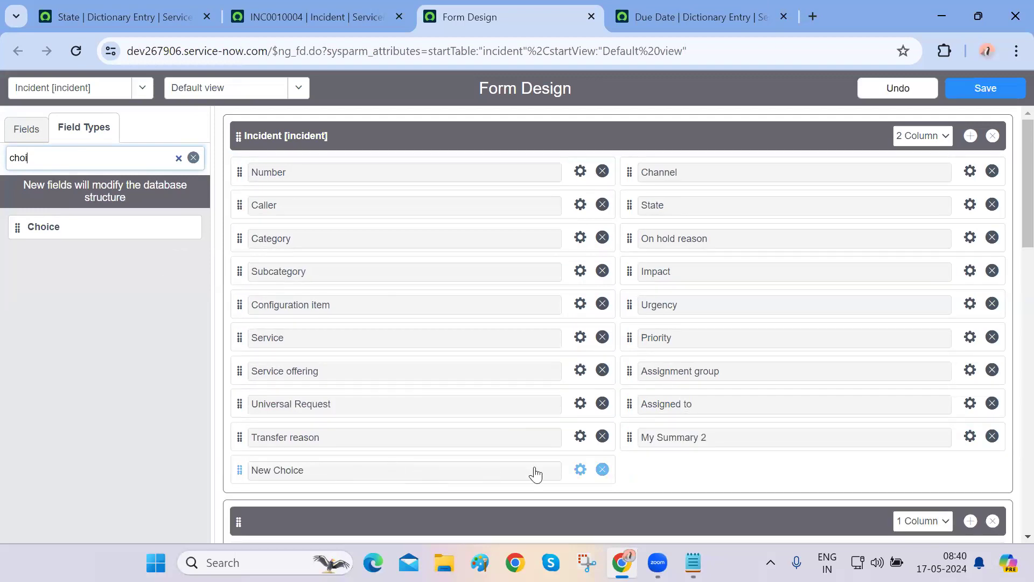
left_click(579, 470)
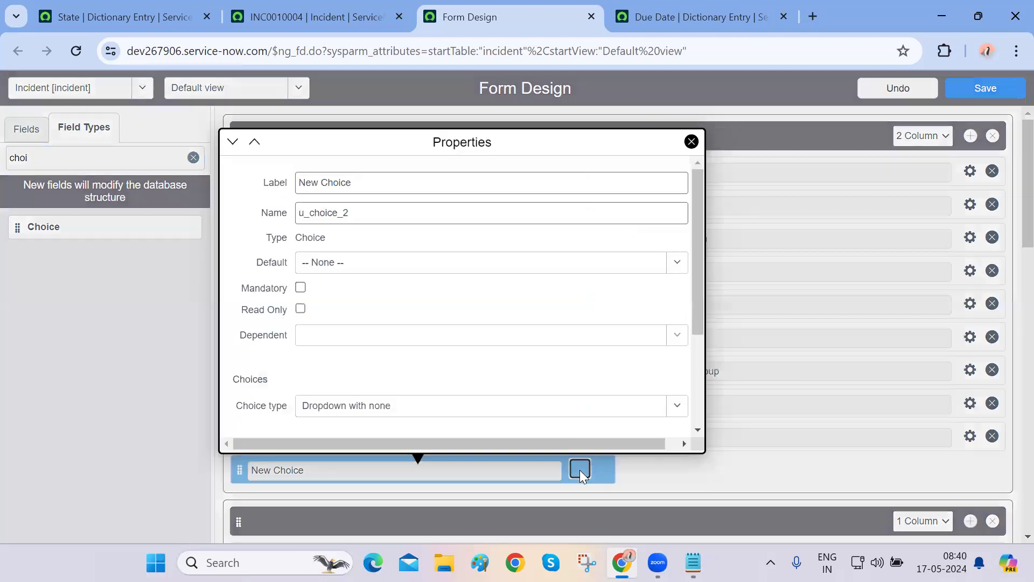